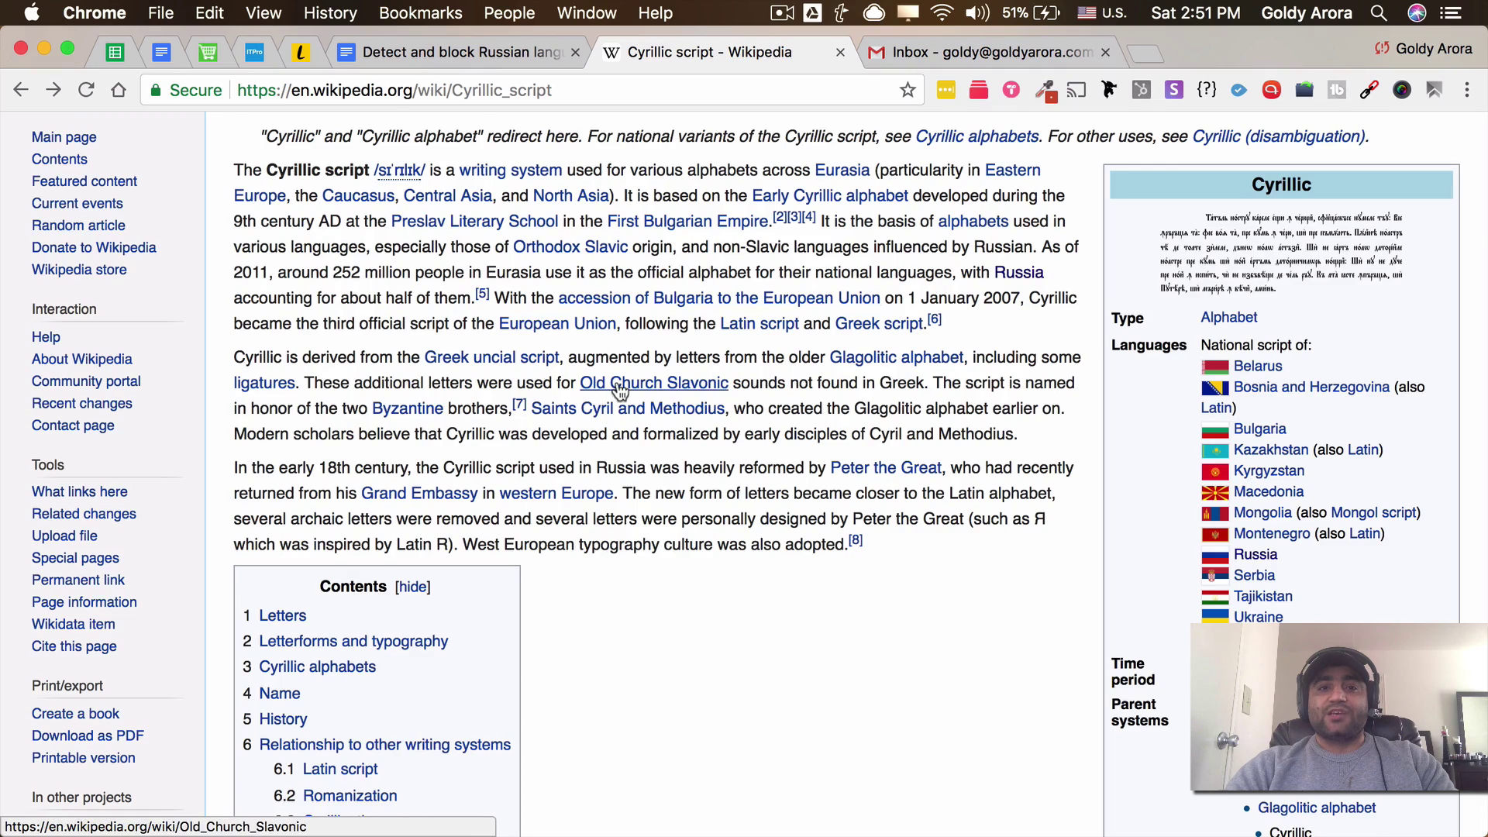
Skim the Cyrillic script article, then bring up the 'Detect and block Russian language spam emails' document
scroll(620, 388, up, 3)
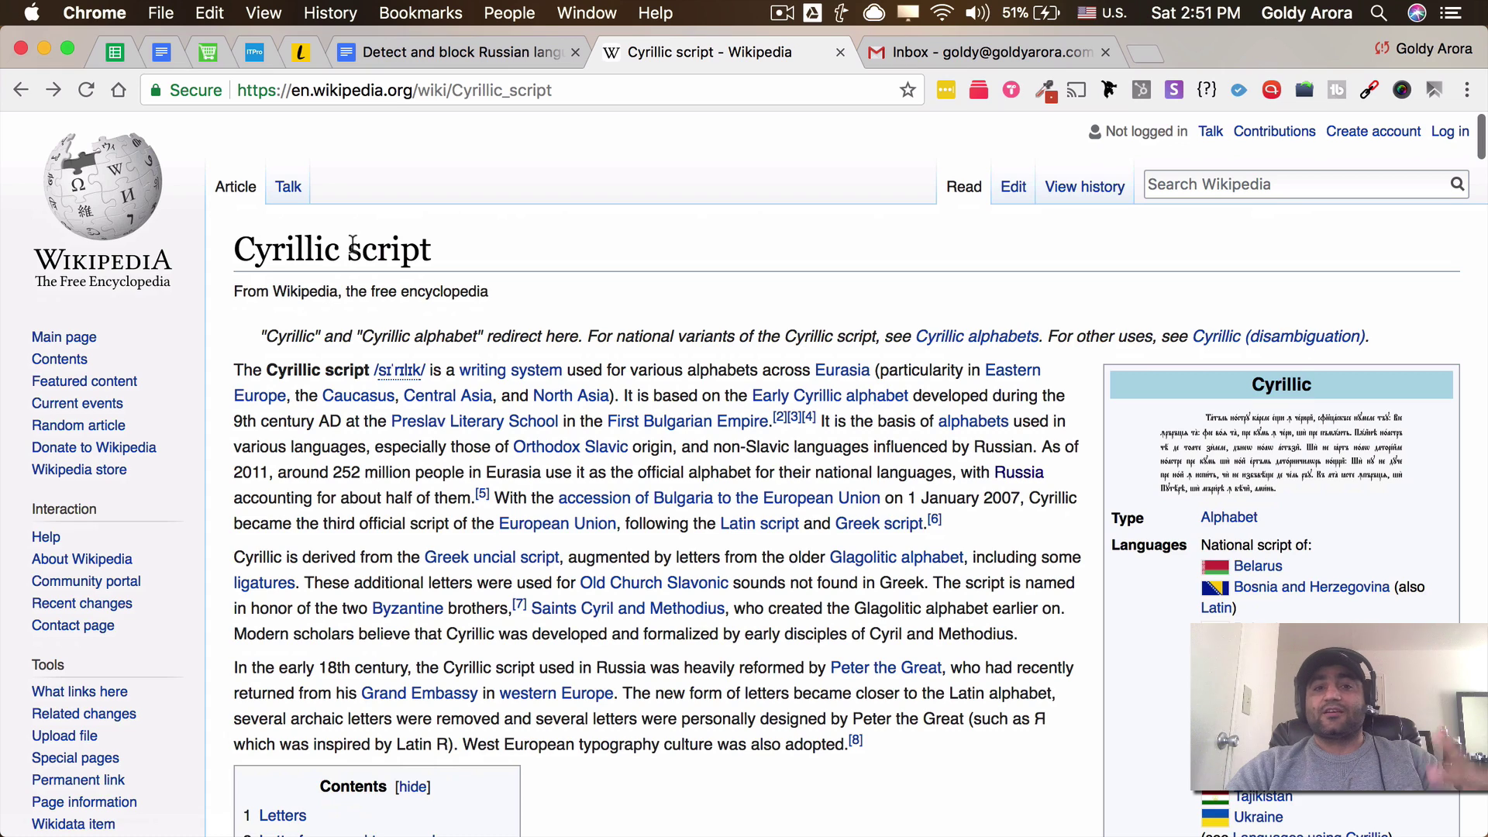
scroll(778, 465, down, 3)
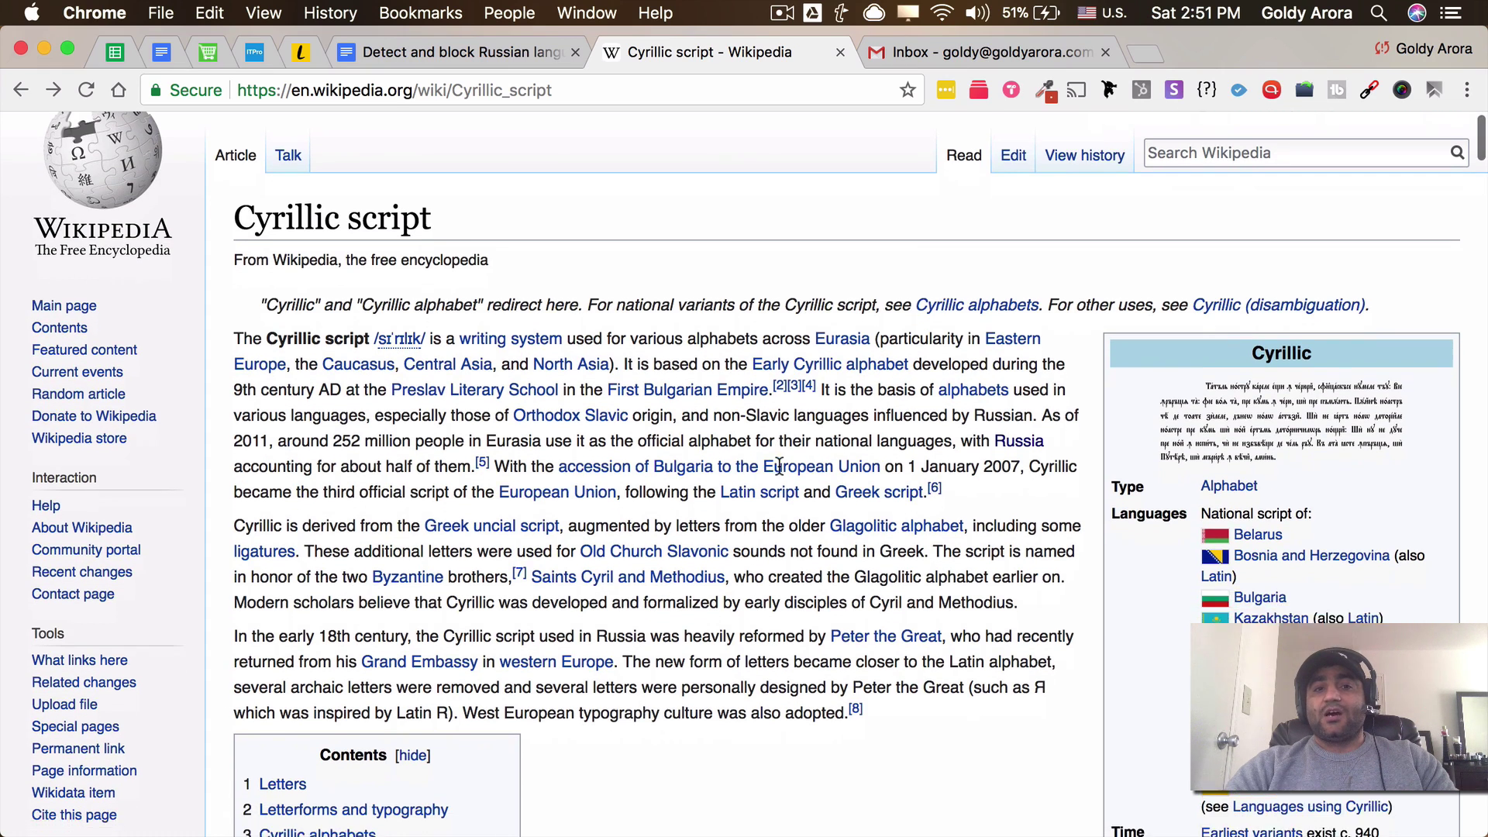
scroll(1042, 572, down, 4)
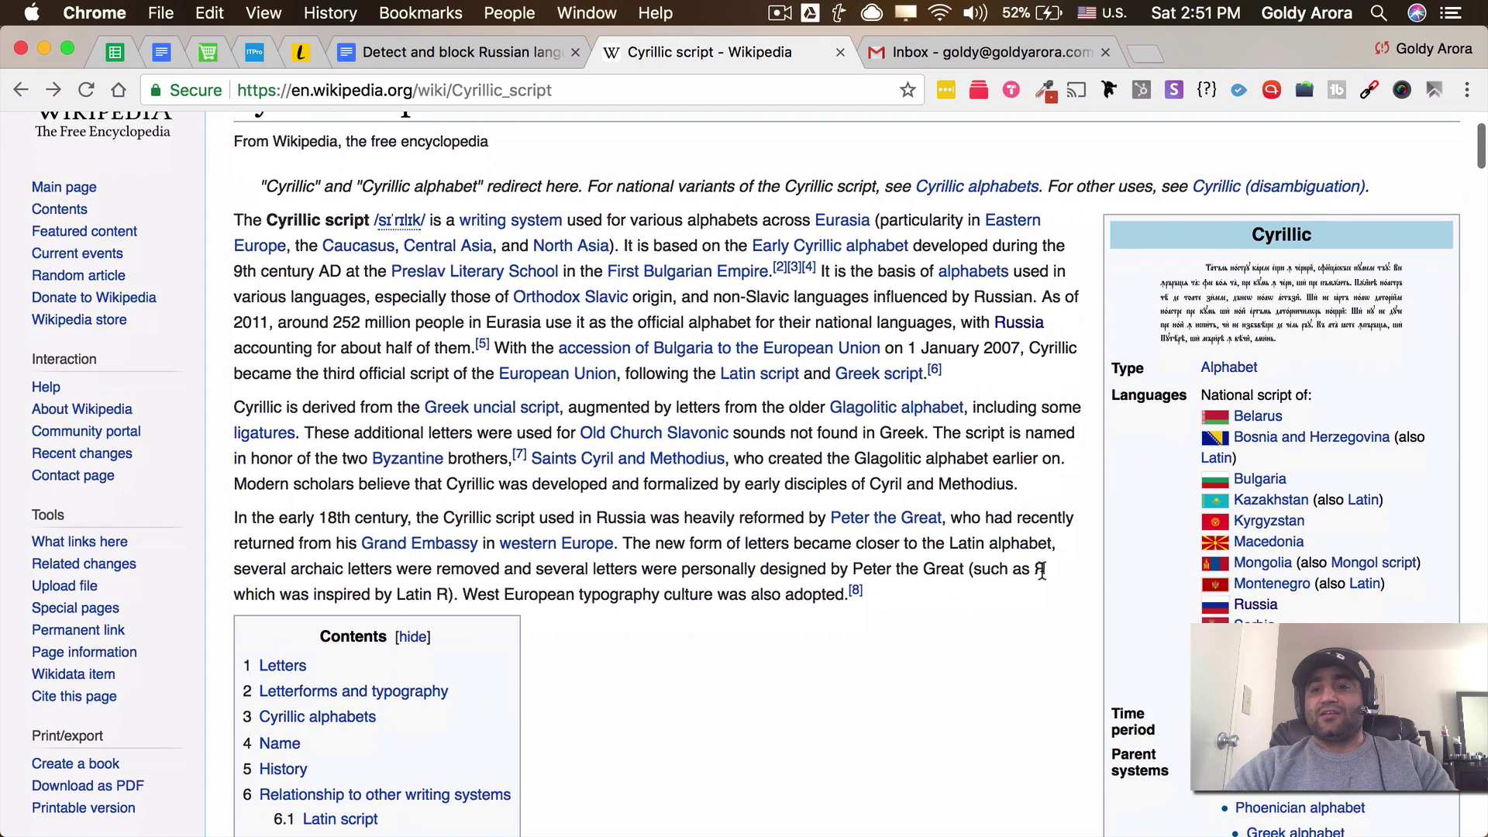
scroll(1043, 571, down, 1)
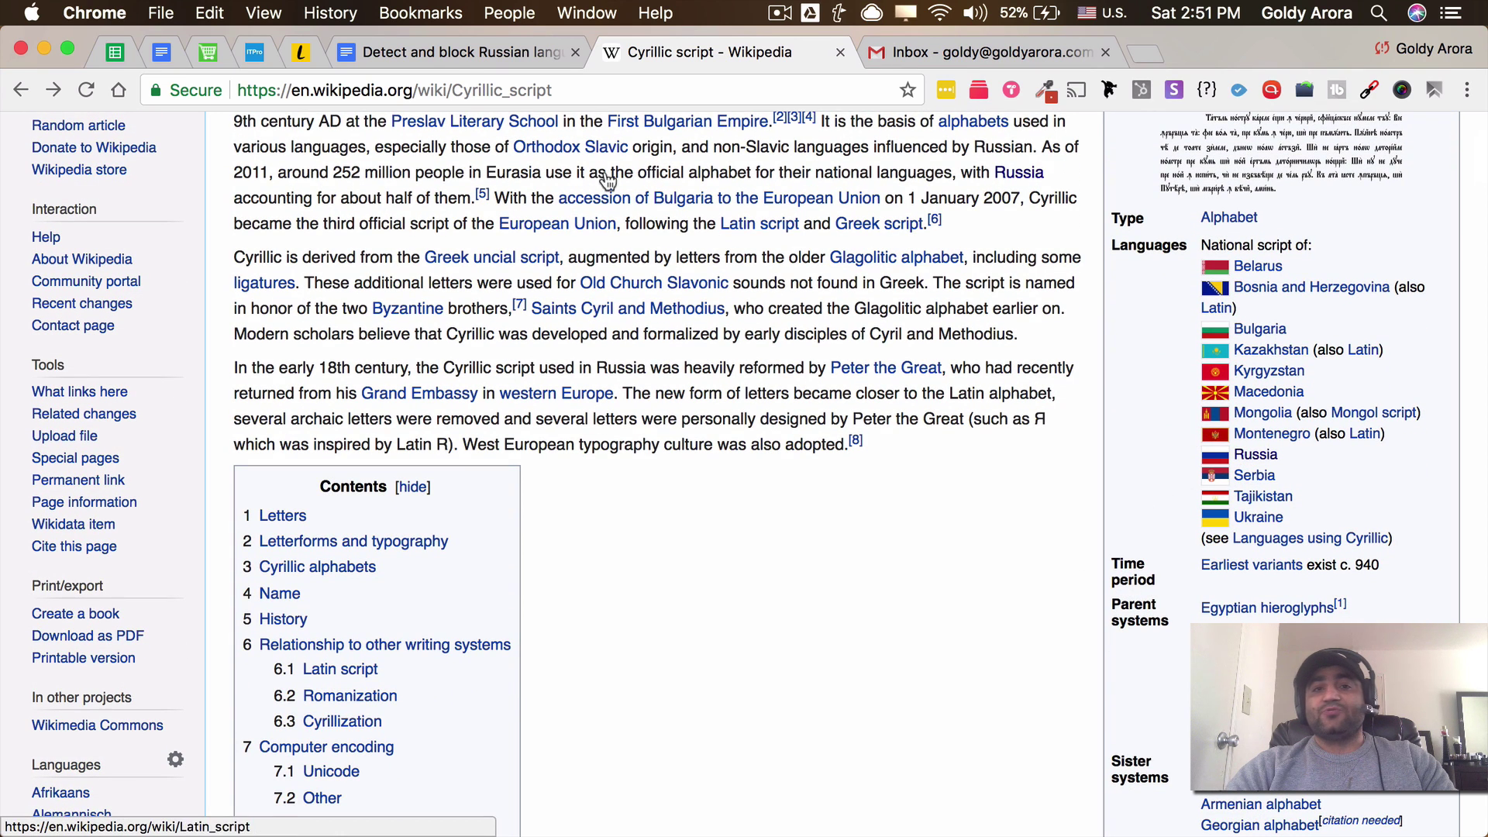
key(ctrl+shift+Tab)
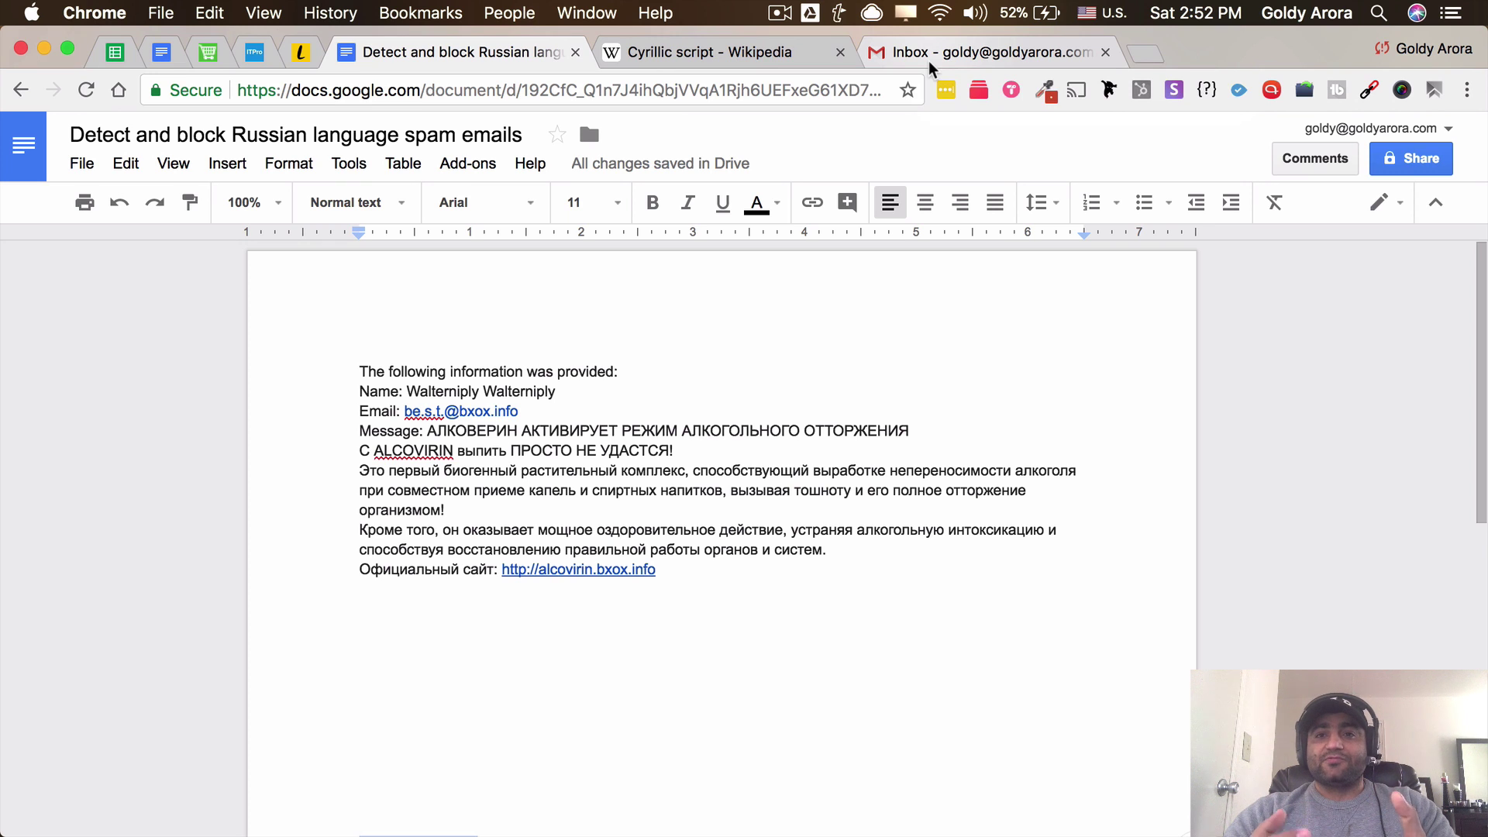
From the Gmail inbox's settings menu, launch the domain's Admin console via Manage this domain
click(929, 62)
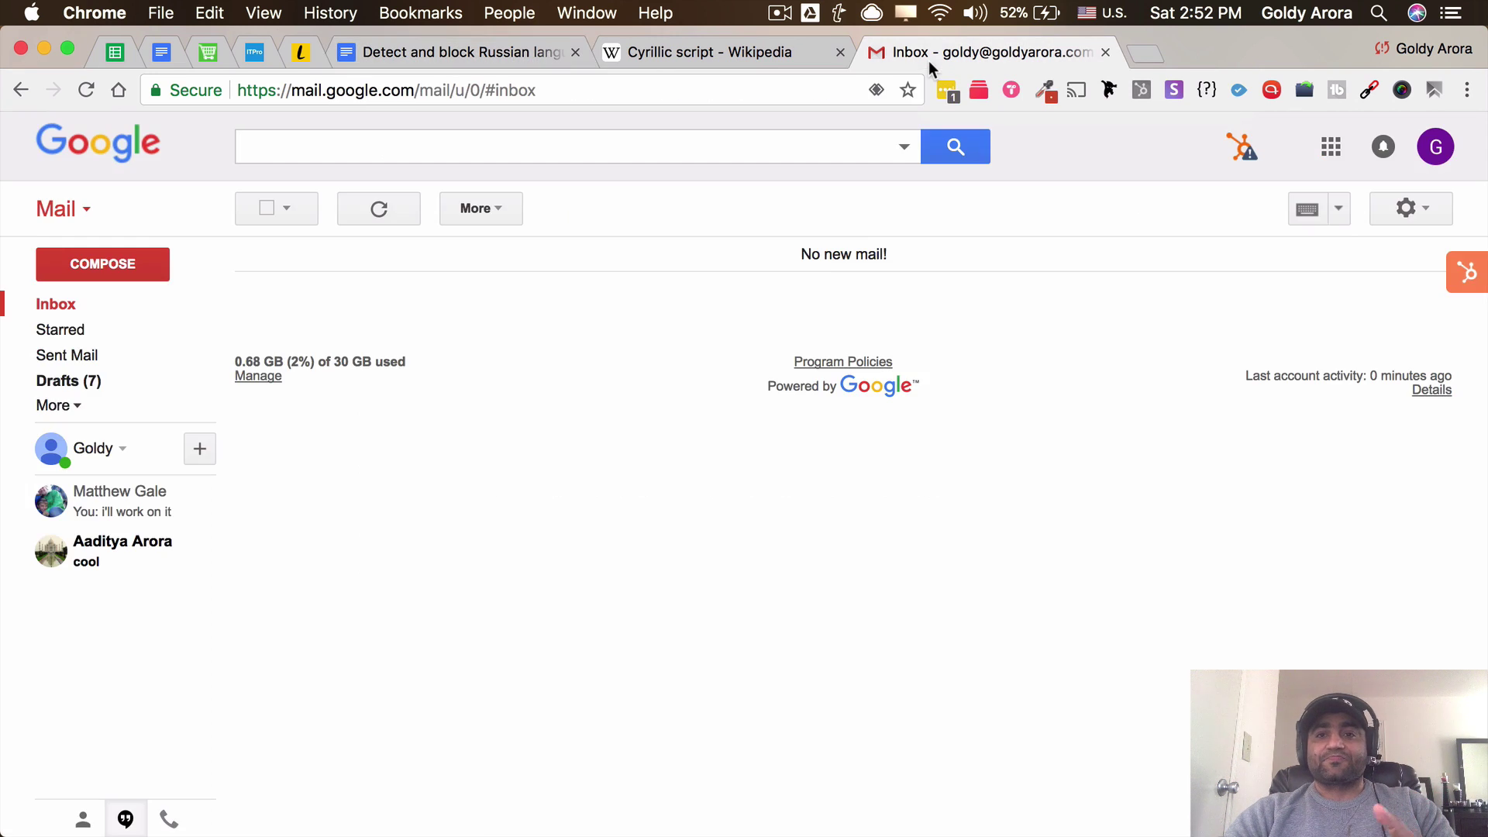
click(1424, 219)
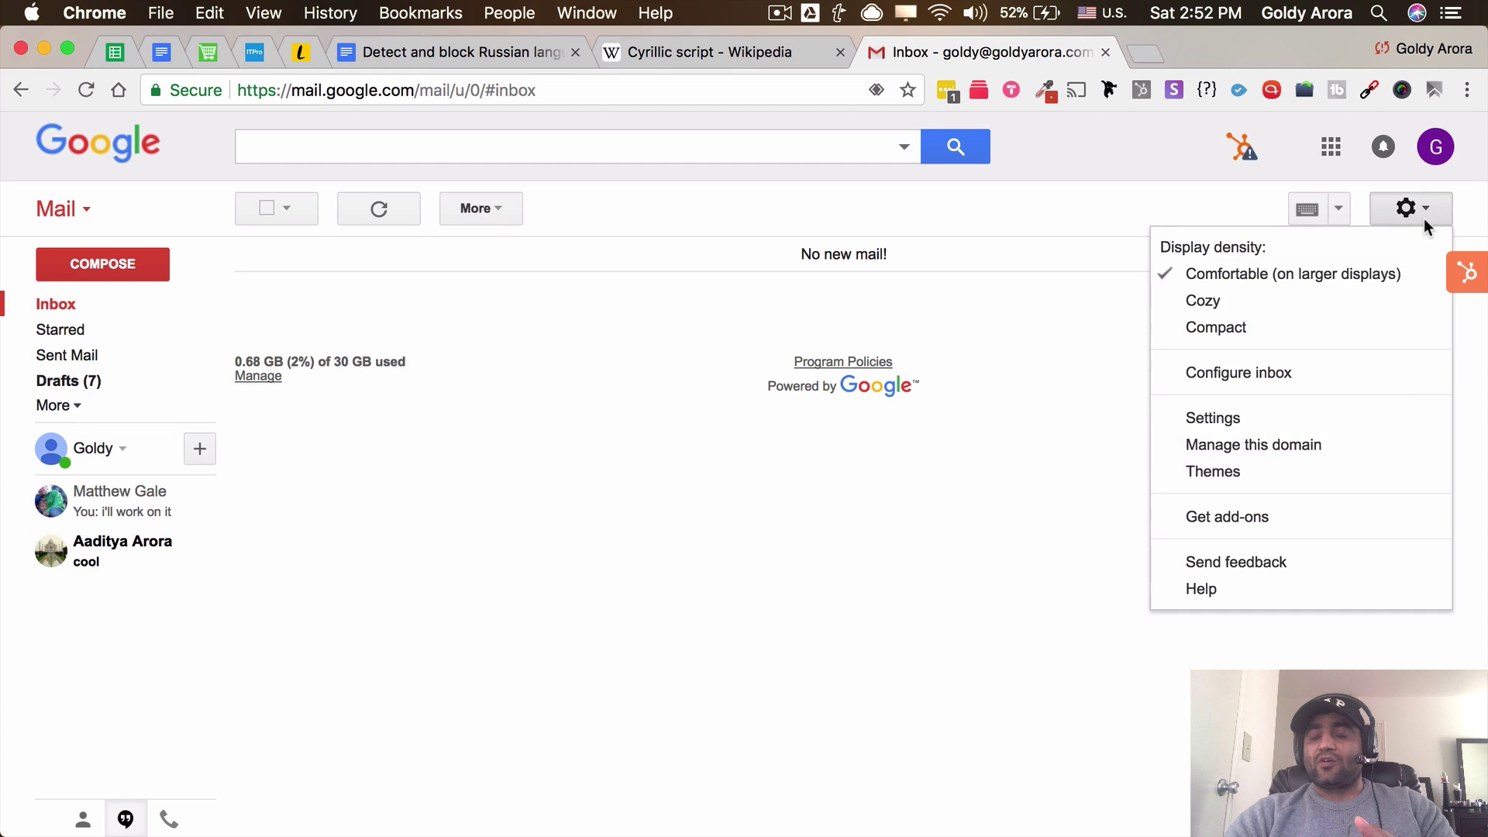
click(1243, 448)
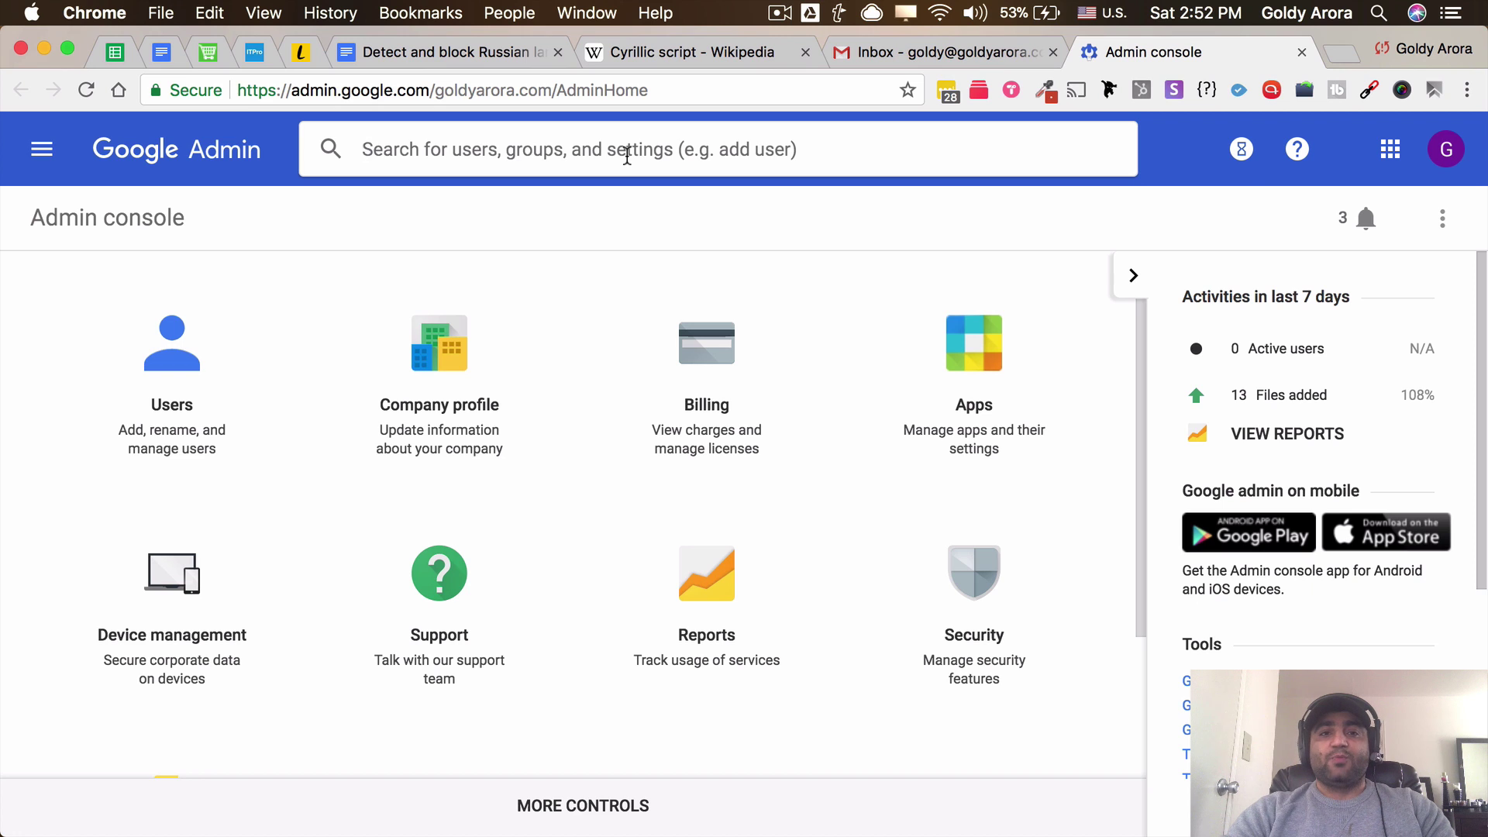
Search the Admin console for 'content' and open Gmail's content filter settings at Content compliance
text(content)
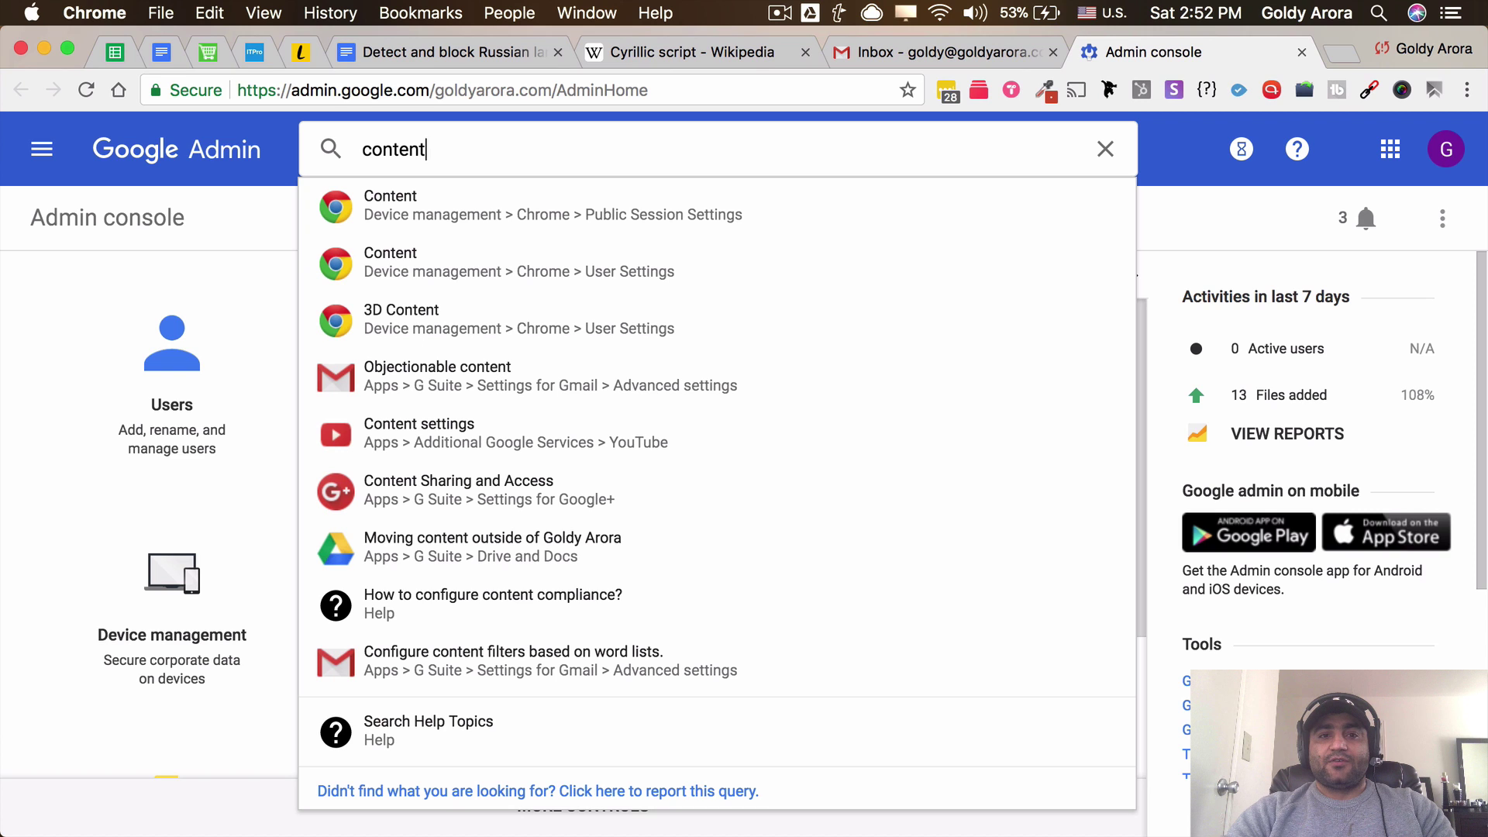
click(547, 670)
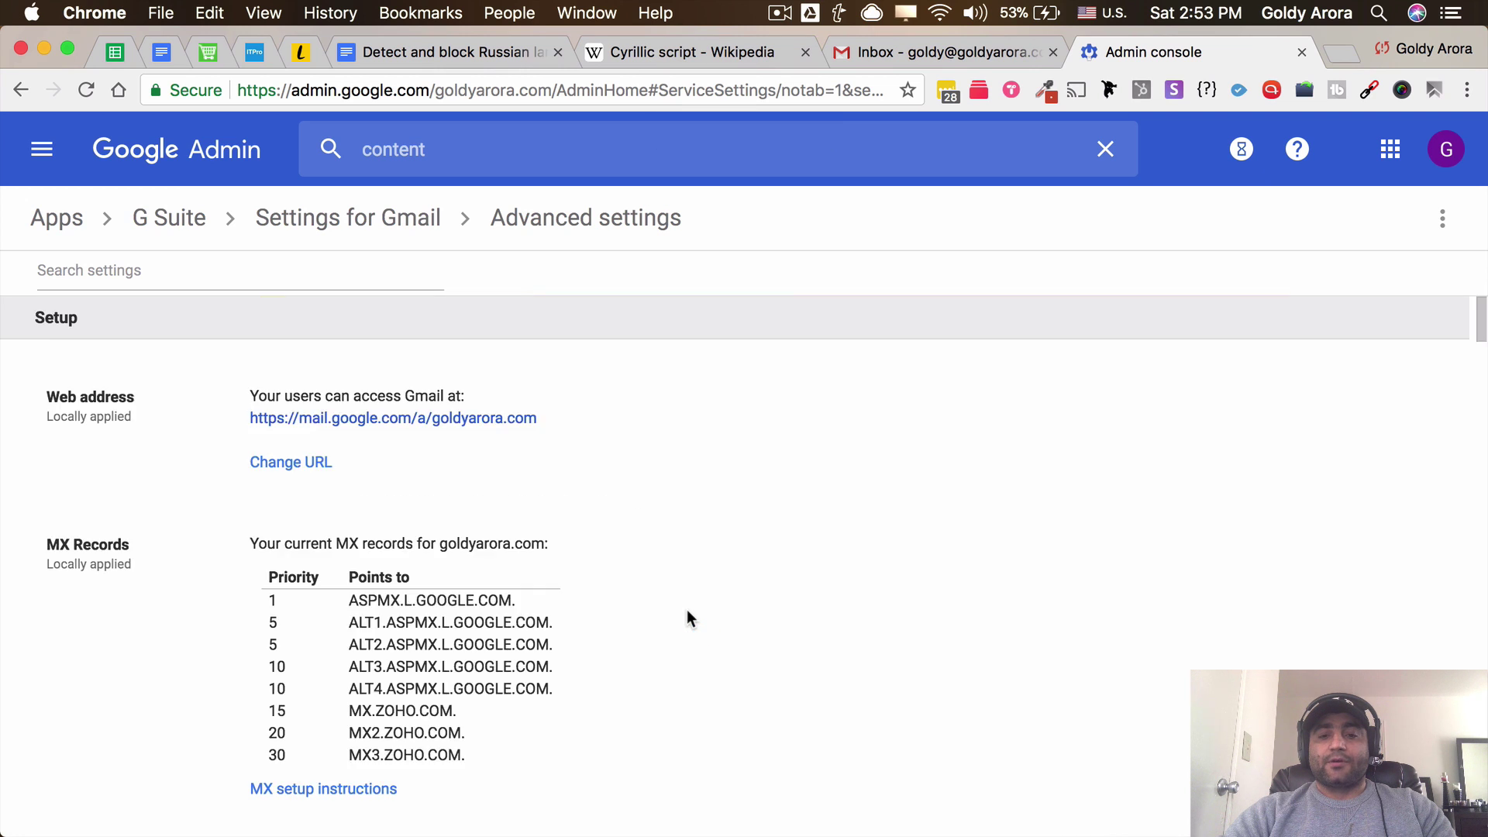
scroll(654, 629, up, 10)
scroll(654, 629, up, 3)
mouse_move(656, 626)
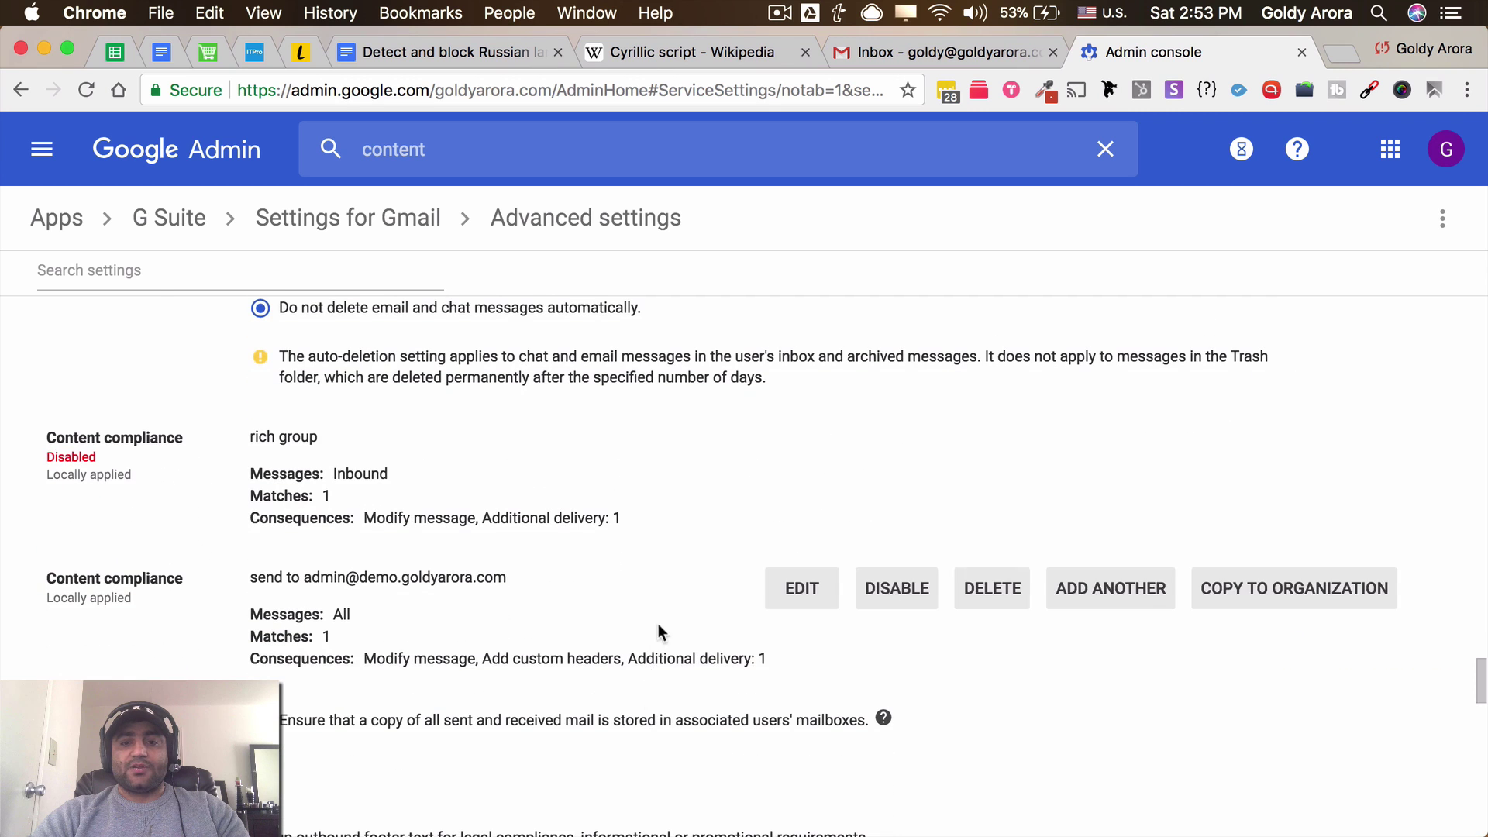
Add another Content compliance rule described 'Detect Russian Emails' that affects Inbound messages
click(1085, 593)
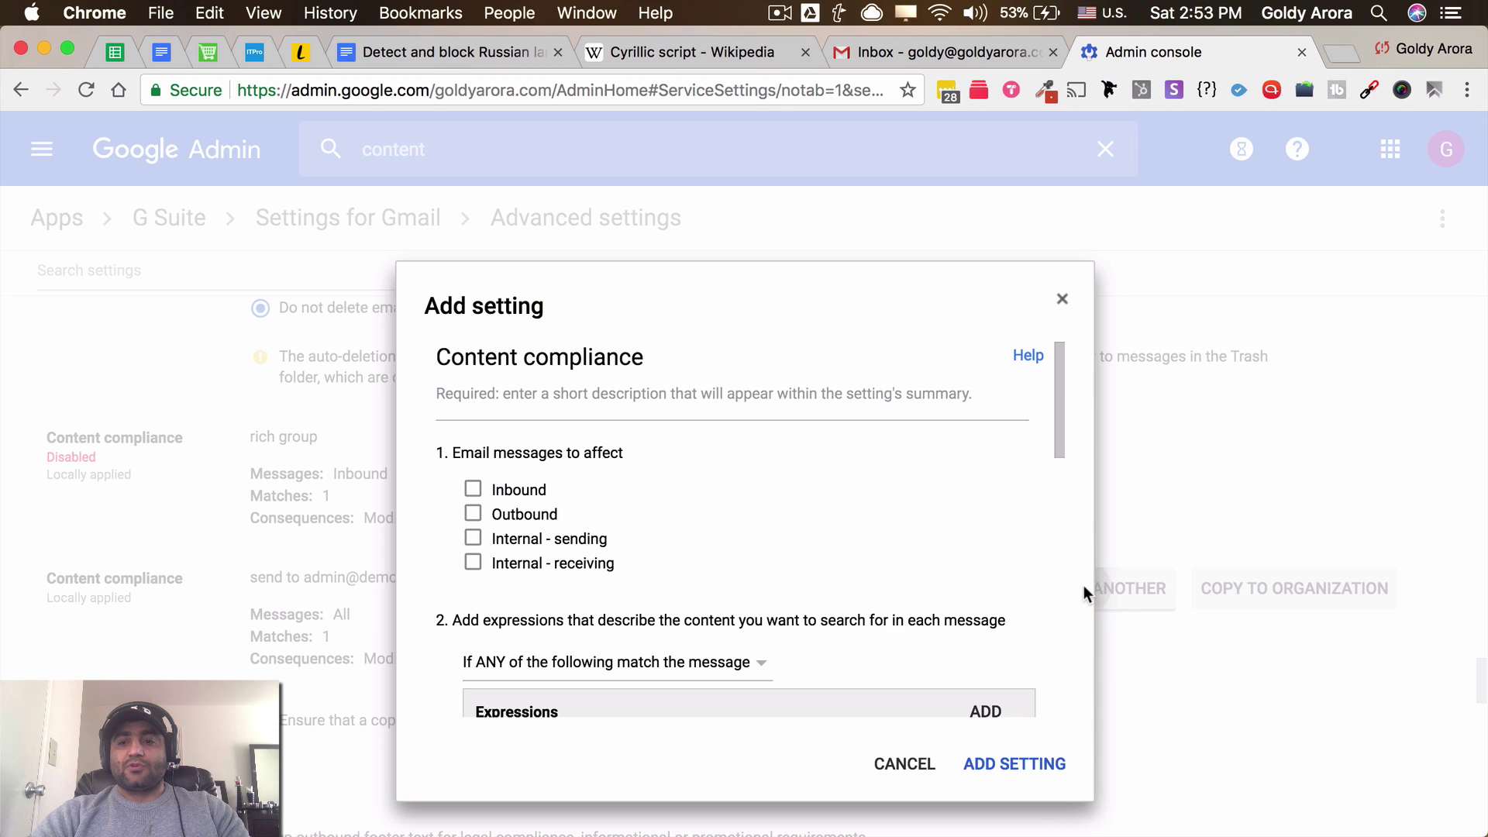
click(726, 397)
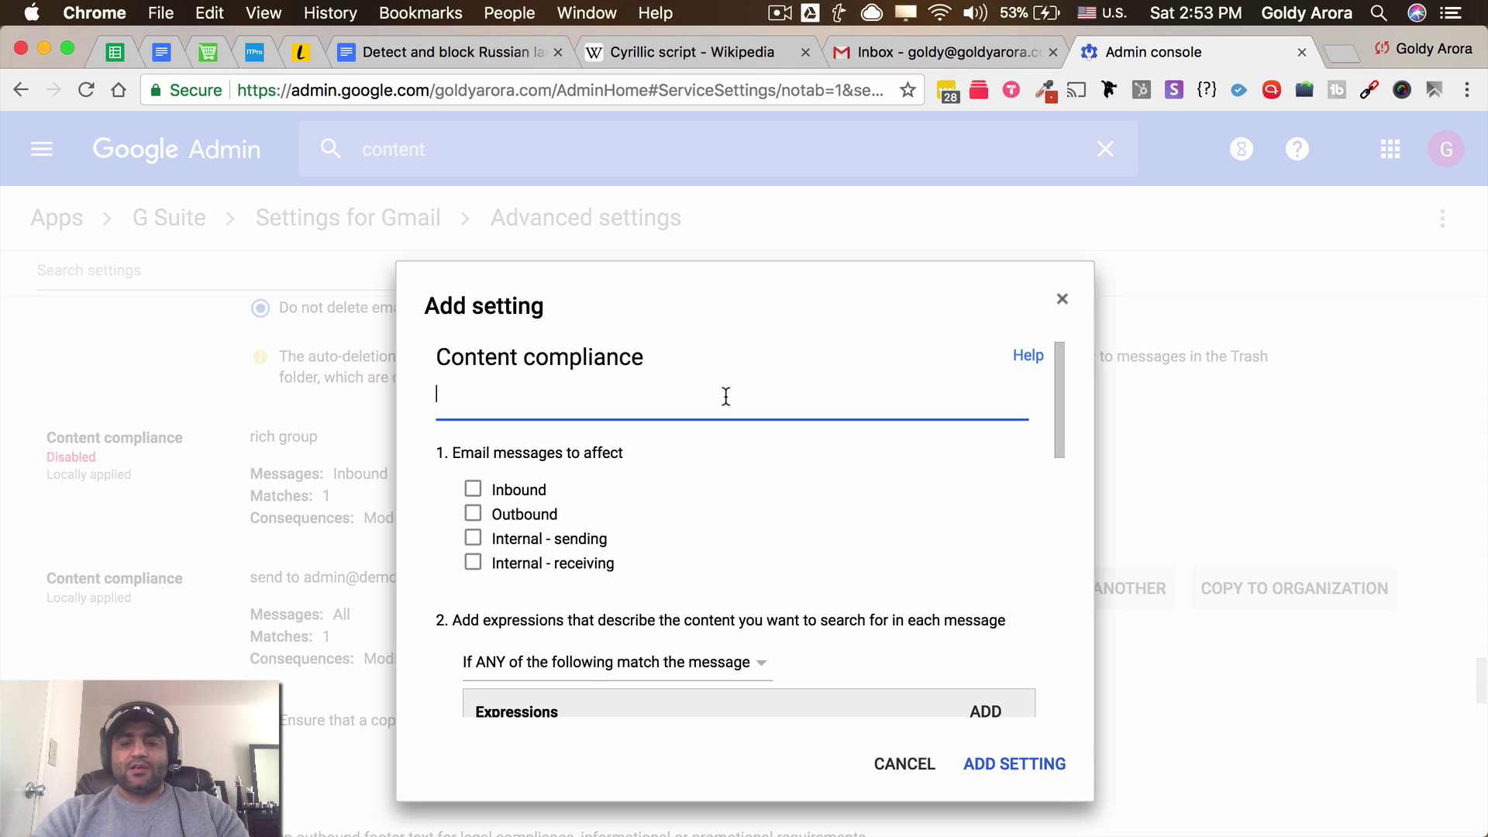
text(R)
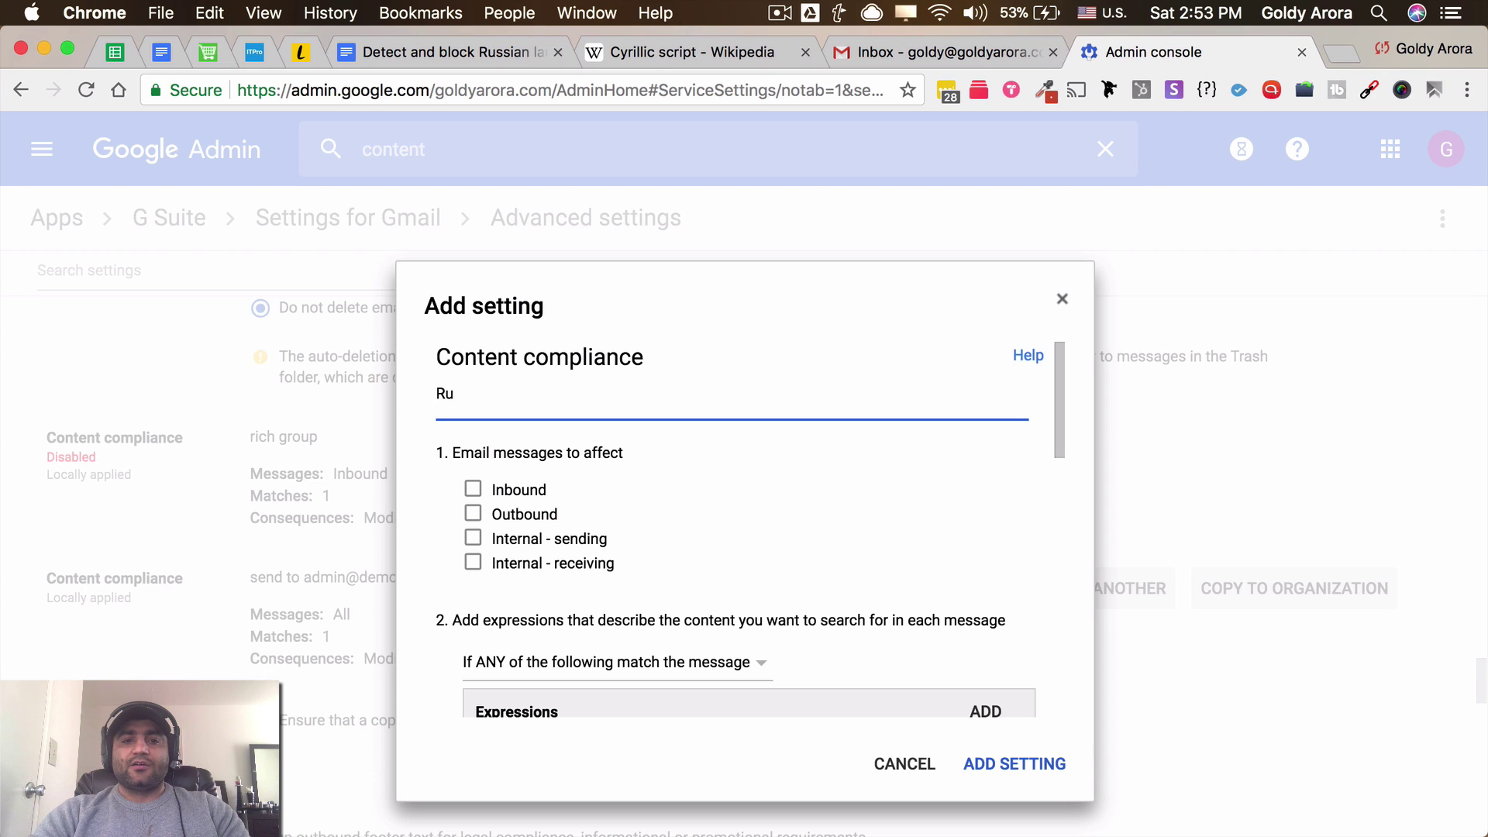
key(BackSpace)
text(Detectr a)
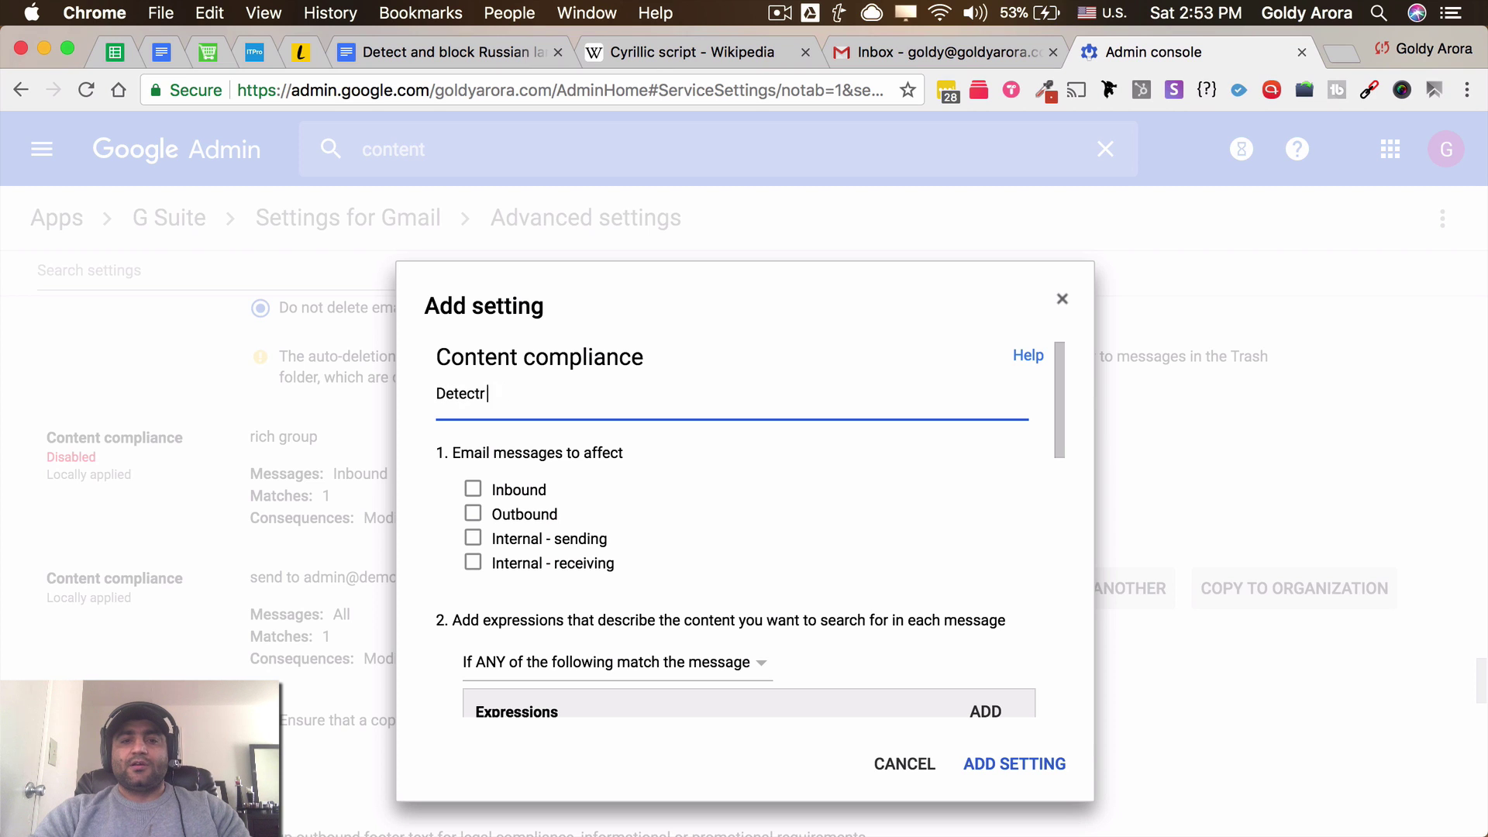
text(Russian Emails)
key(BackSpace)
key(BackSpace)
key(BackSpace)
key(BackSpace)
text(mails)
scroll(799, 434, down, 1)
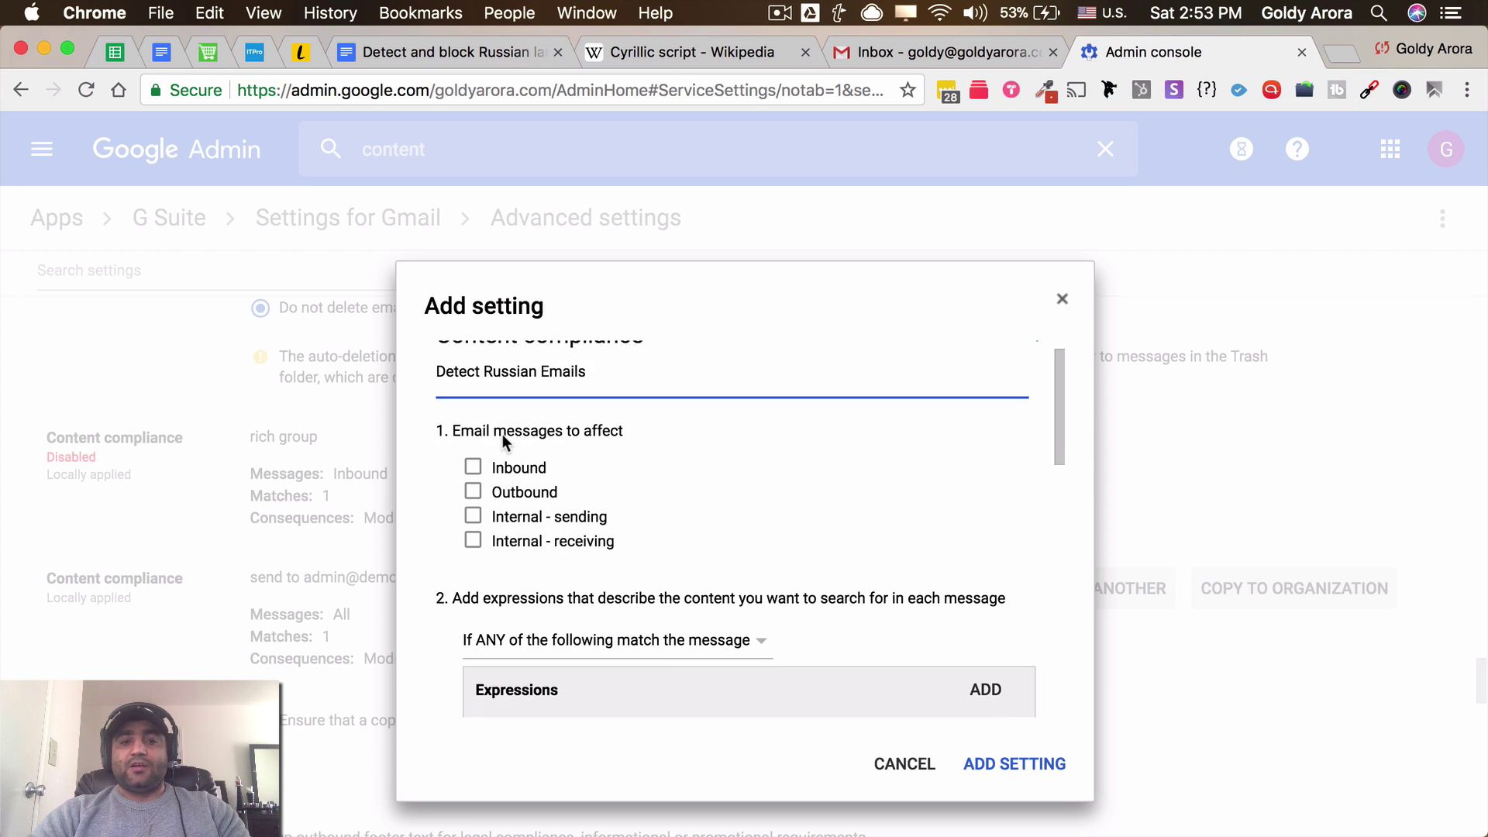
click(474, 467)
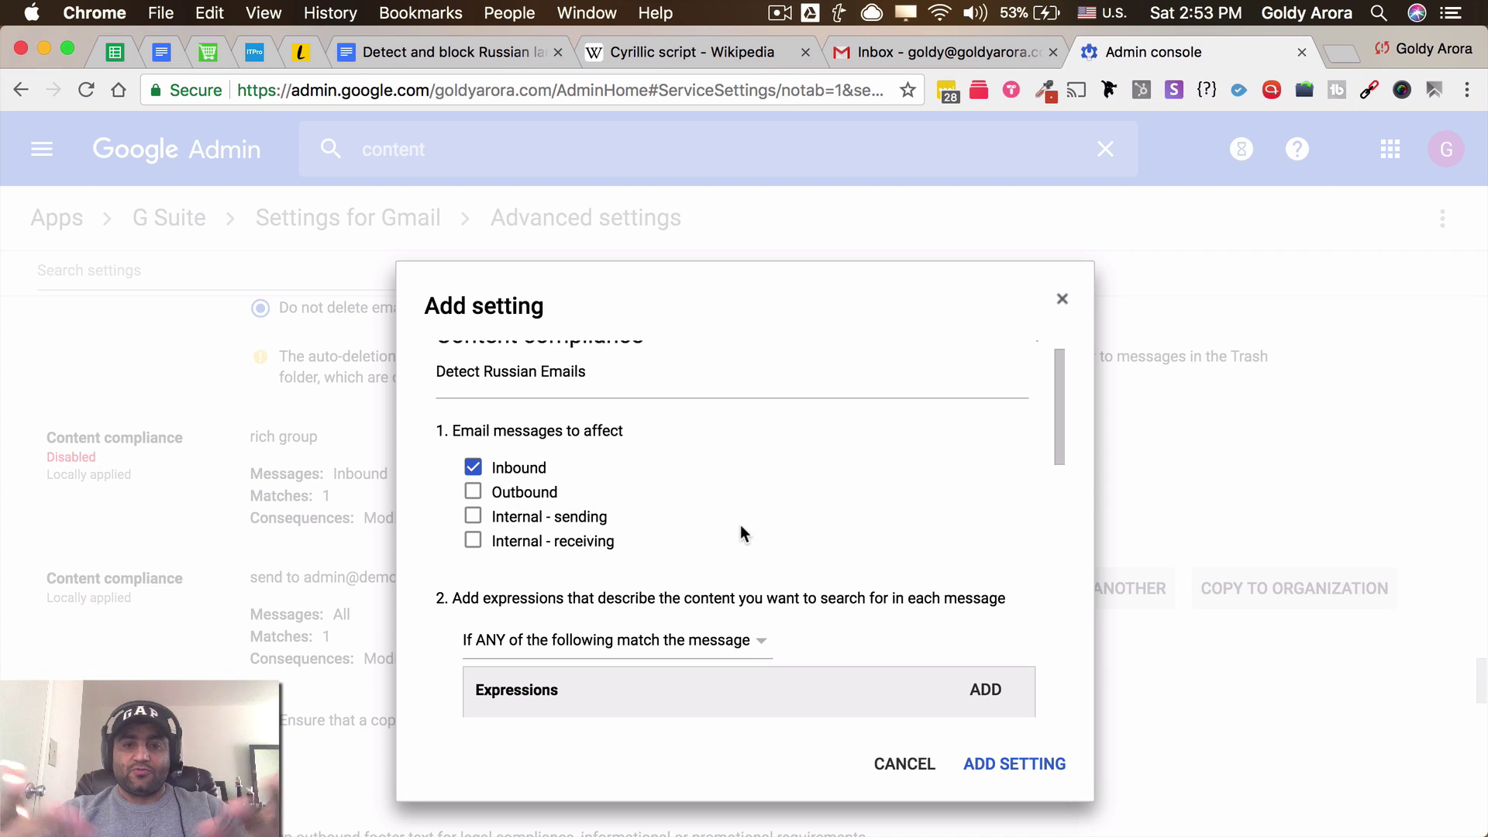
scroll(756, 553, down, 4)
Add an Advanced content match expression with Location Body and Match type Matches regex
scroll(756, 553, down, 4)
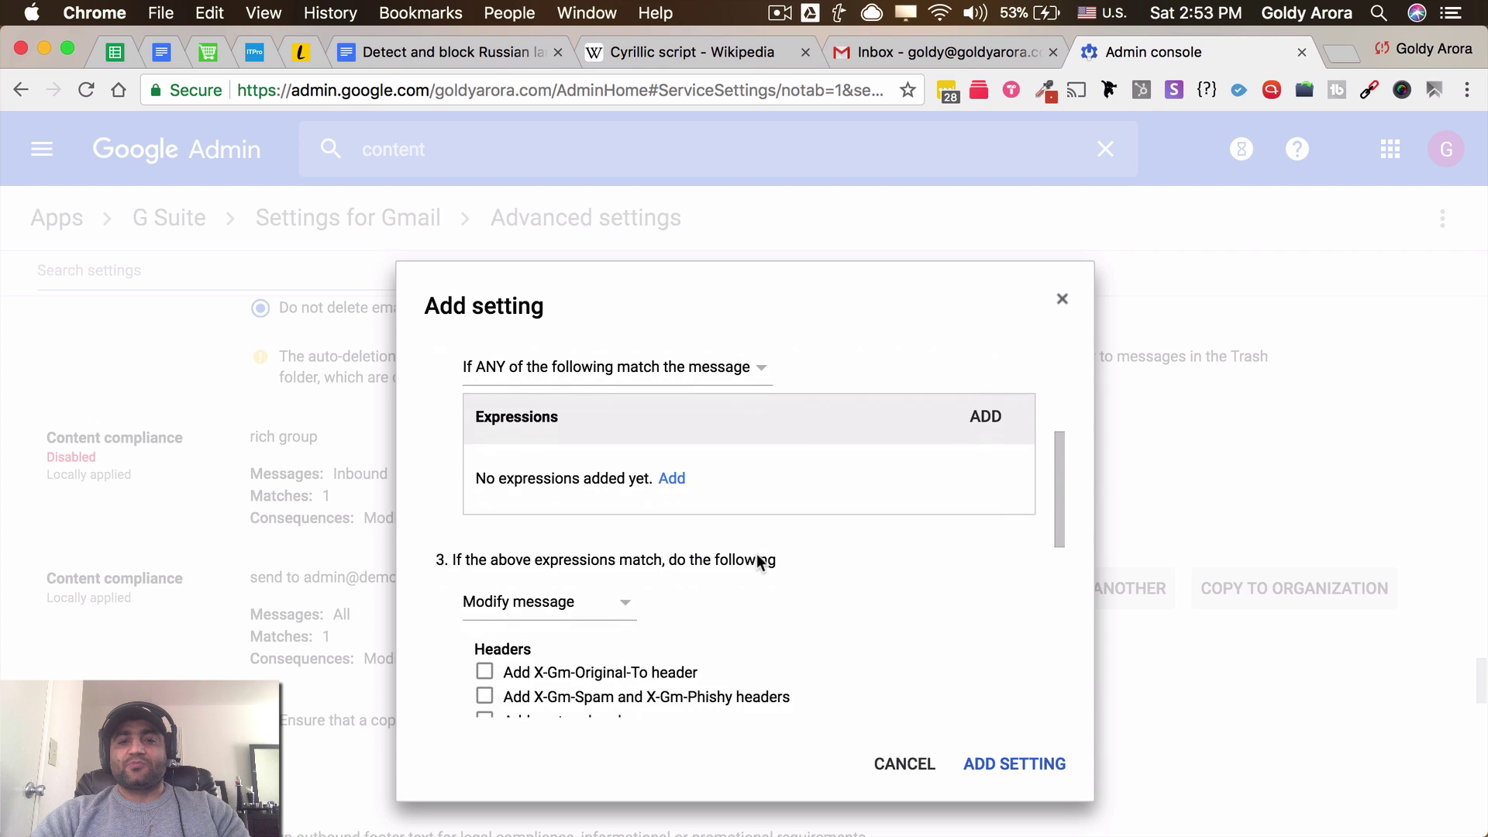
click(671, 463)
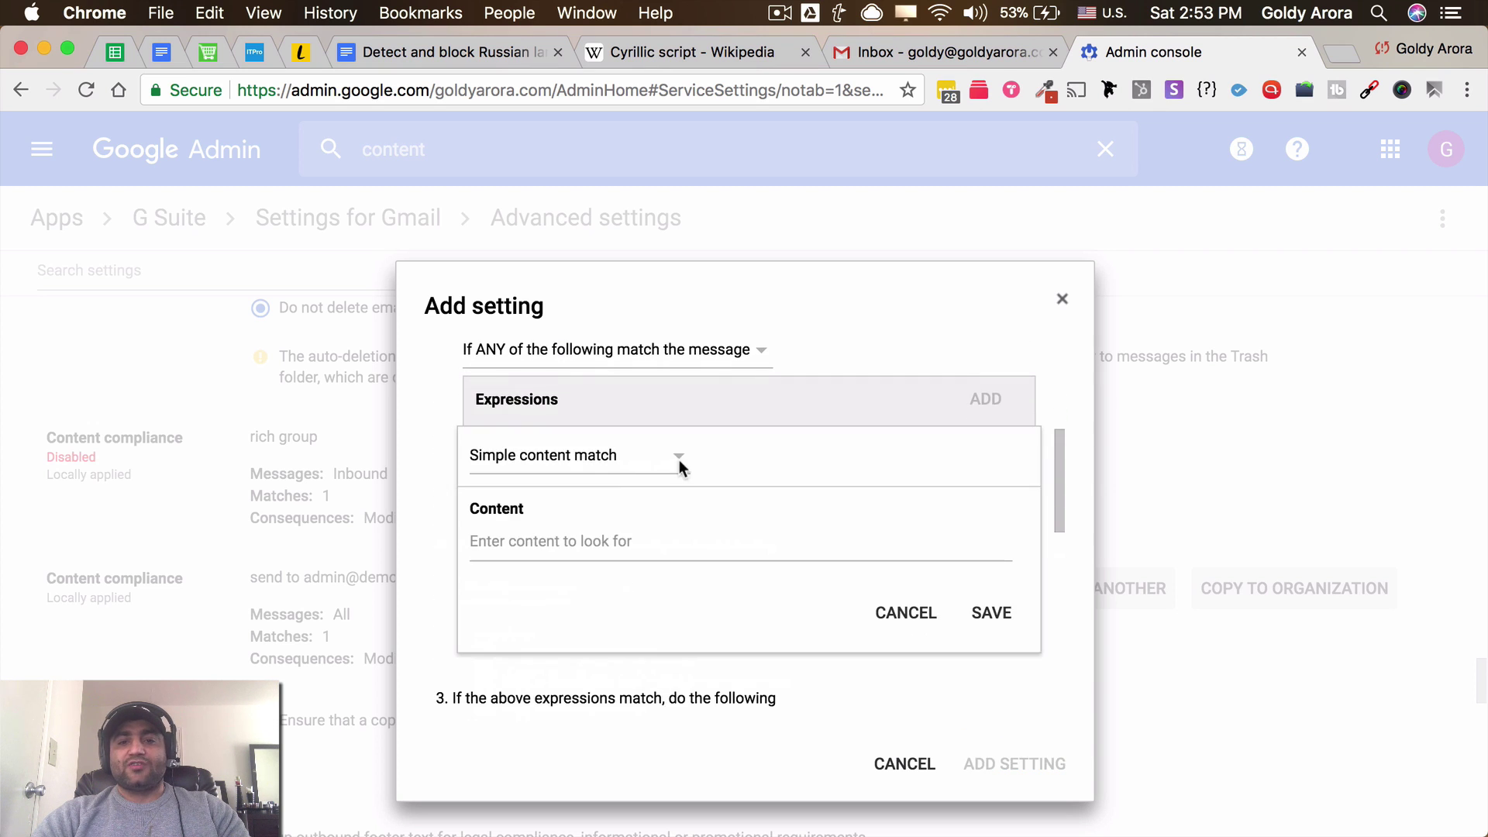
click(611, 458)
click(592, 499)
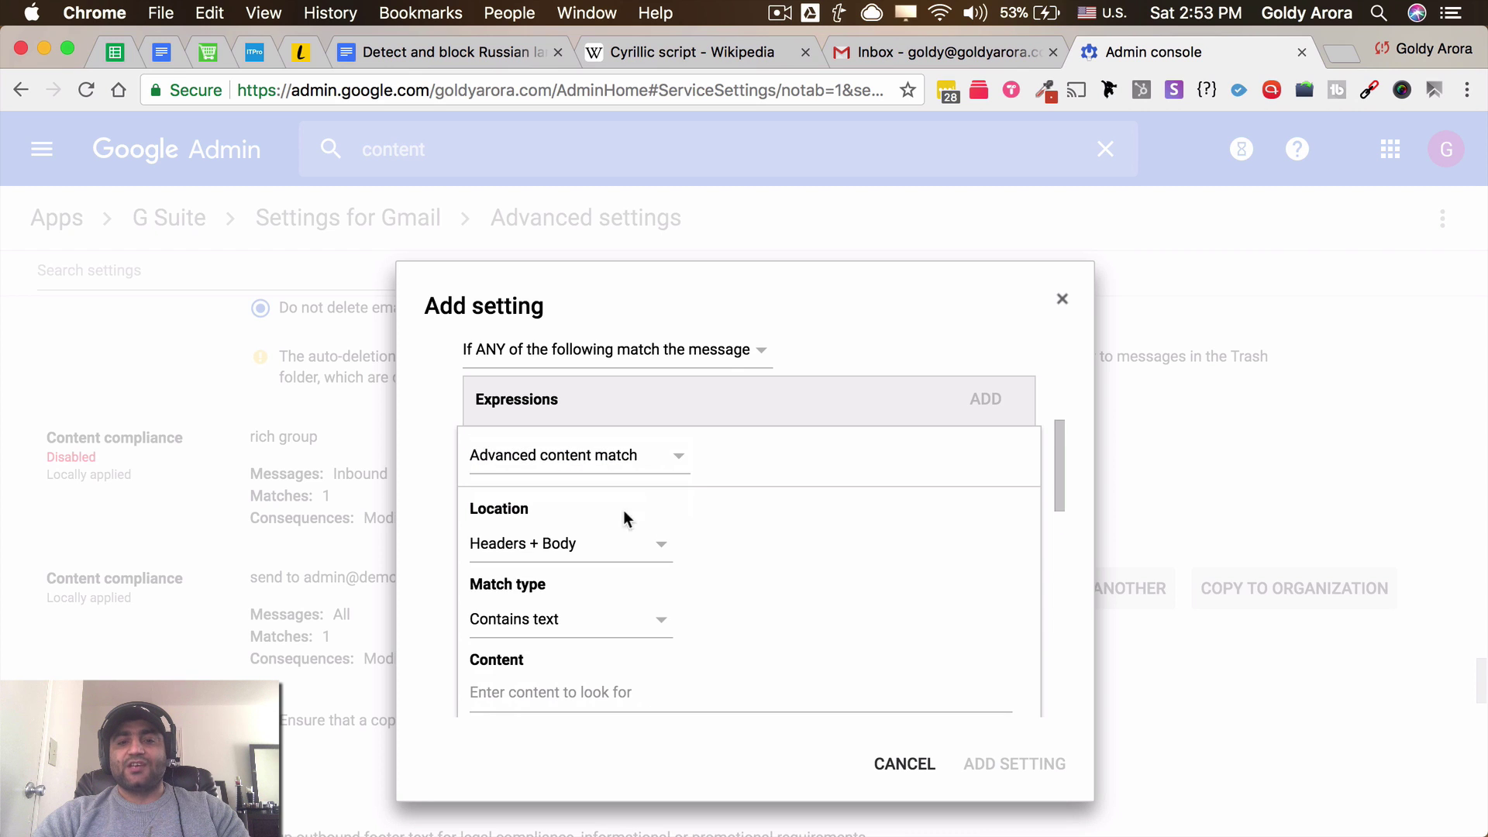
scroll(773, 587, down, 2)
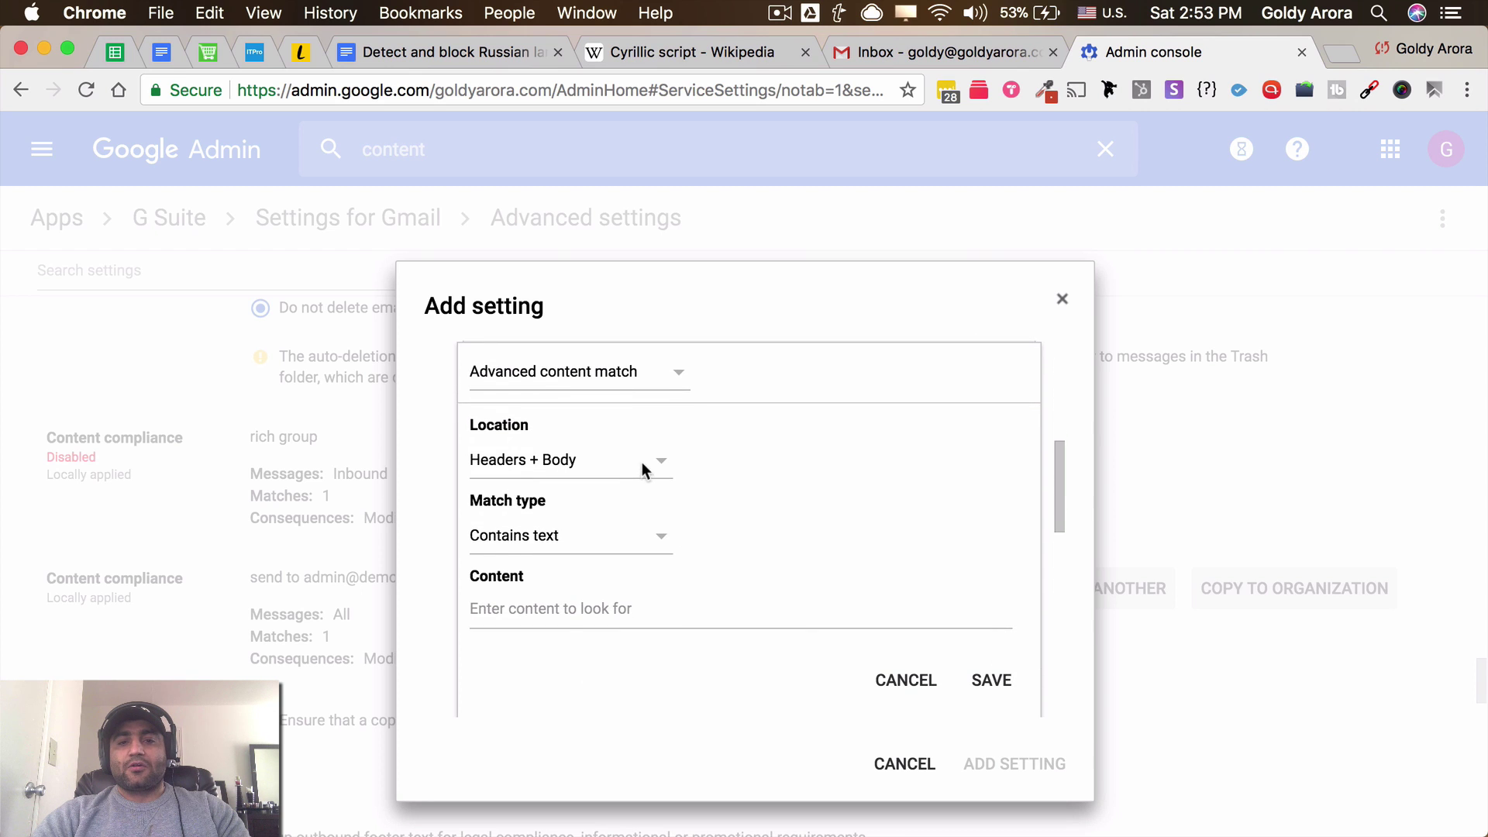
click(641, 462)
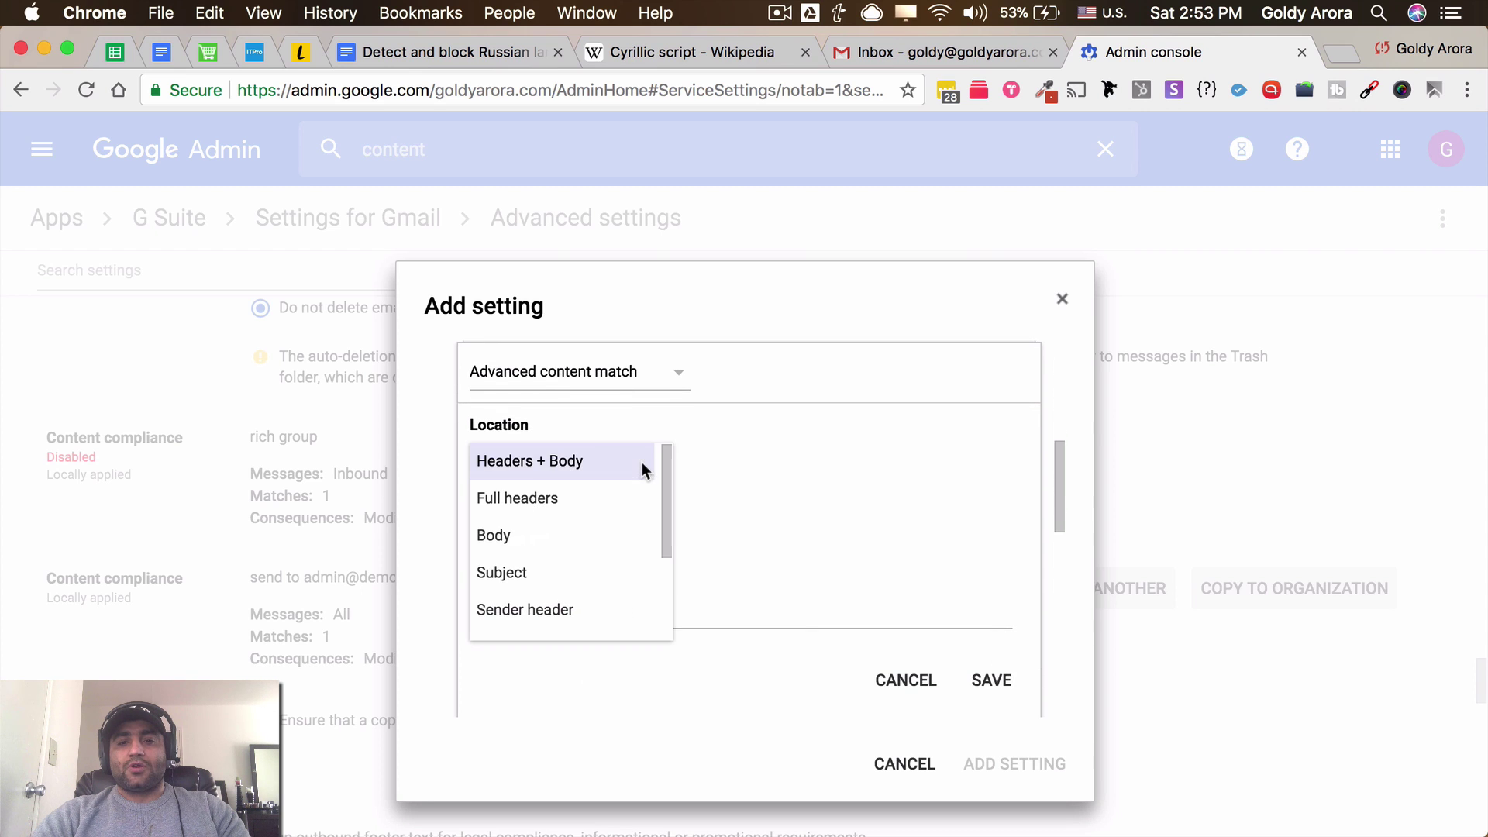
click(611, 538)
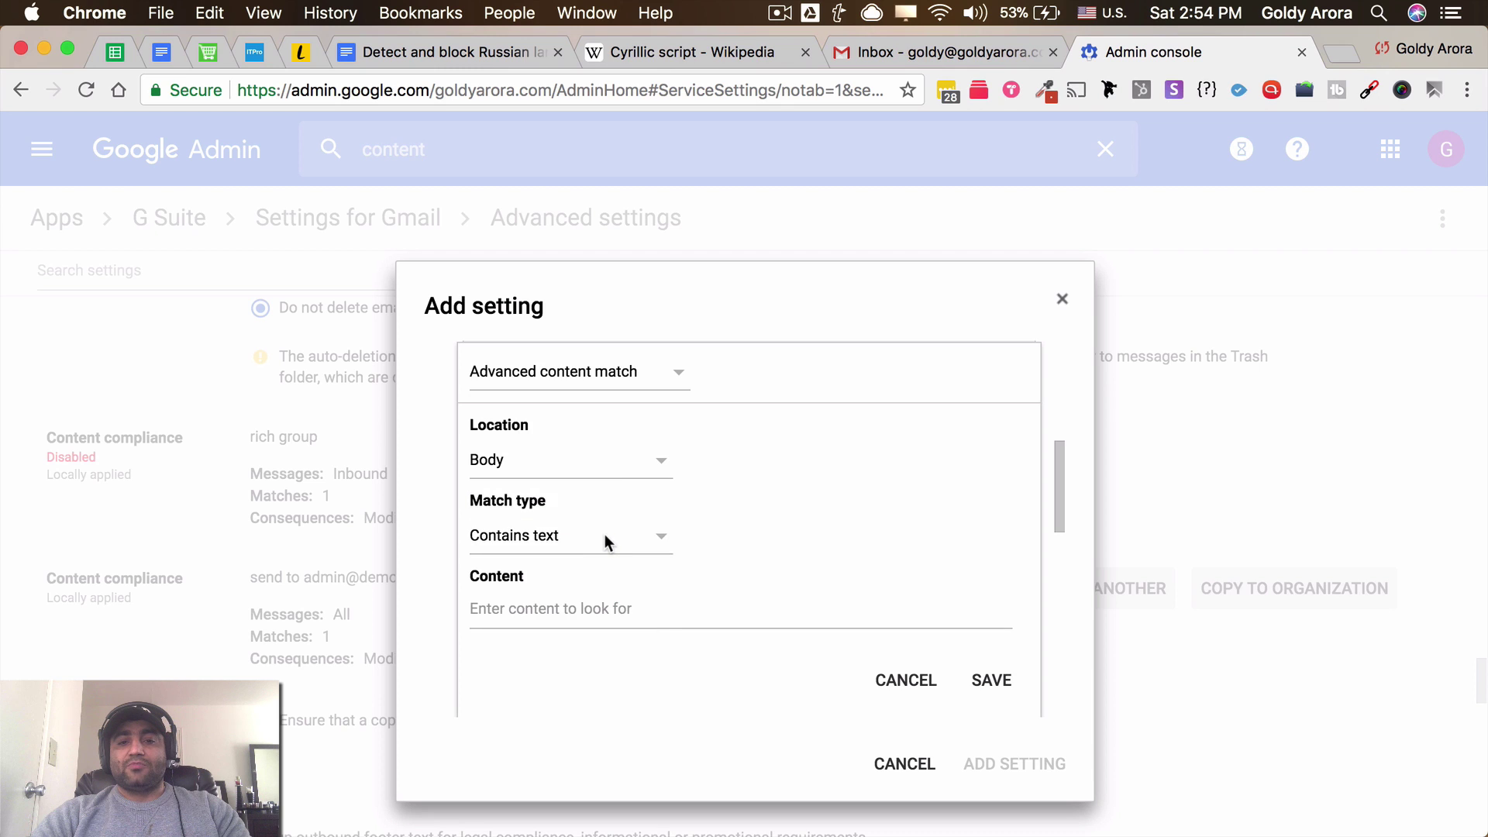
click(604, 533)
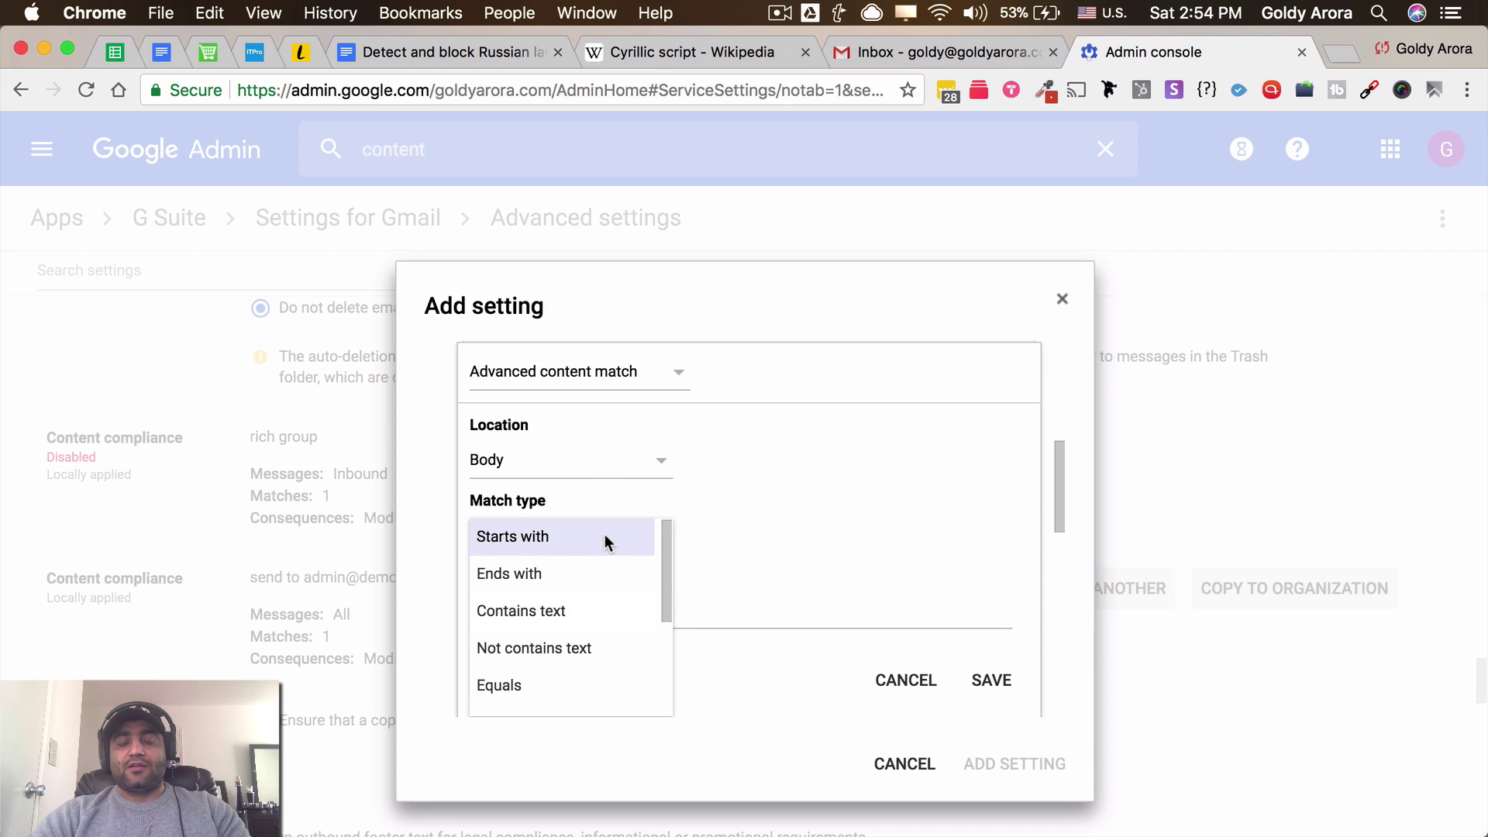
scroll(601, 618, down, 2)
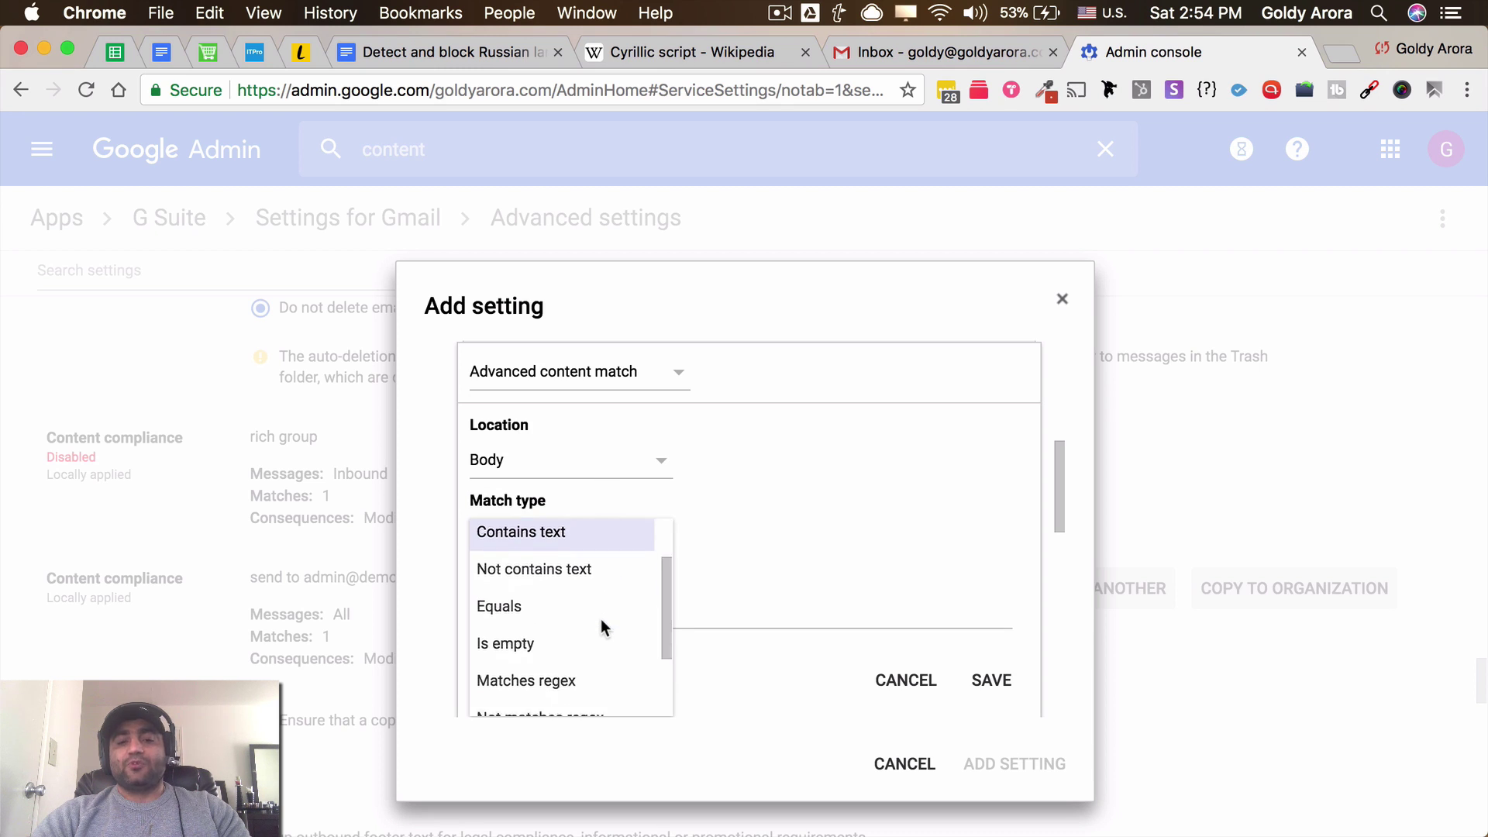
scroll(601, 618, down, 1)
click(571, 630)
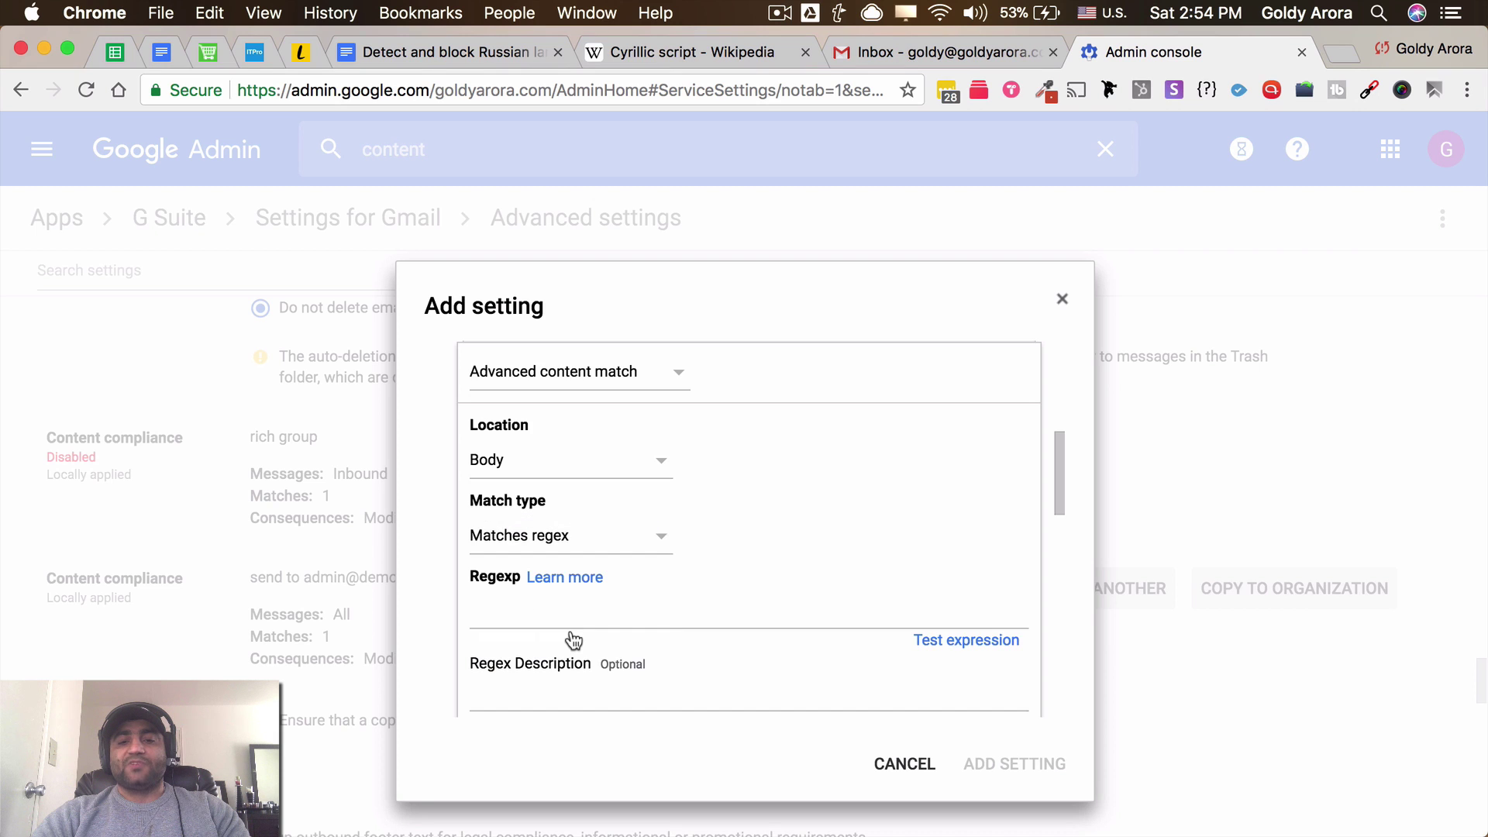
click(628, 614)
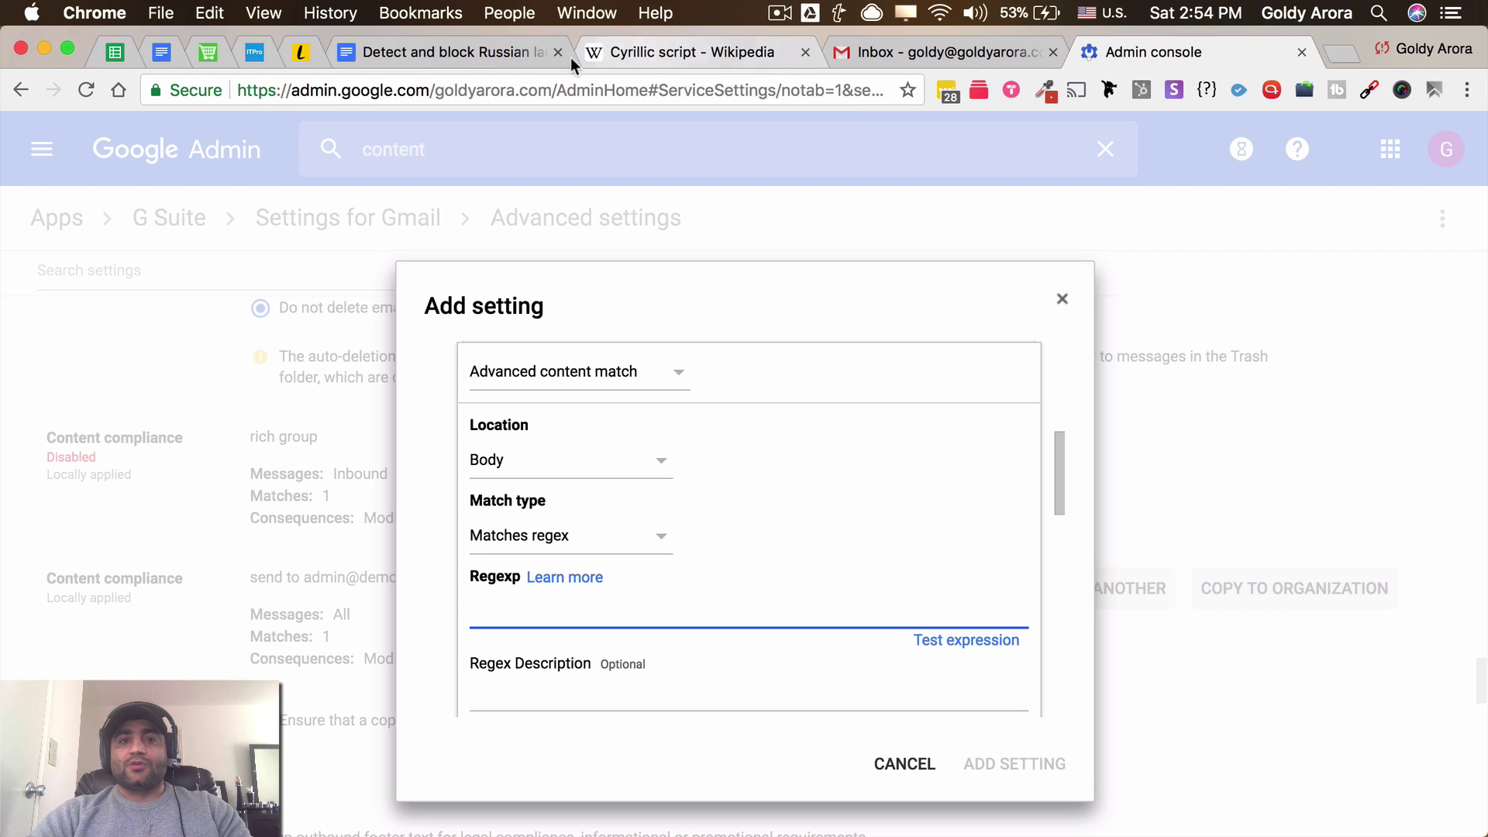
Copy the Cyrillic regex [а-яА-ЯЁё]{2,} from the Docs note into the rule's Regexp field
click(460, 51)
scroll(508, 649, down, 3)
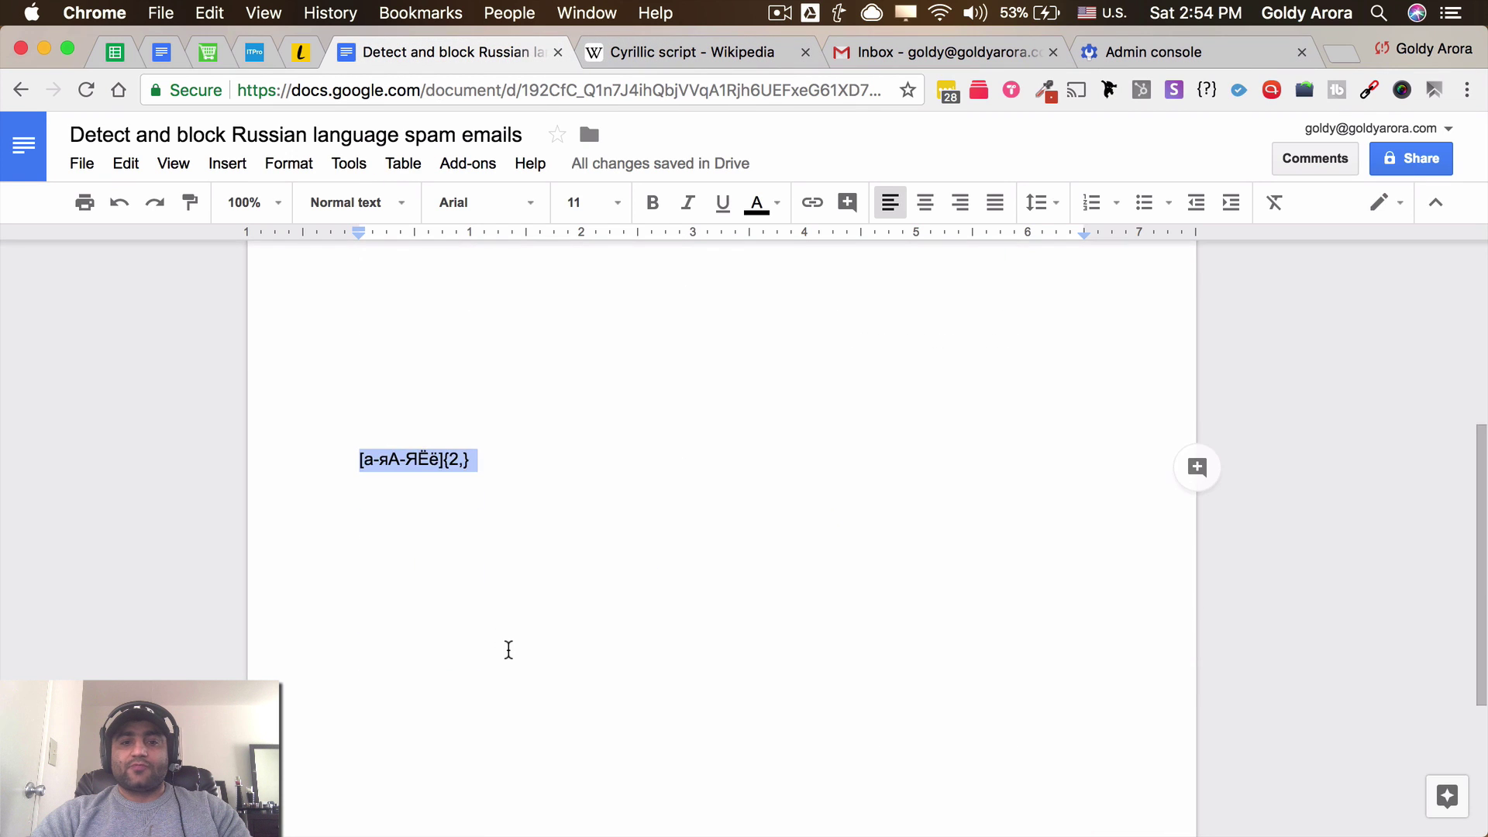
triple_click(458, 459)
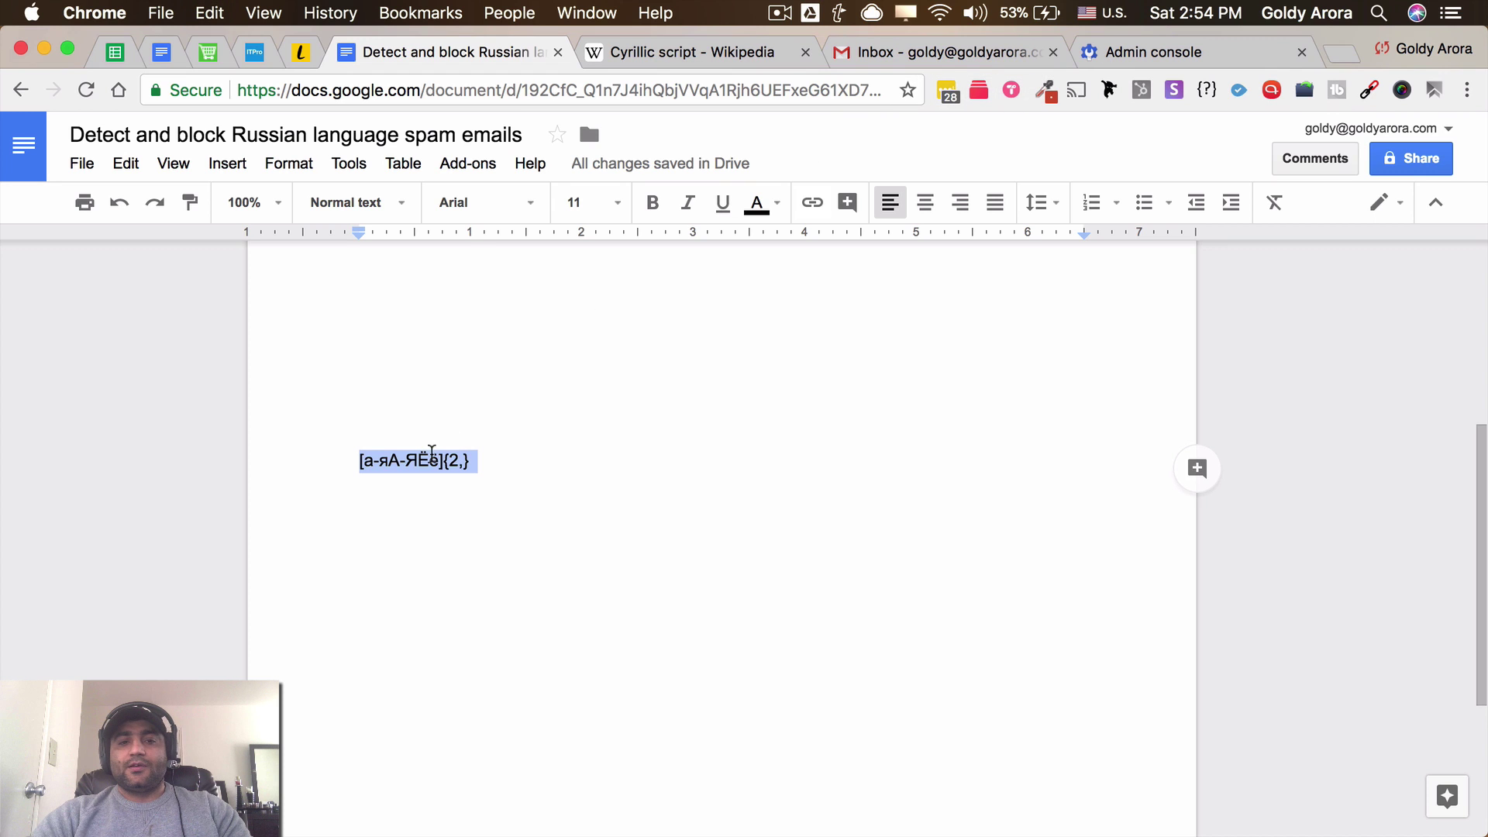
right_click(436, 463)
click(504, 392)
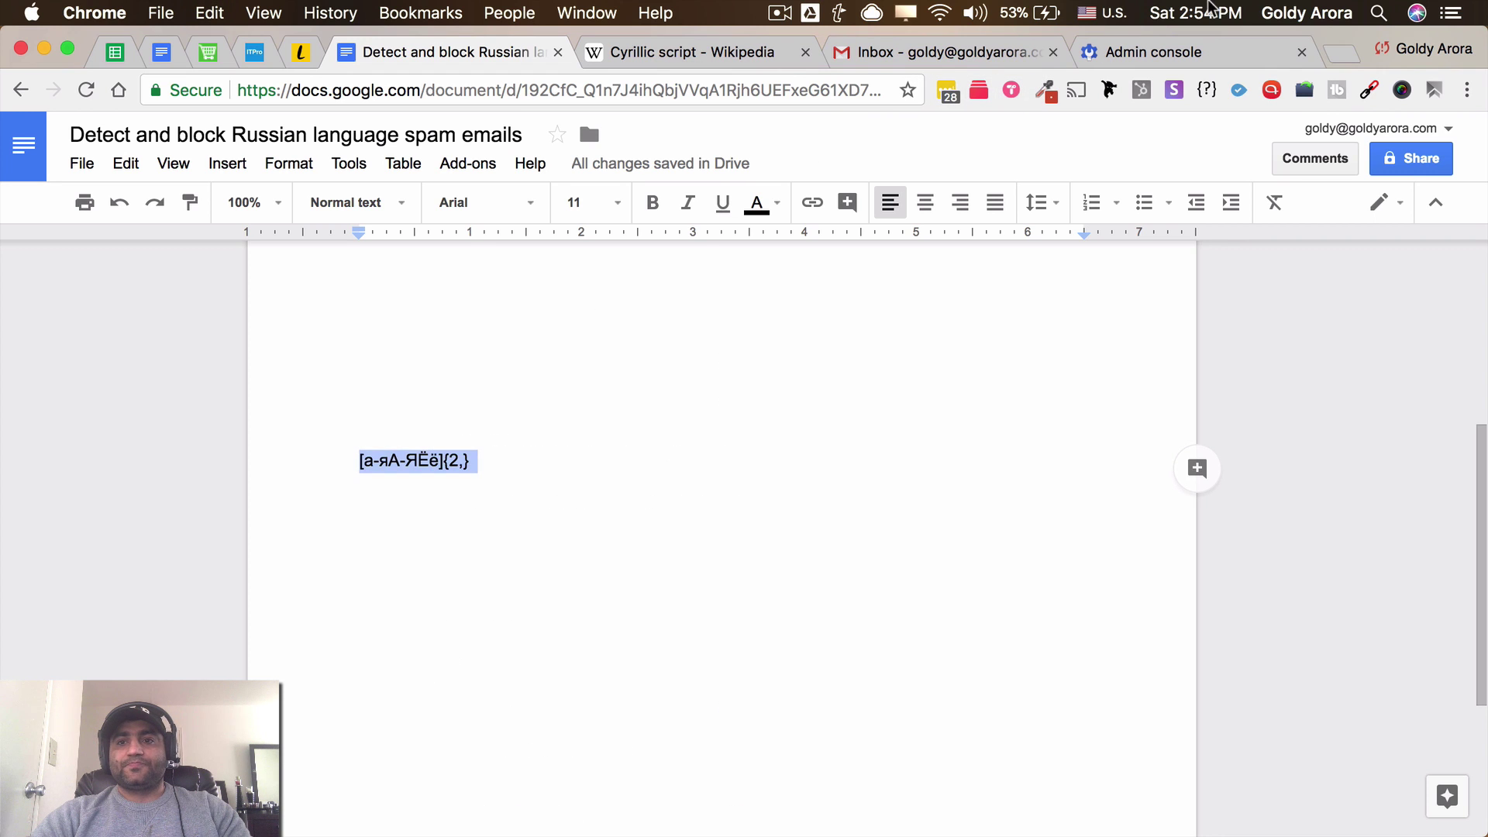
click(1193, 53)
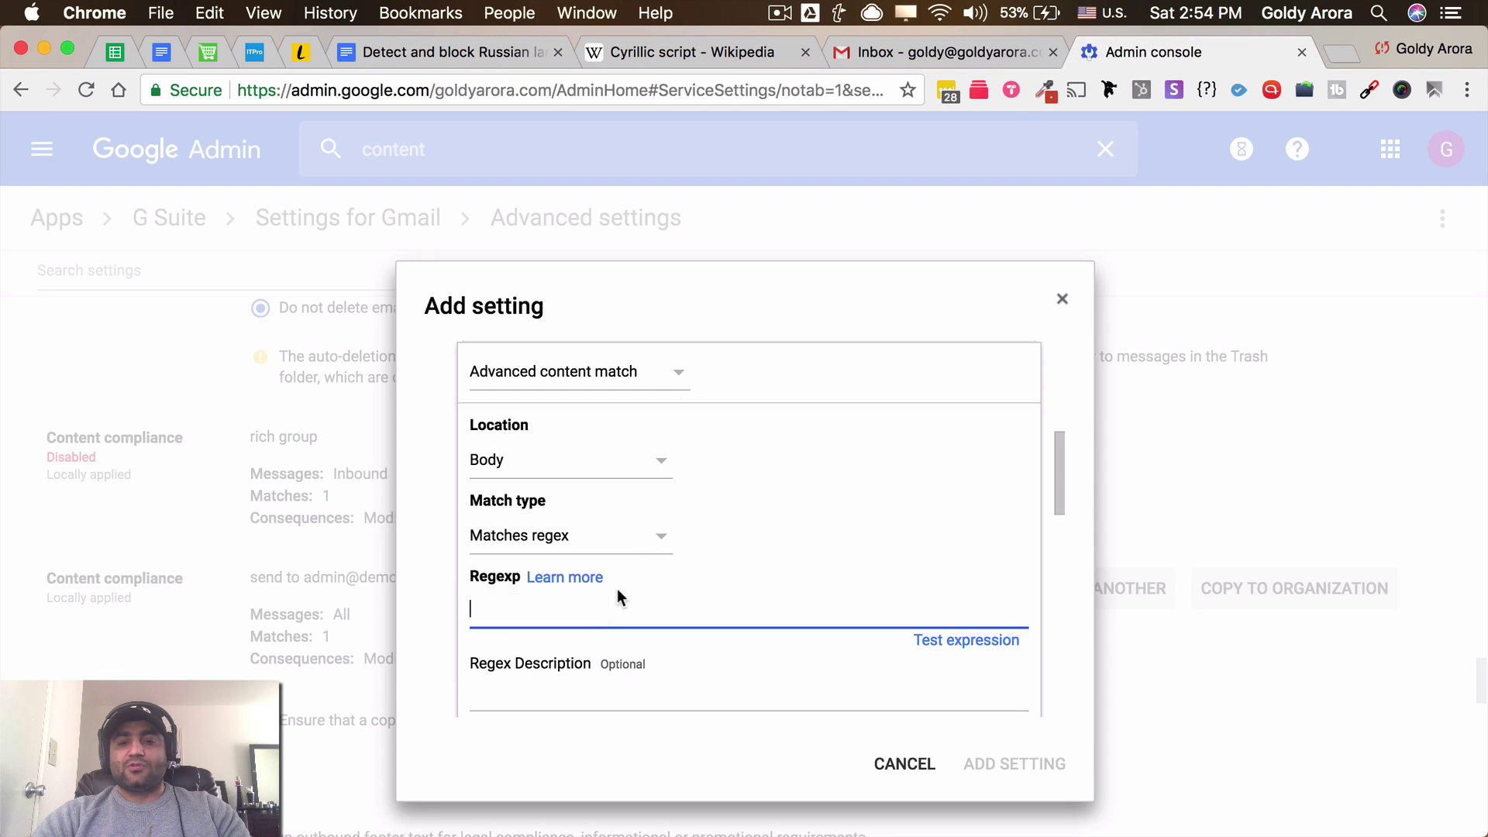
key(super+v)
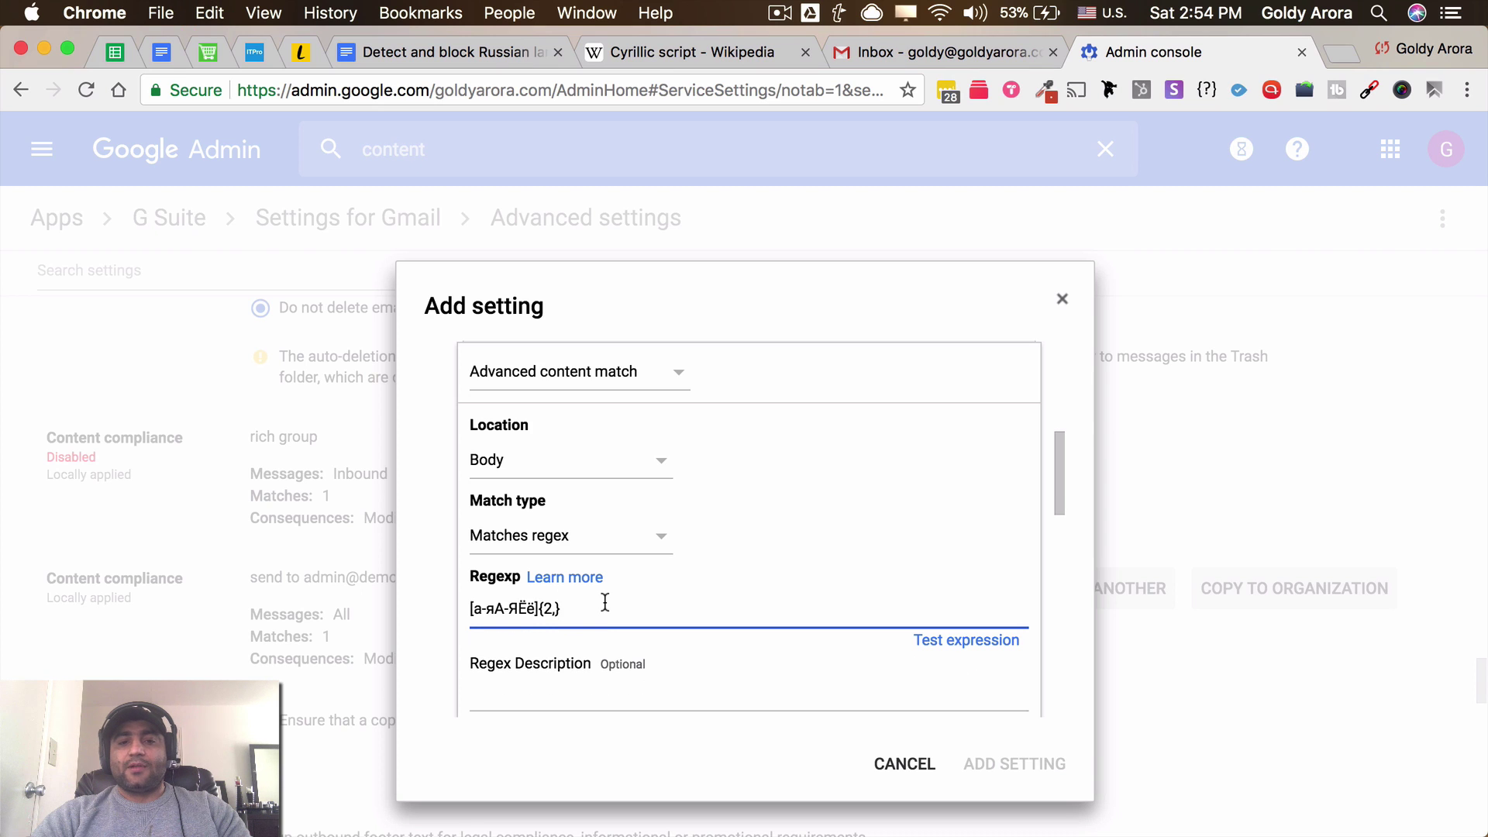
click(933, 641)
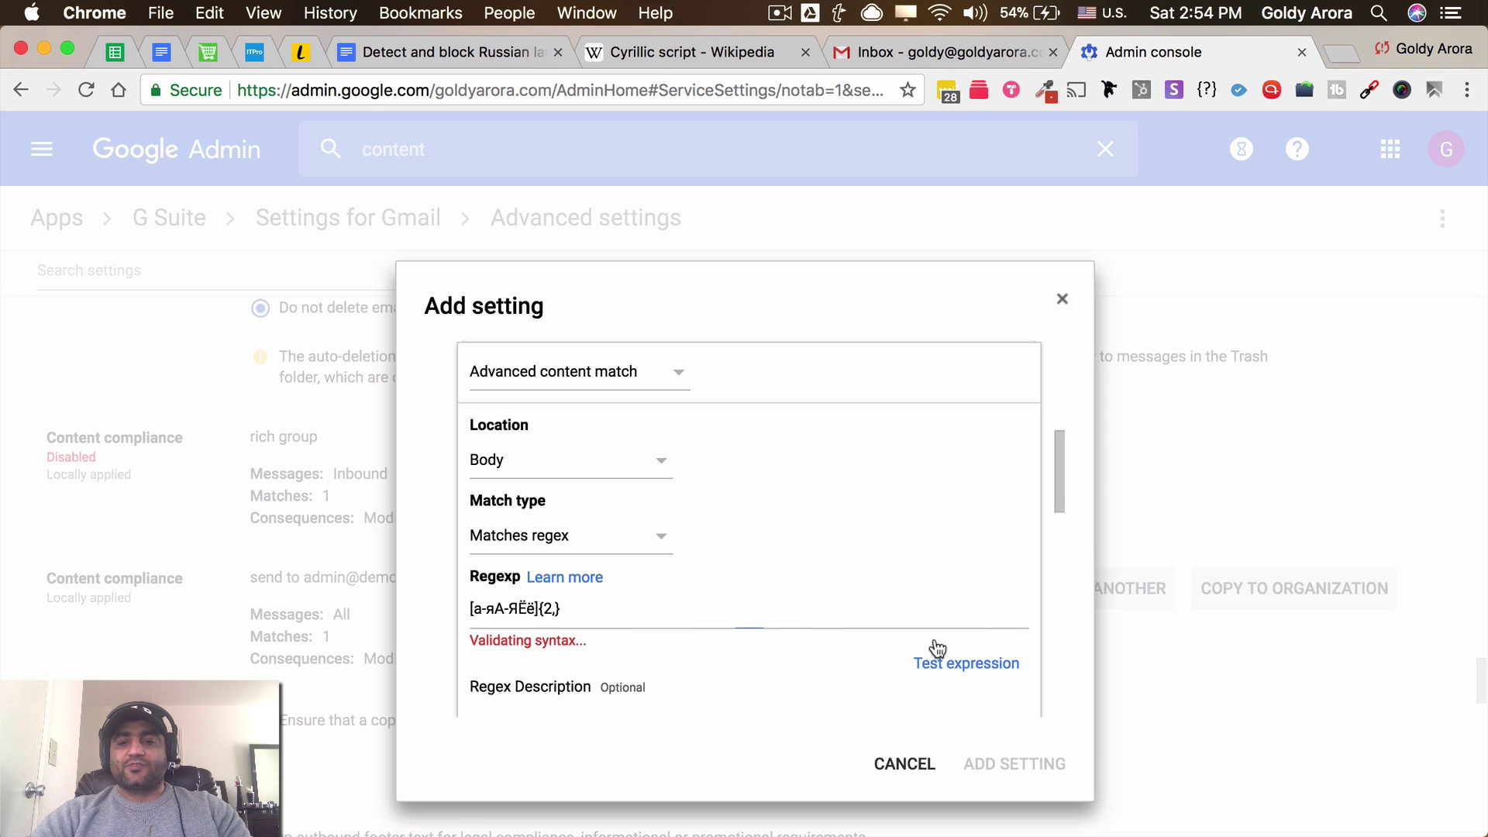
Select the Russian spam message text in the Docs note for testing
click(448, 55)
scroll(349, 412, up, 5)
click(354, 431)
drag(354, 431, 674, 571)
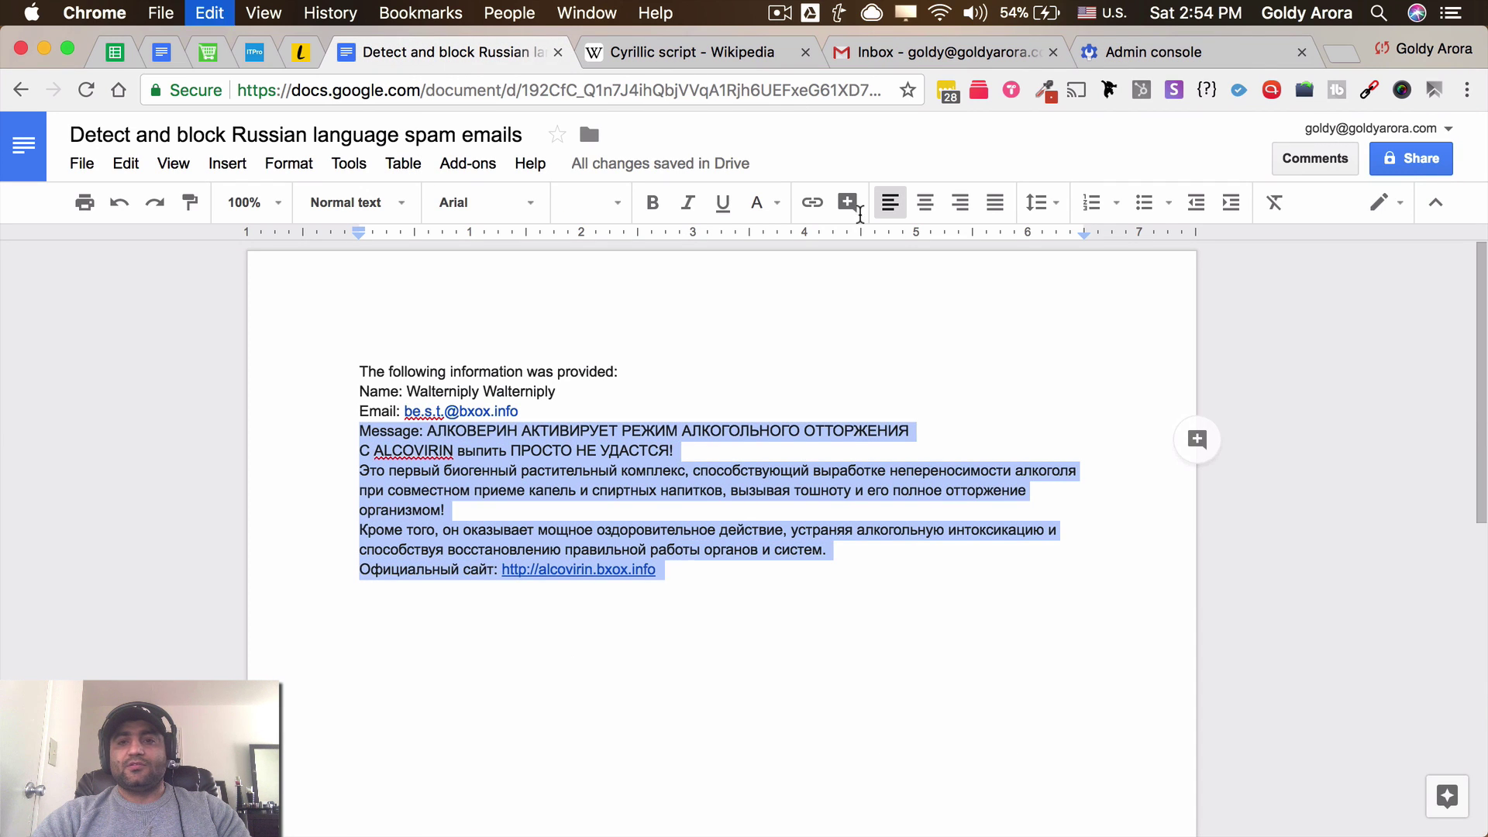
click(1103, 59)
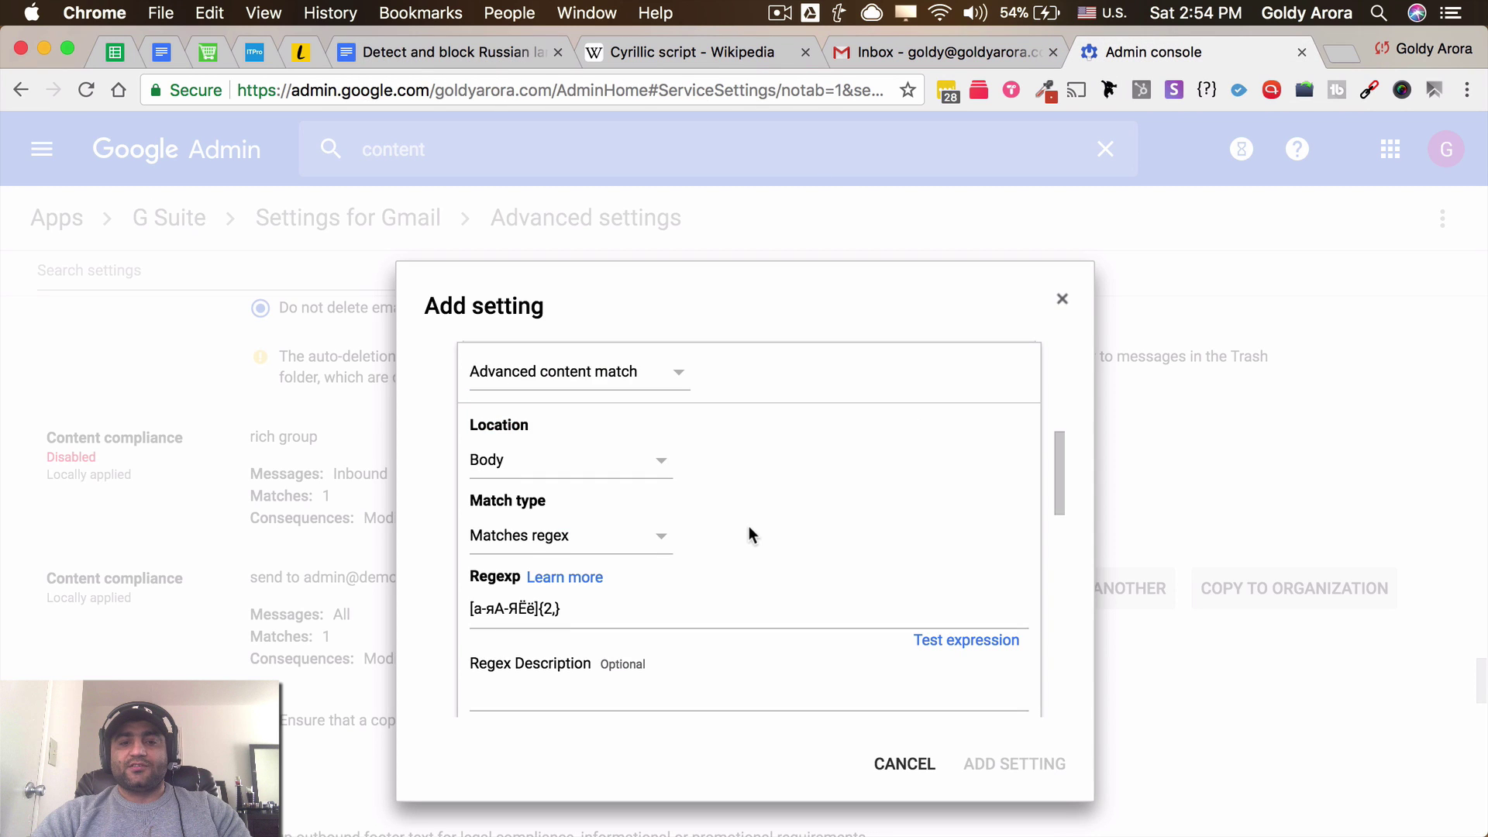
Test the regex by pasting the Russian spam text as sample data, getting a Match
scroll(748, 535, down, 2)
scroll(667, 648, down, 2)
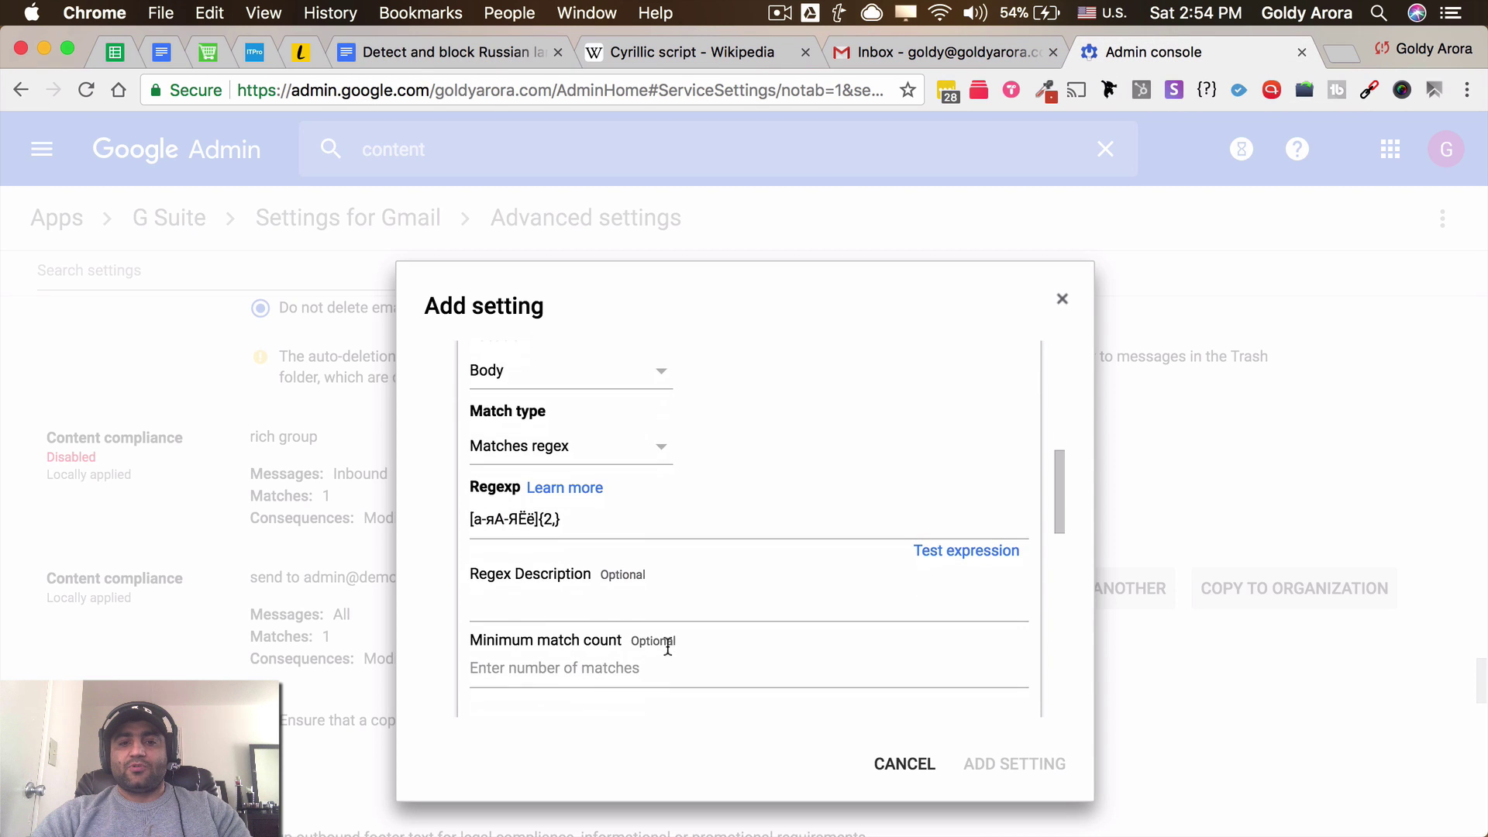
click(934, 551)
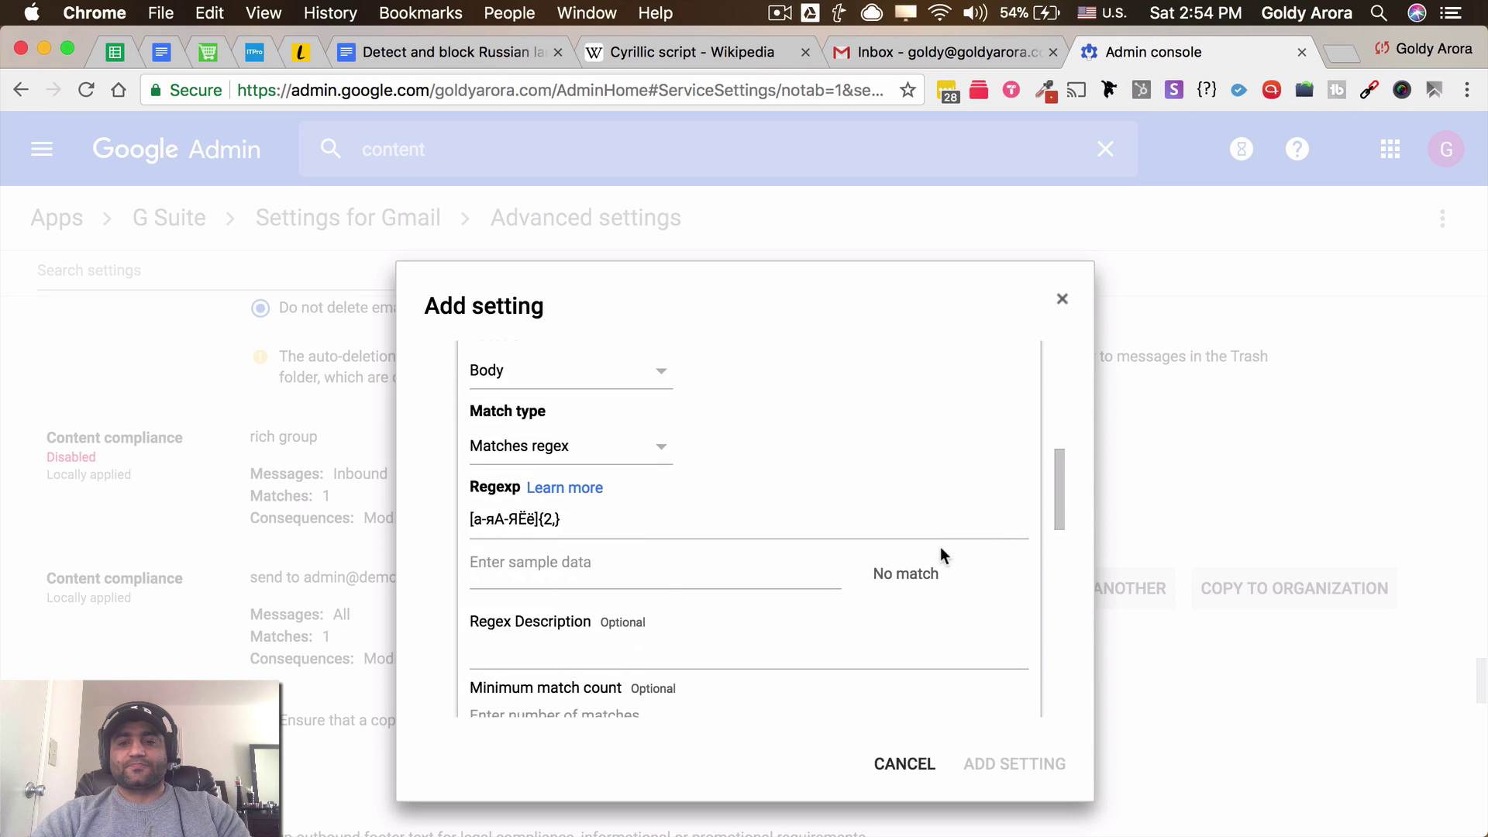
click(587, 591)
key(super+v)
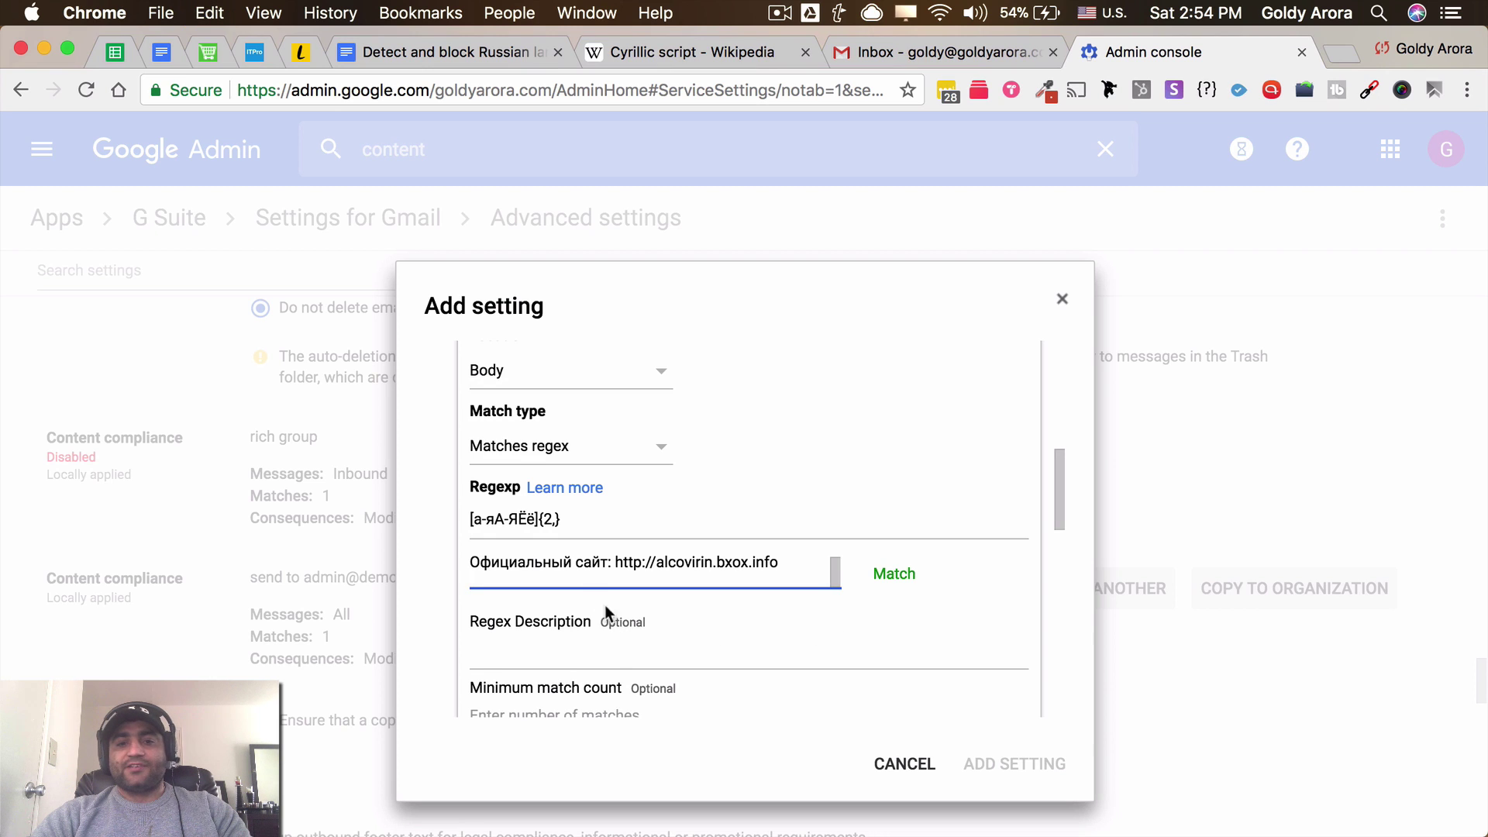
Trim the sample text chunk by chunk, then clear it entirely so the test shows No match
scroll(571, 578, down, 3)
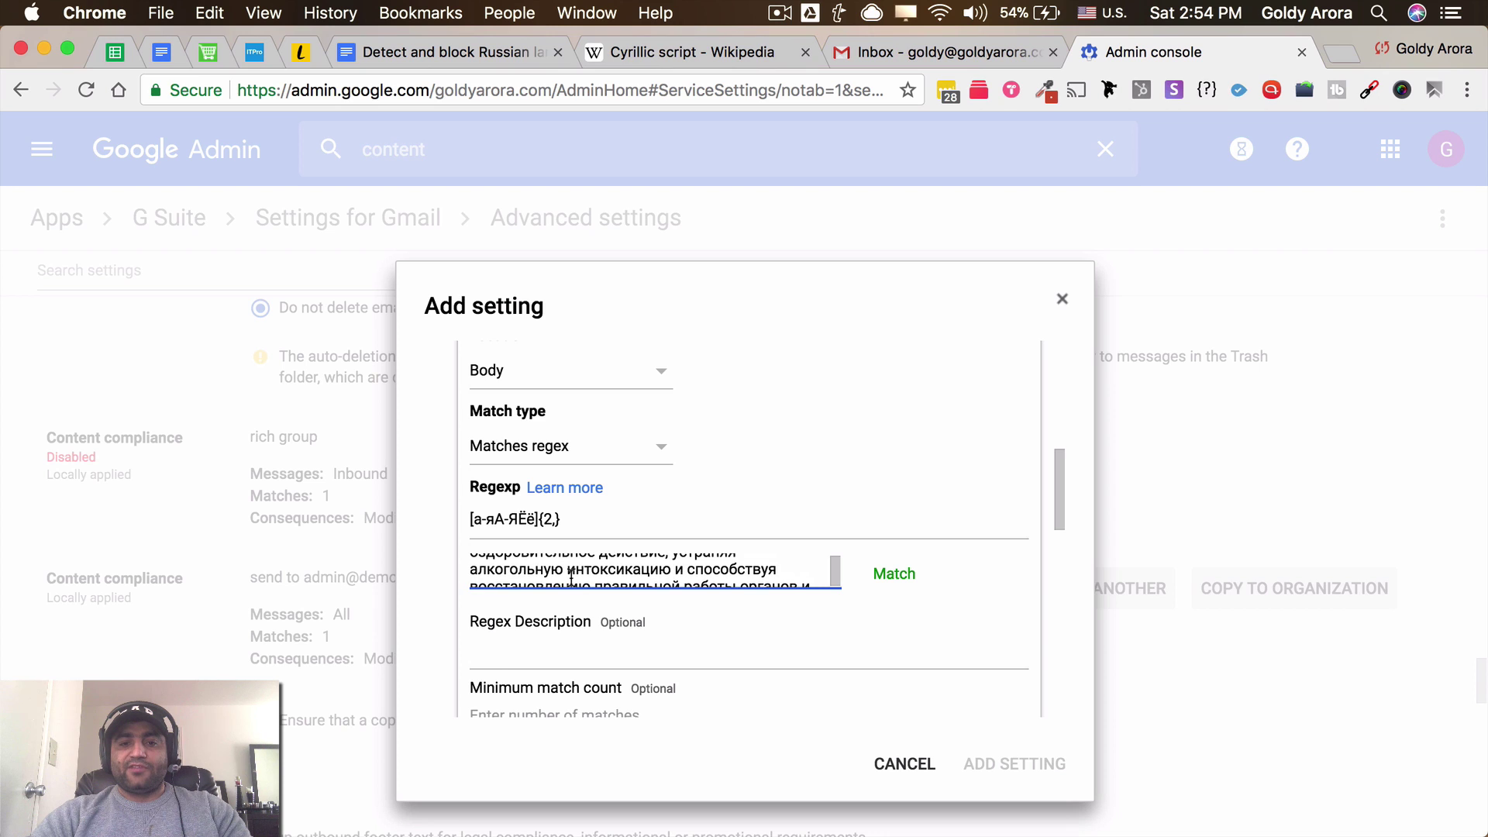
click(566, 575)
key(shift+super+Down)
key(BackSpace)
drag(600, 573, 612, 632)
key(BackSpace)
key(BackSpace)
drag(527, 564, 616, 617)
key(BackSpace)
drag(545, 556, 554, 596)
key(BackSpace)
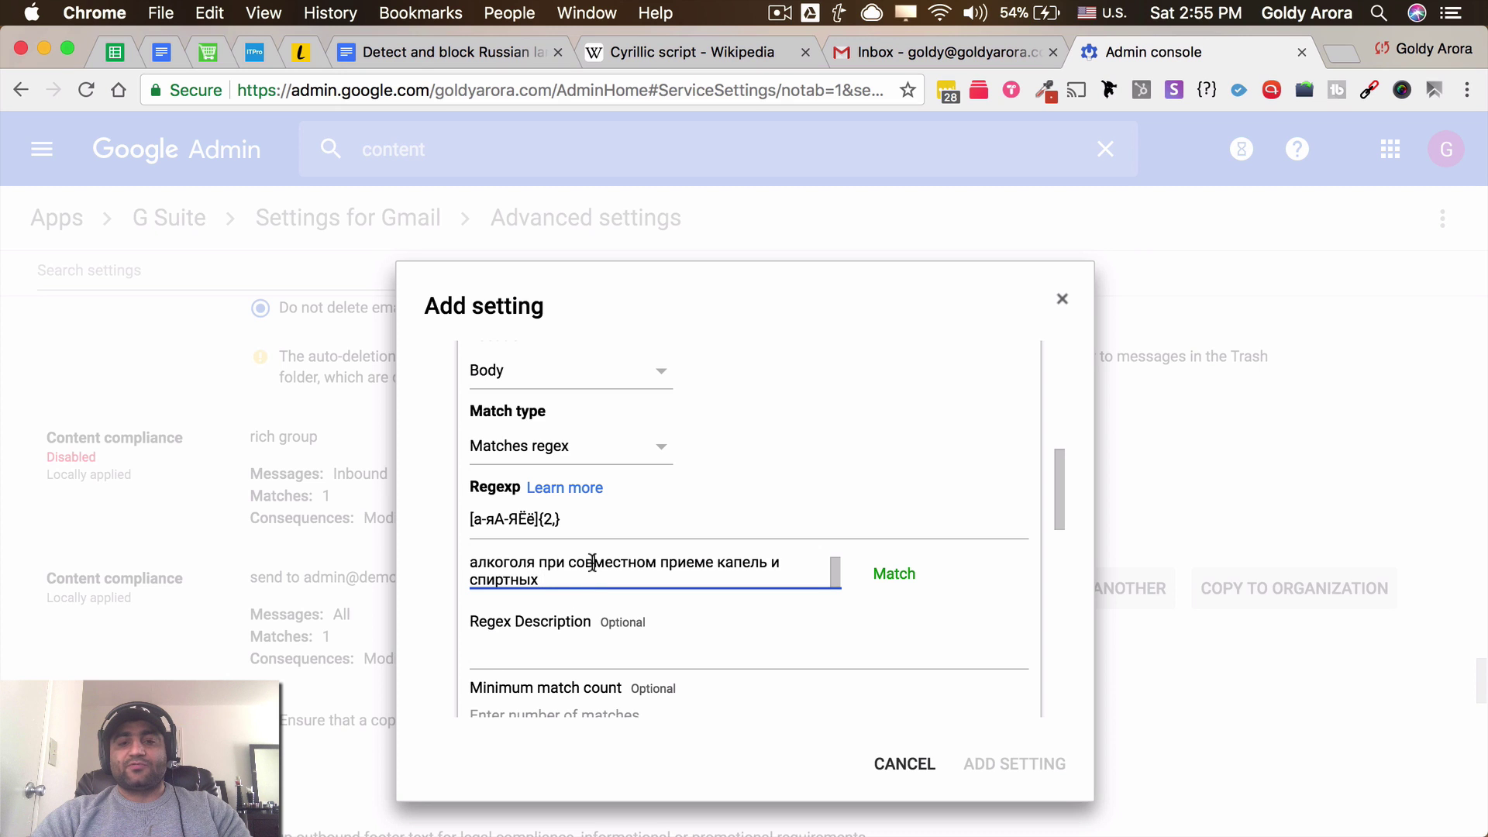
key(super+a)
key(BackSpace)
scroll(734, 625, down, 1)
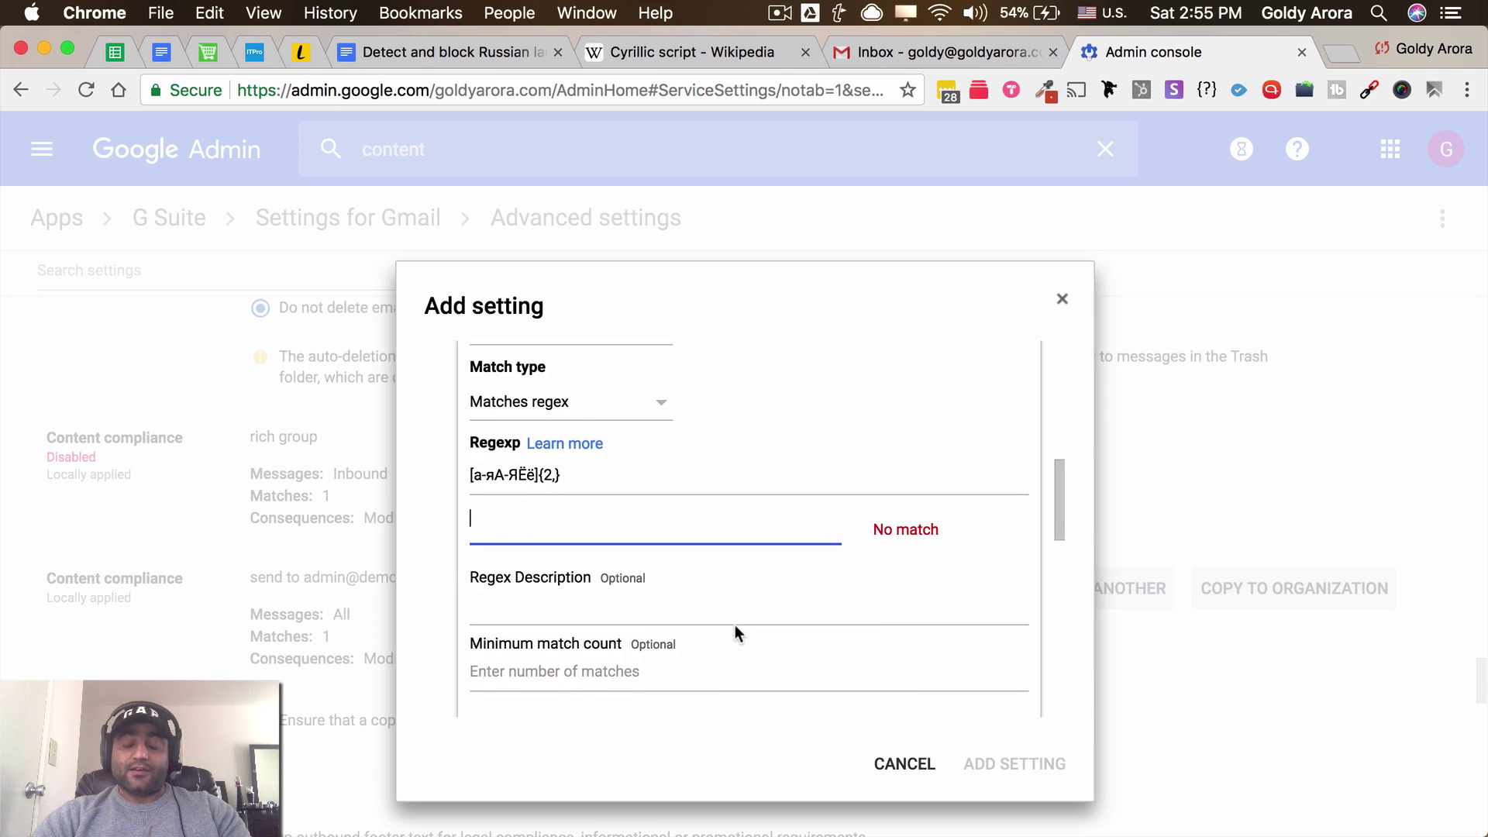
scroll(735, 625, down, 2)
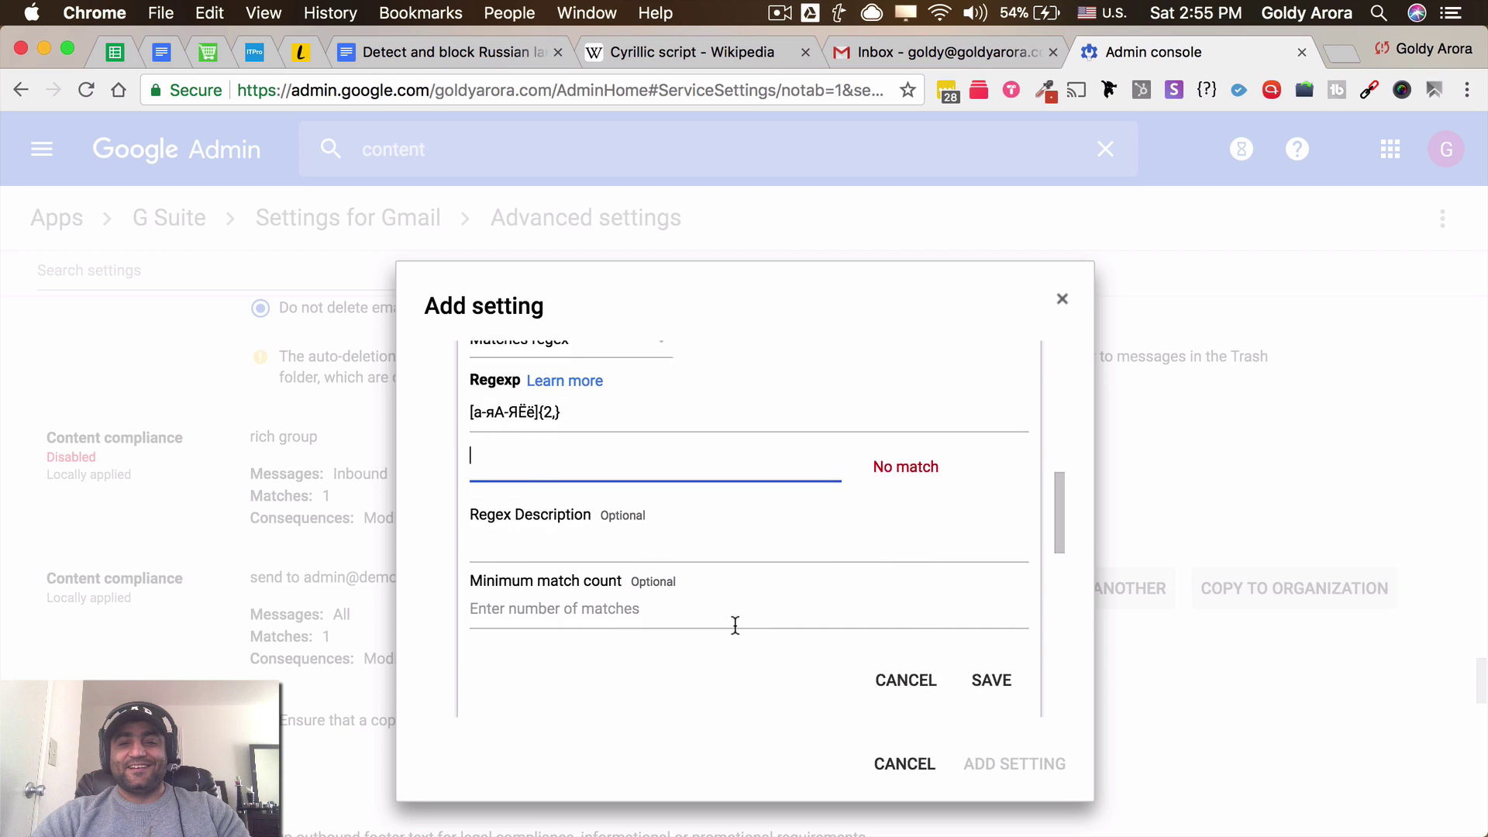
scroll(735, 624, down, 3)
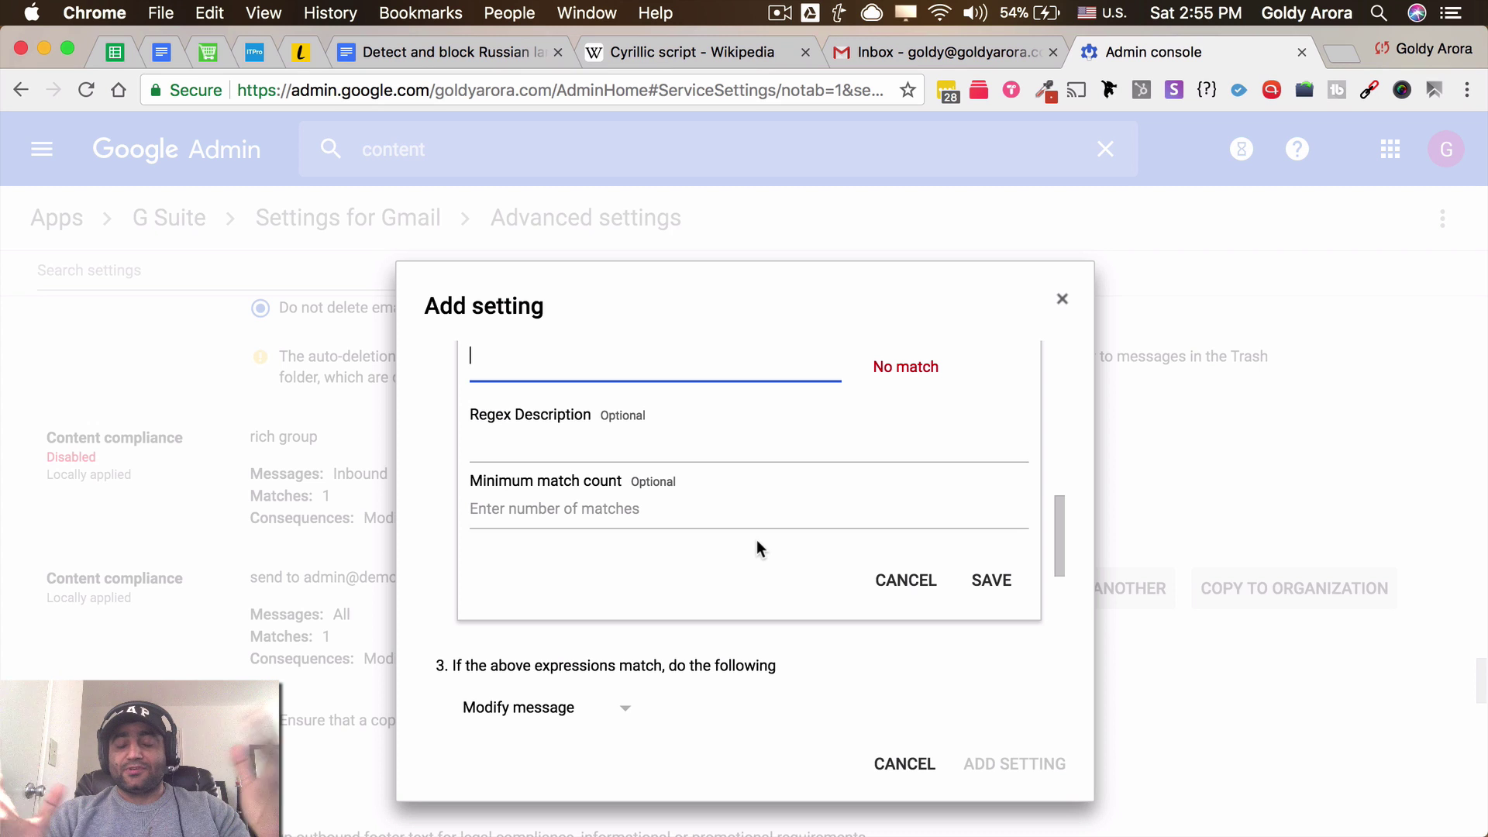
Save the regex expression and keep Modify message as the action for matches
click(988, 585)
scroll(813, 512, up, 3)
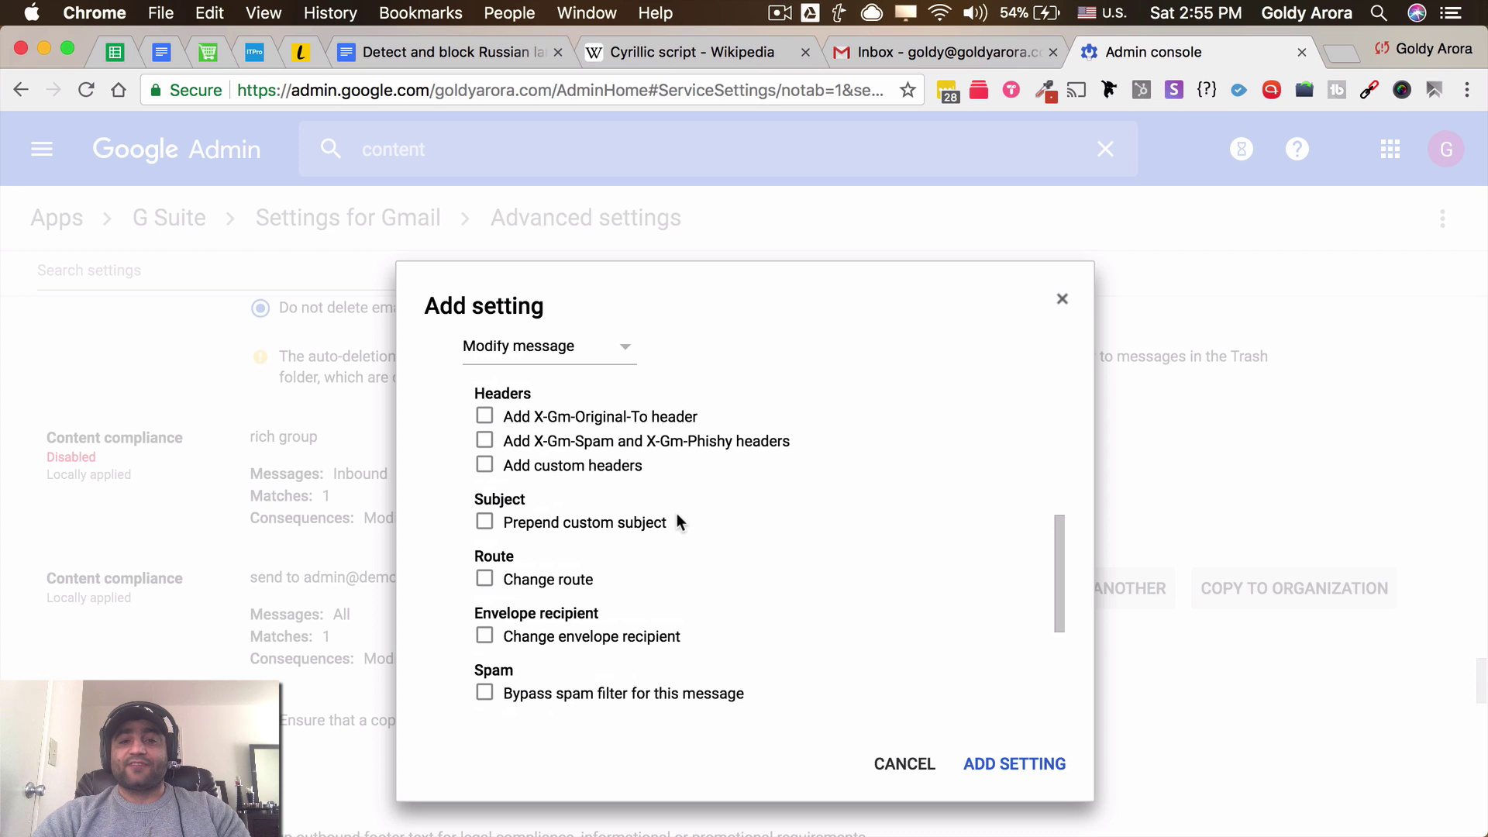
click(607, 353)
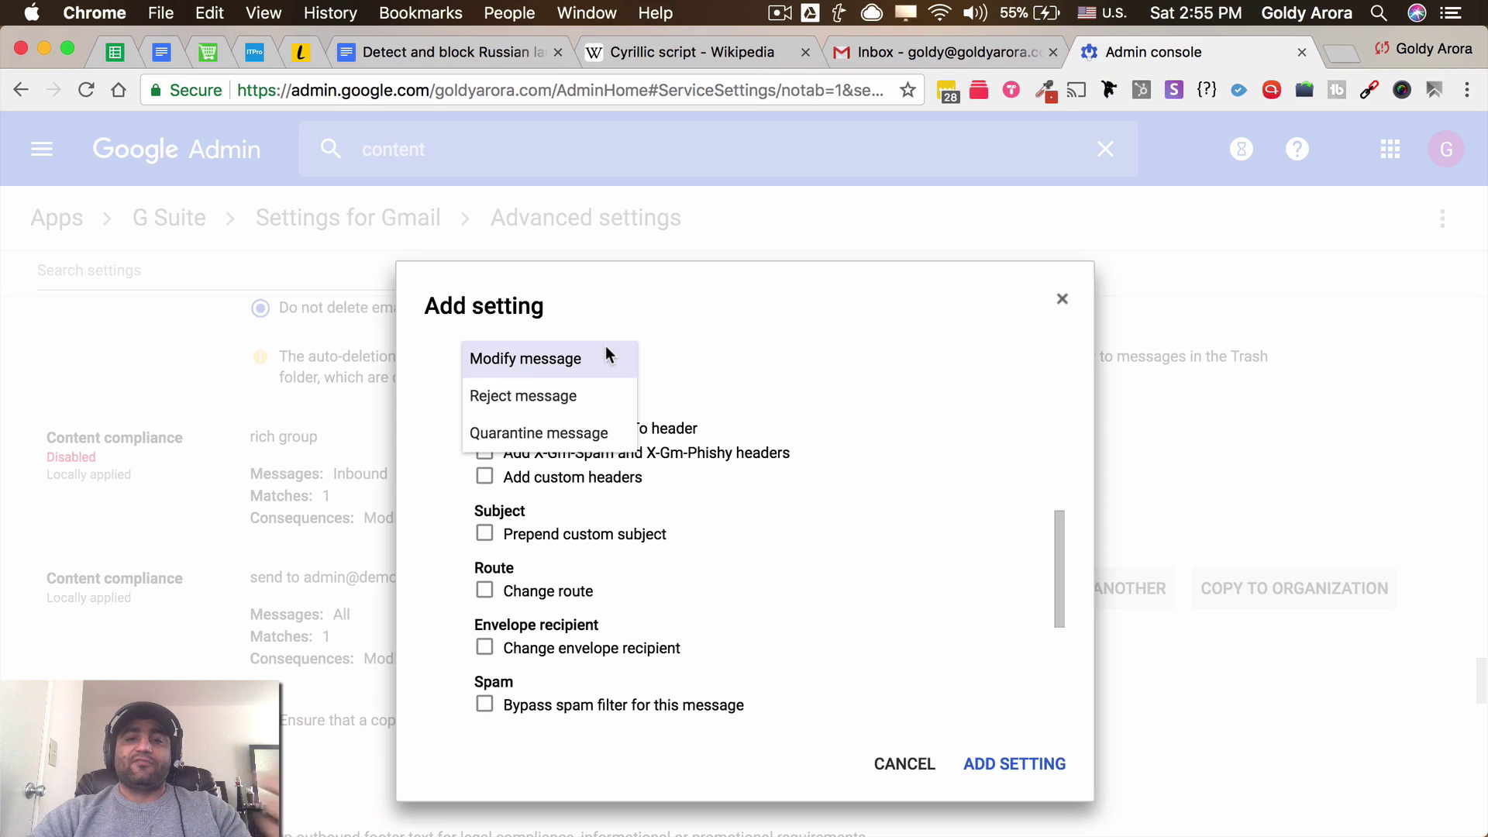
click(606, 346)
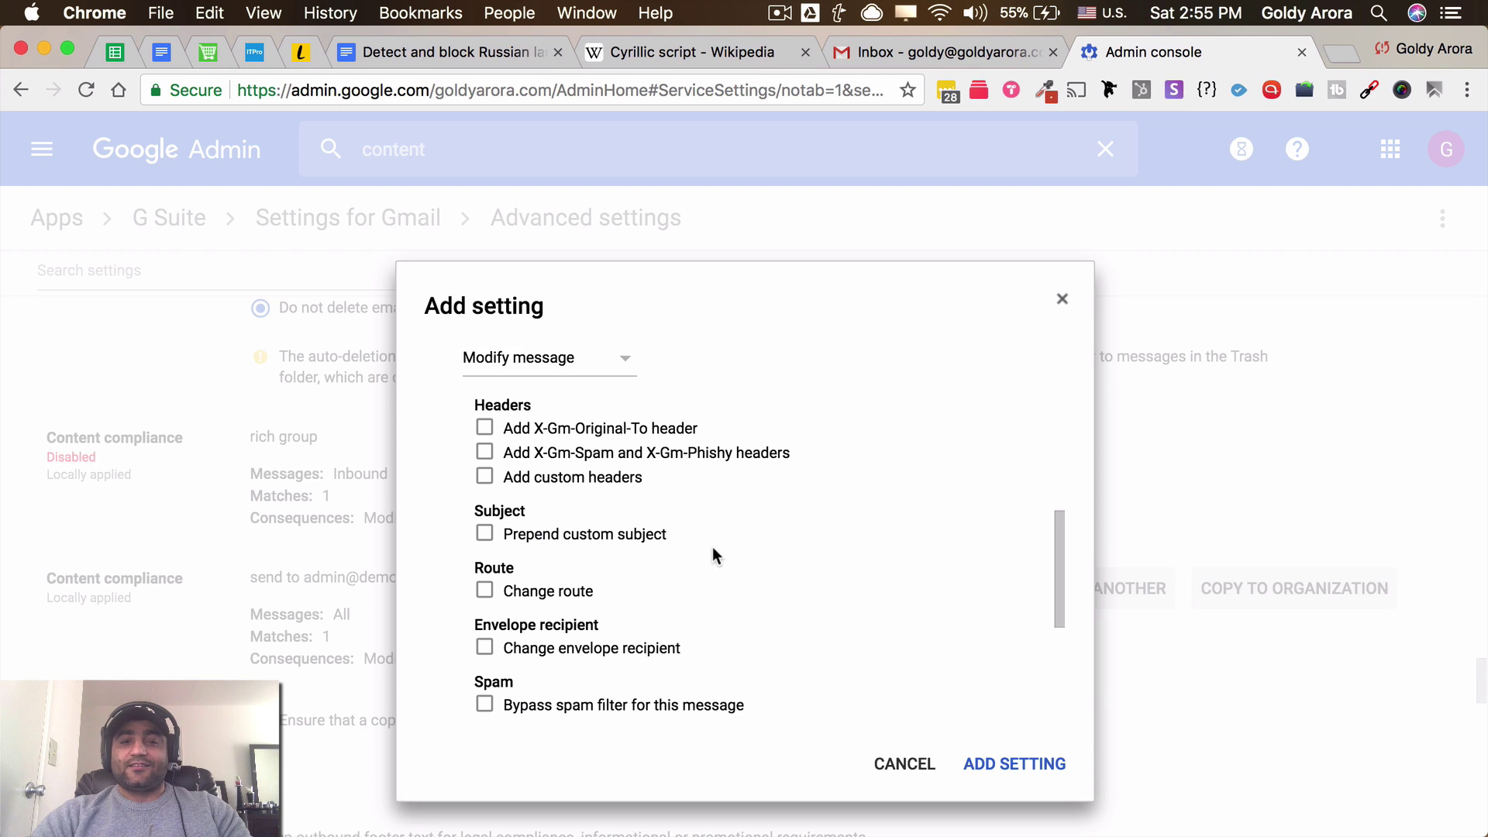
Turn on Prepend custom subject with the prefix [Russian Language Emails]
scroll(713, 547, down, 1)
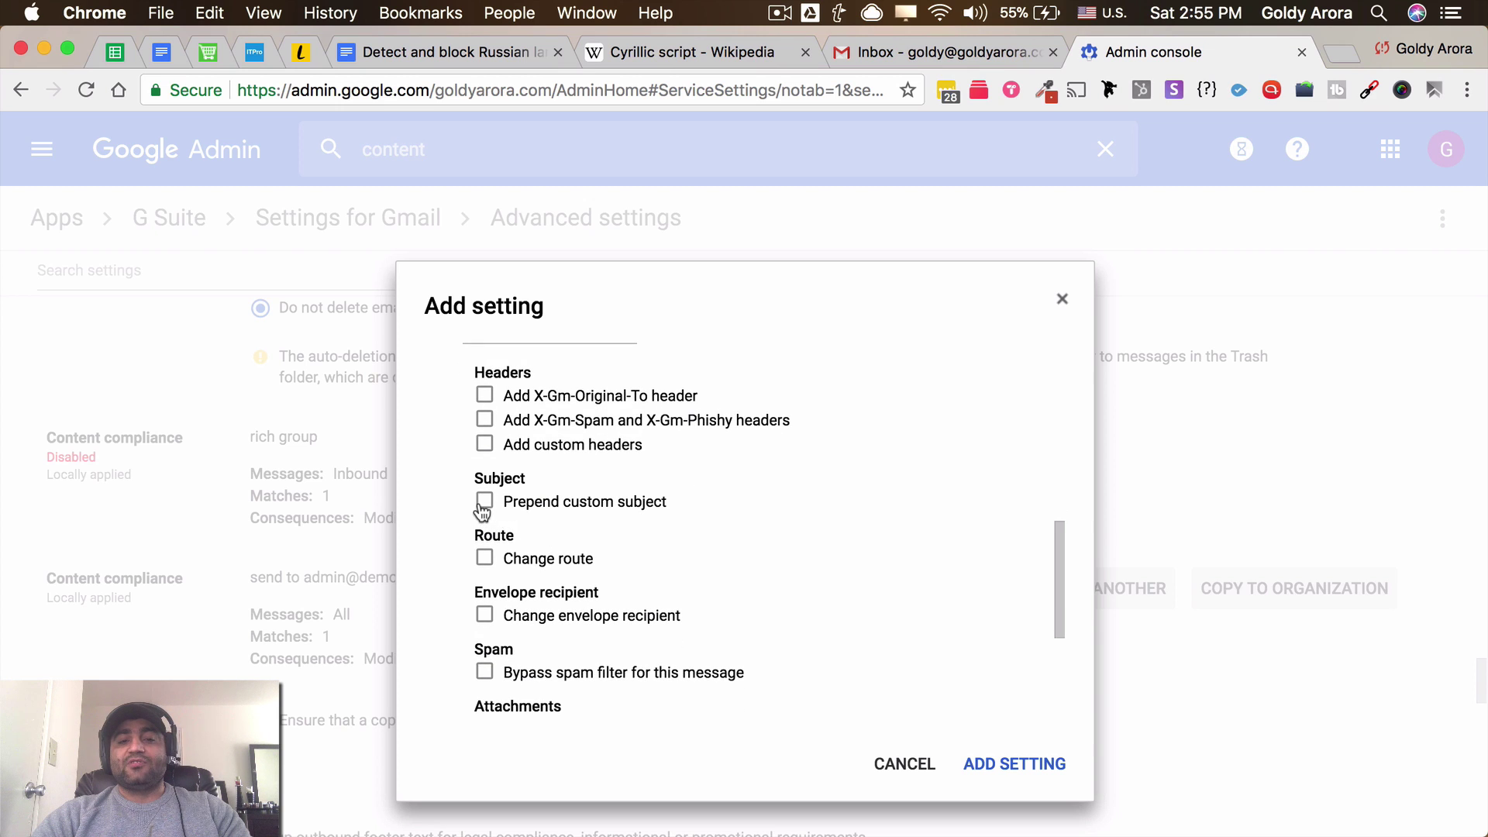
click(484, 502)
click(597, 551)
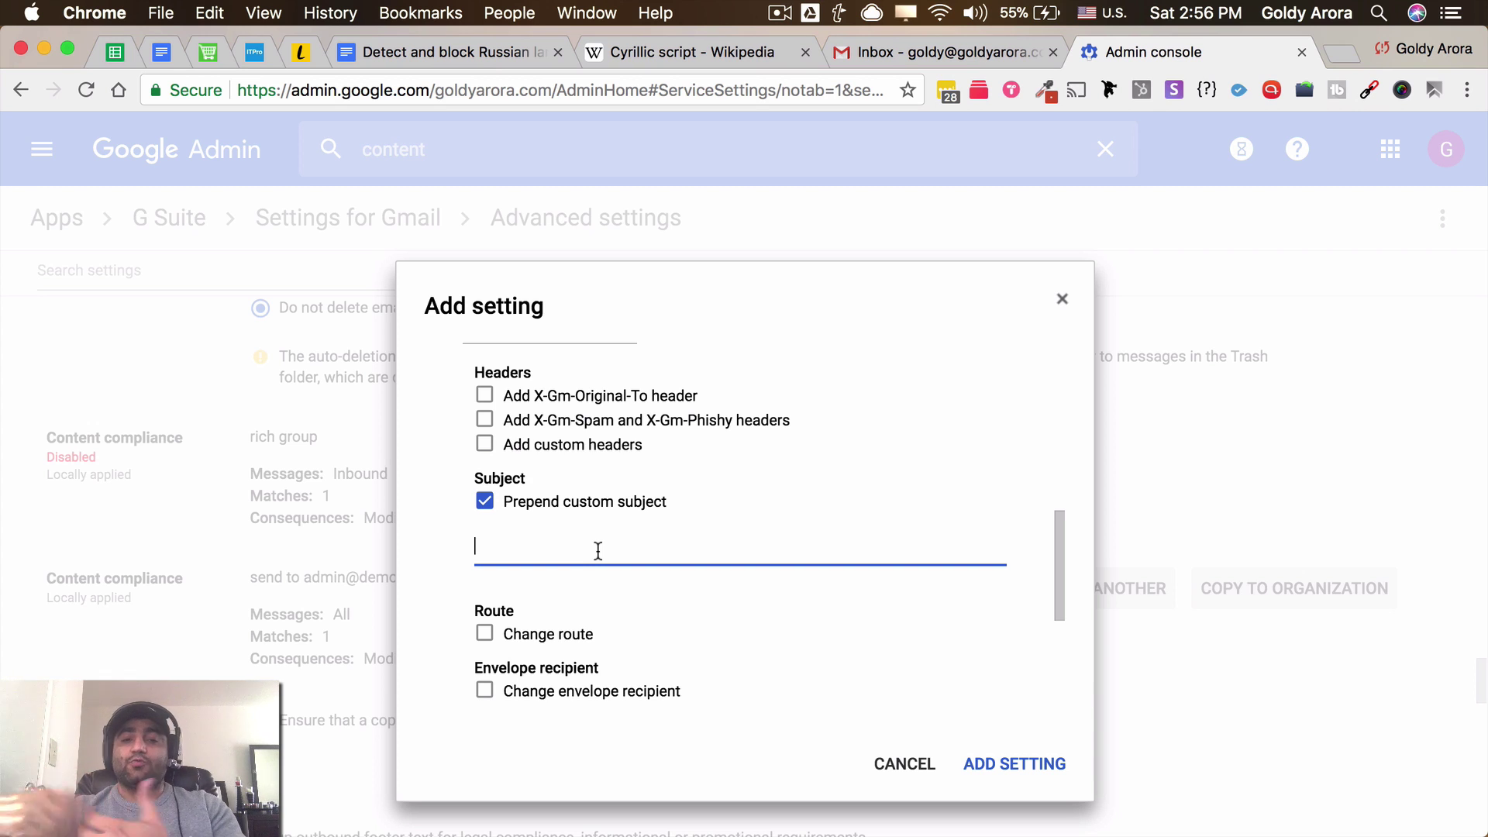
text([Rus)
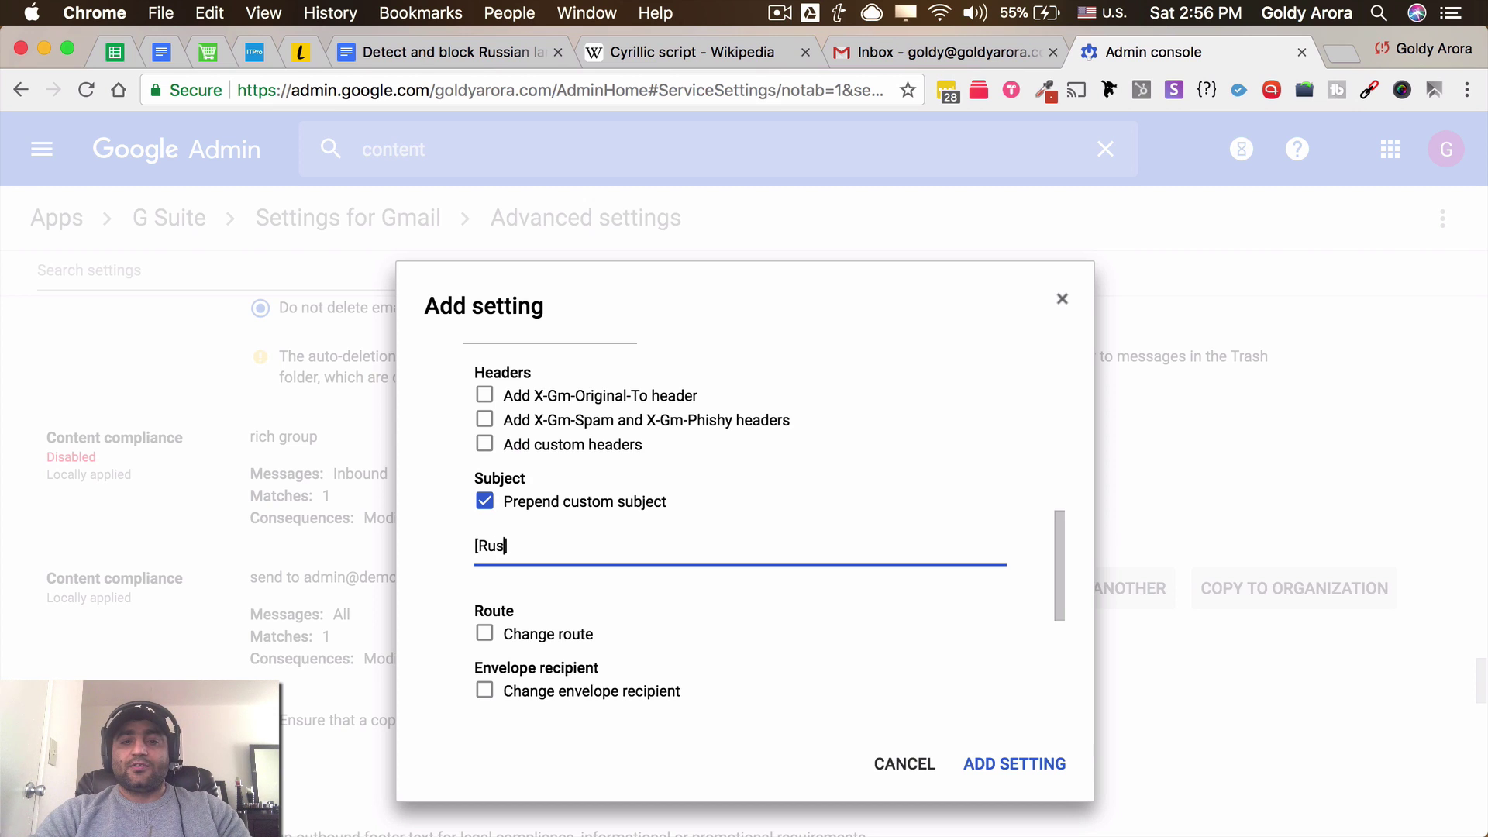
text(sian Language Emails)
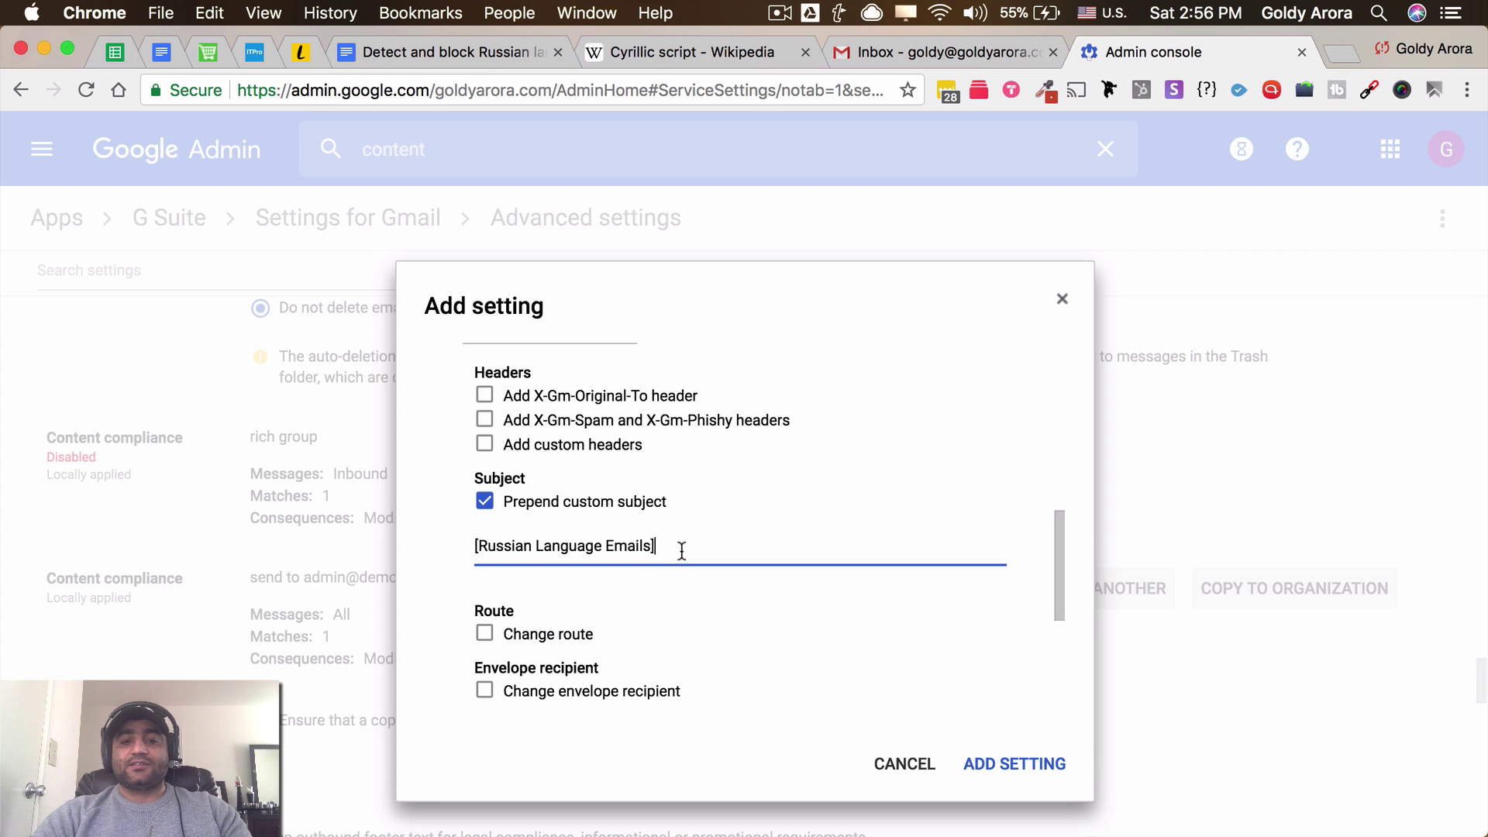
Add the Detect Russian Emails setting and save the Gmail Advanced settings
scroll(687, 582, down, 1)
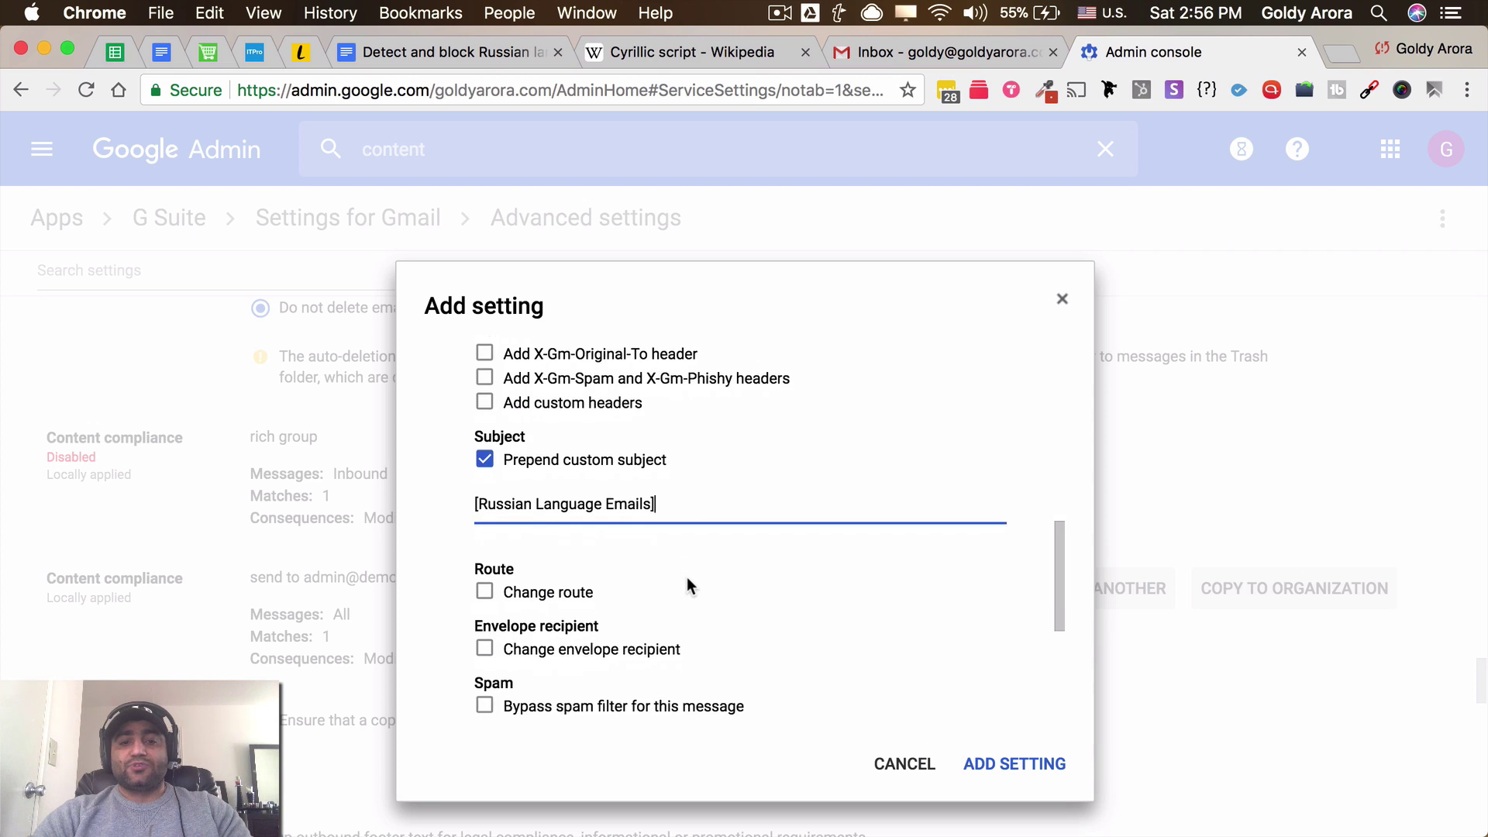
scroll(687, 583, down, 5)
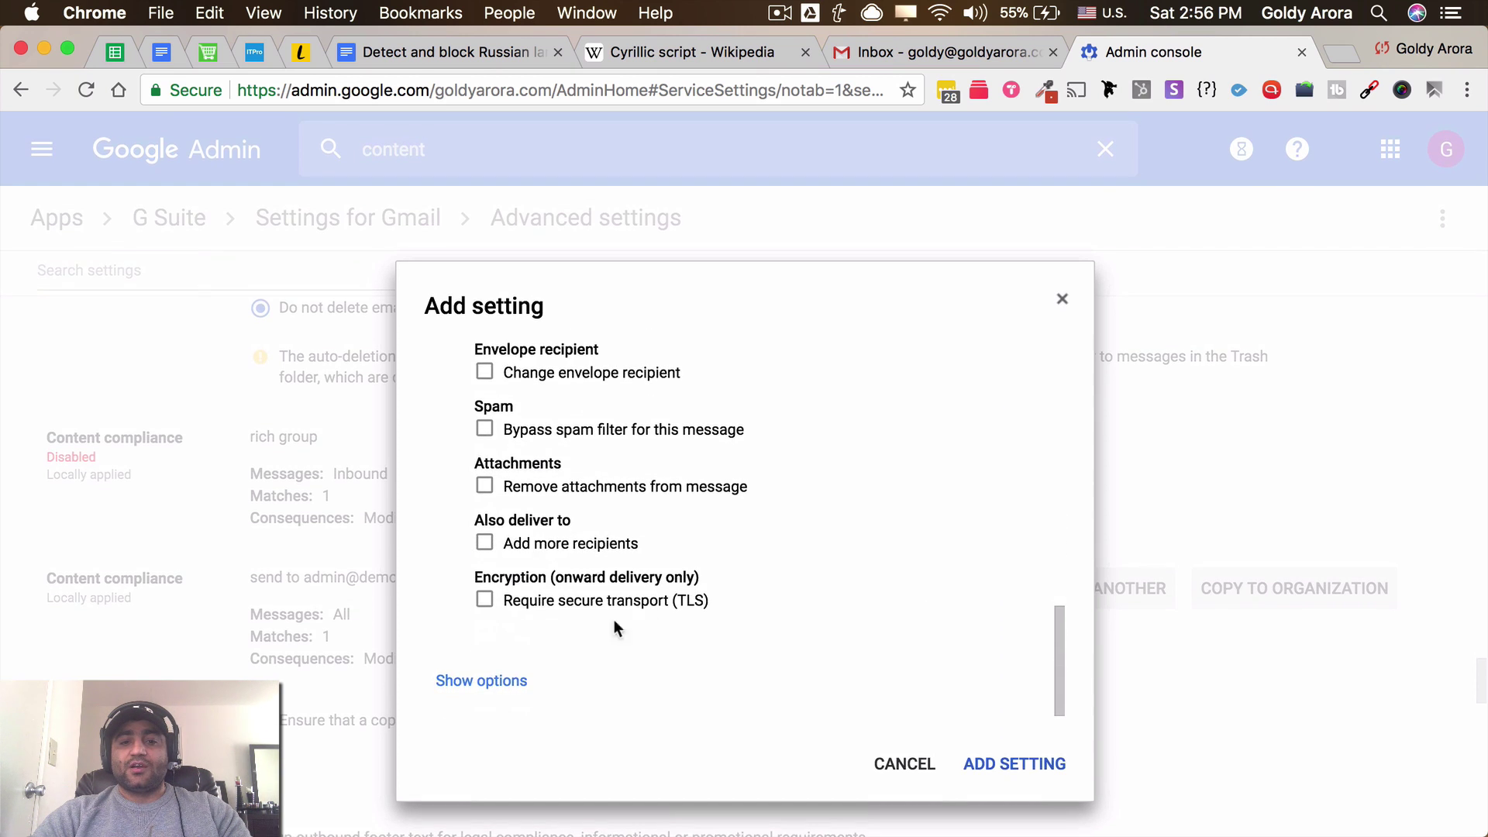
click(517, 683)
scroll(777, 574, down, 3)
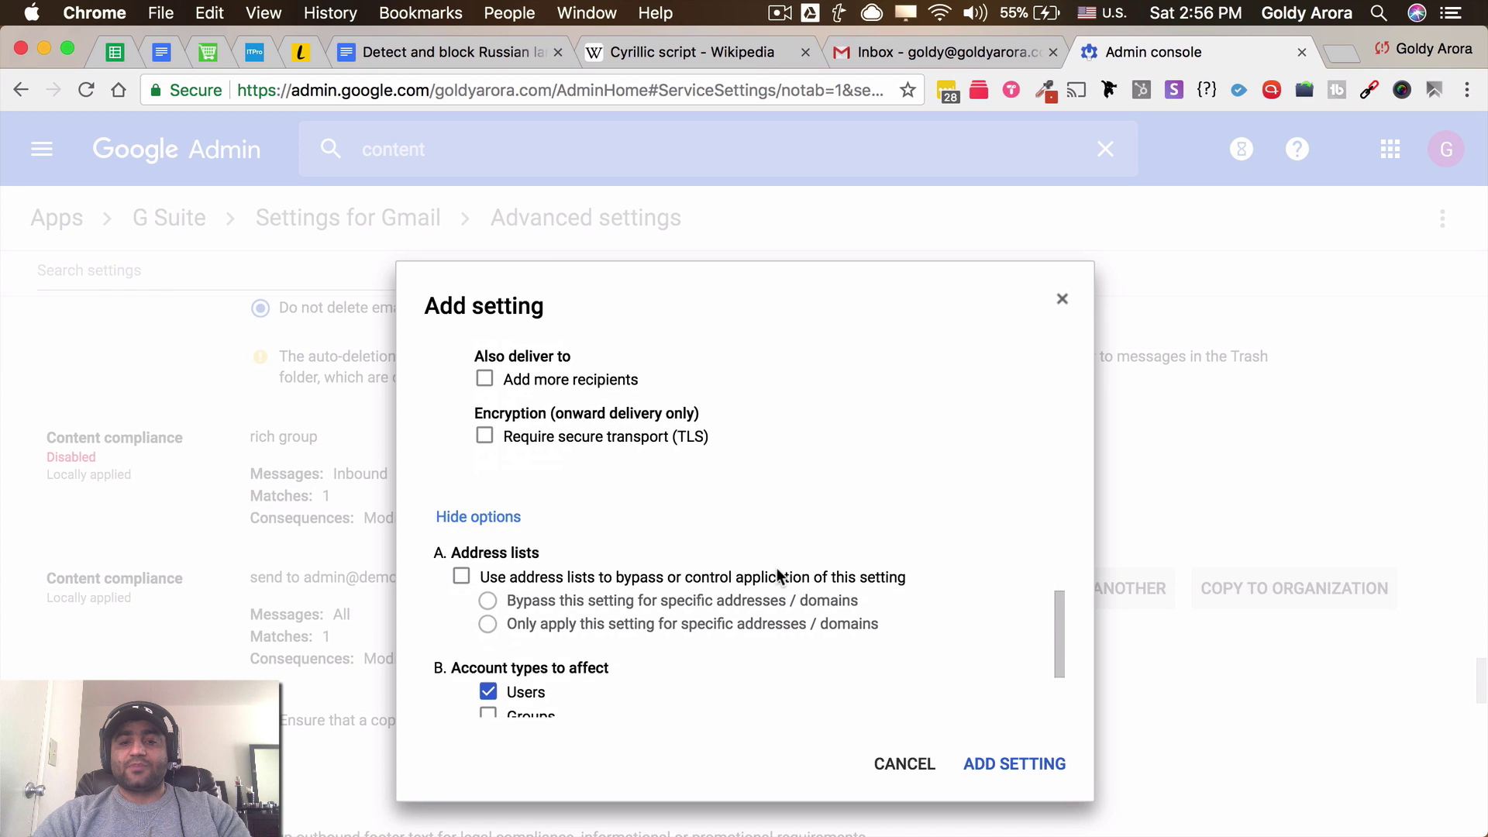
scroll(778, 575, down, 2)
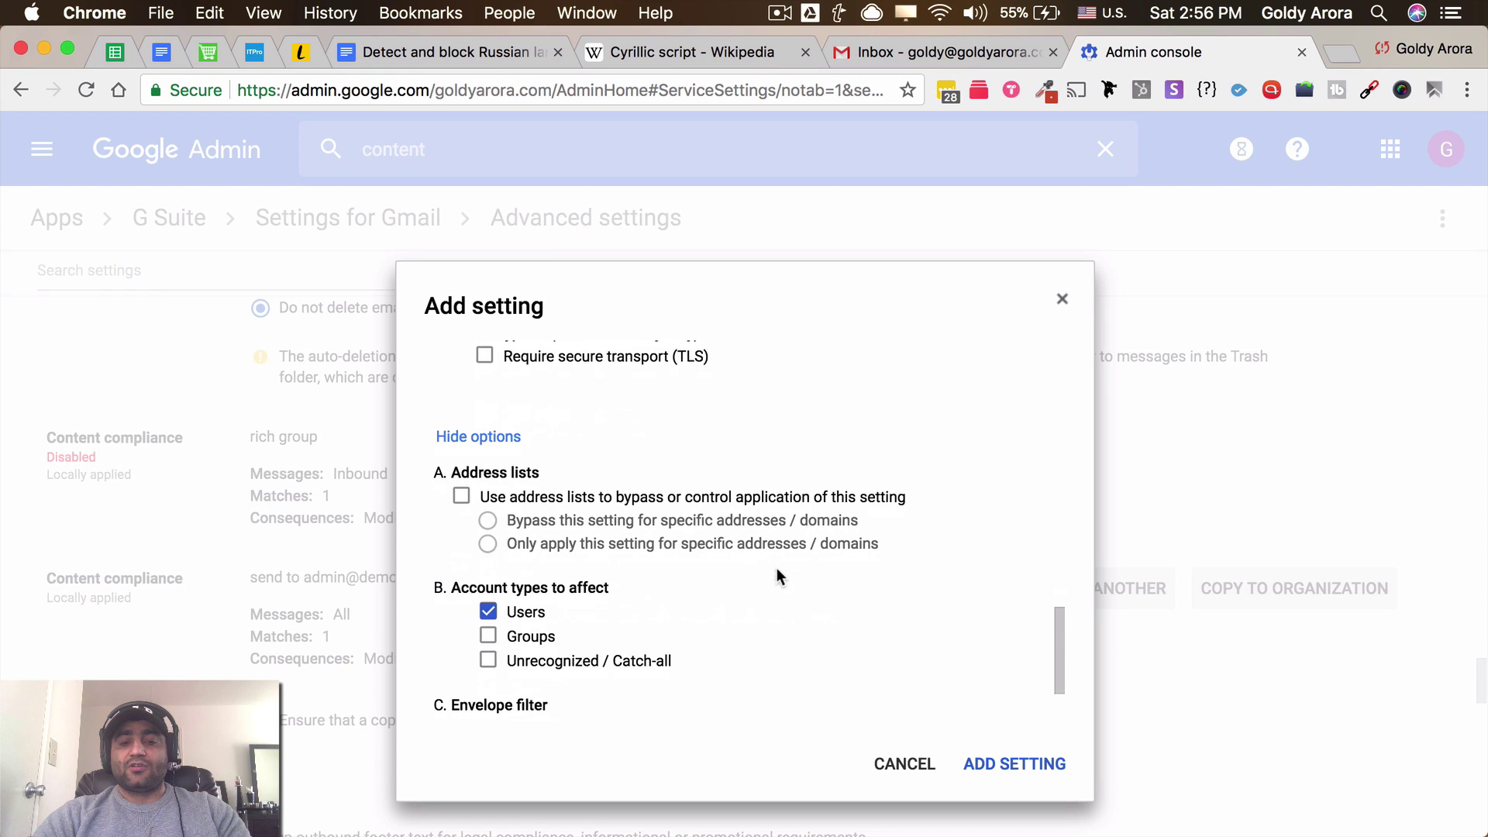
click(976, 758)
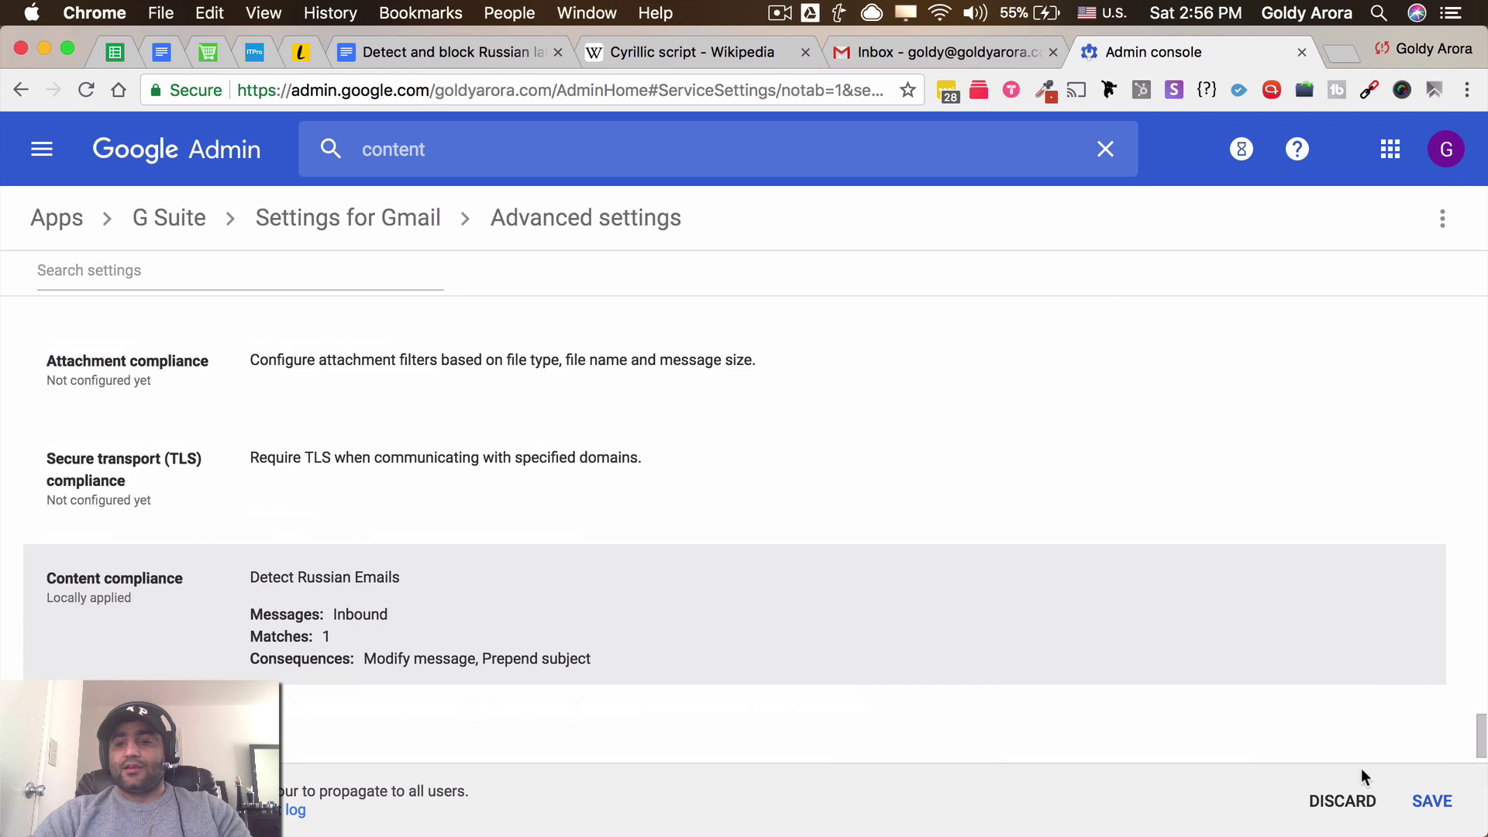
click(1429, 801)
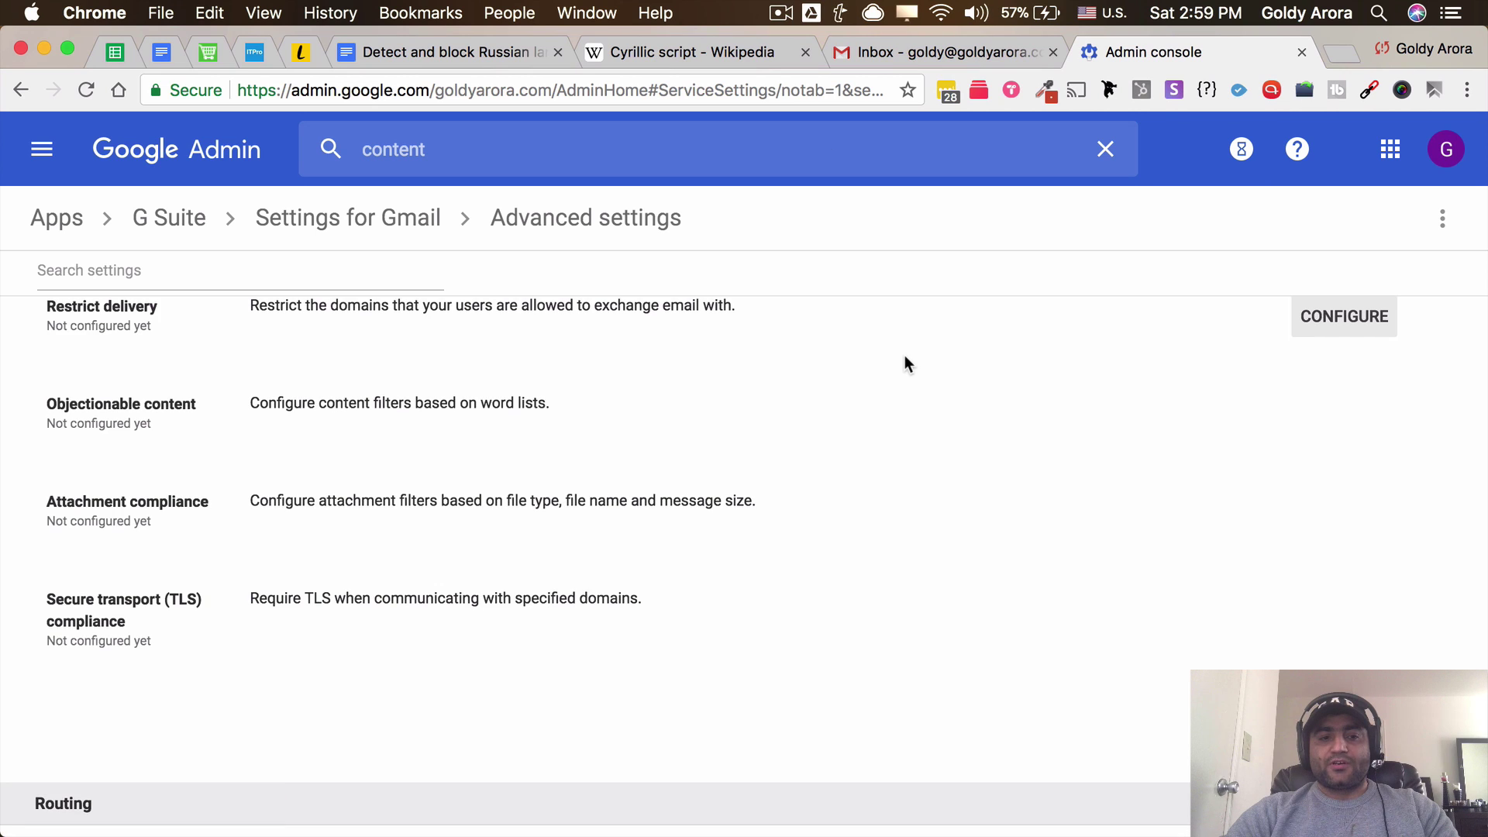
Copy the Russian spam message, from Message: through the official-site link, in the Docs note
click(476, 57)
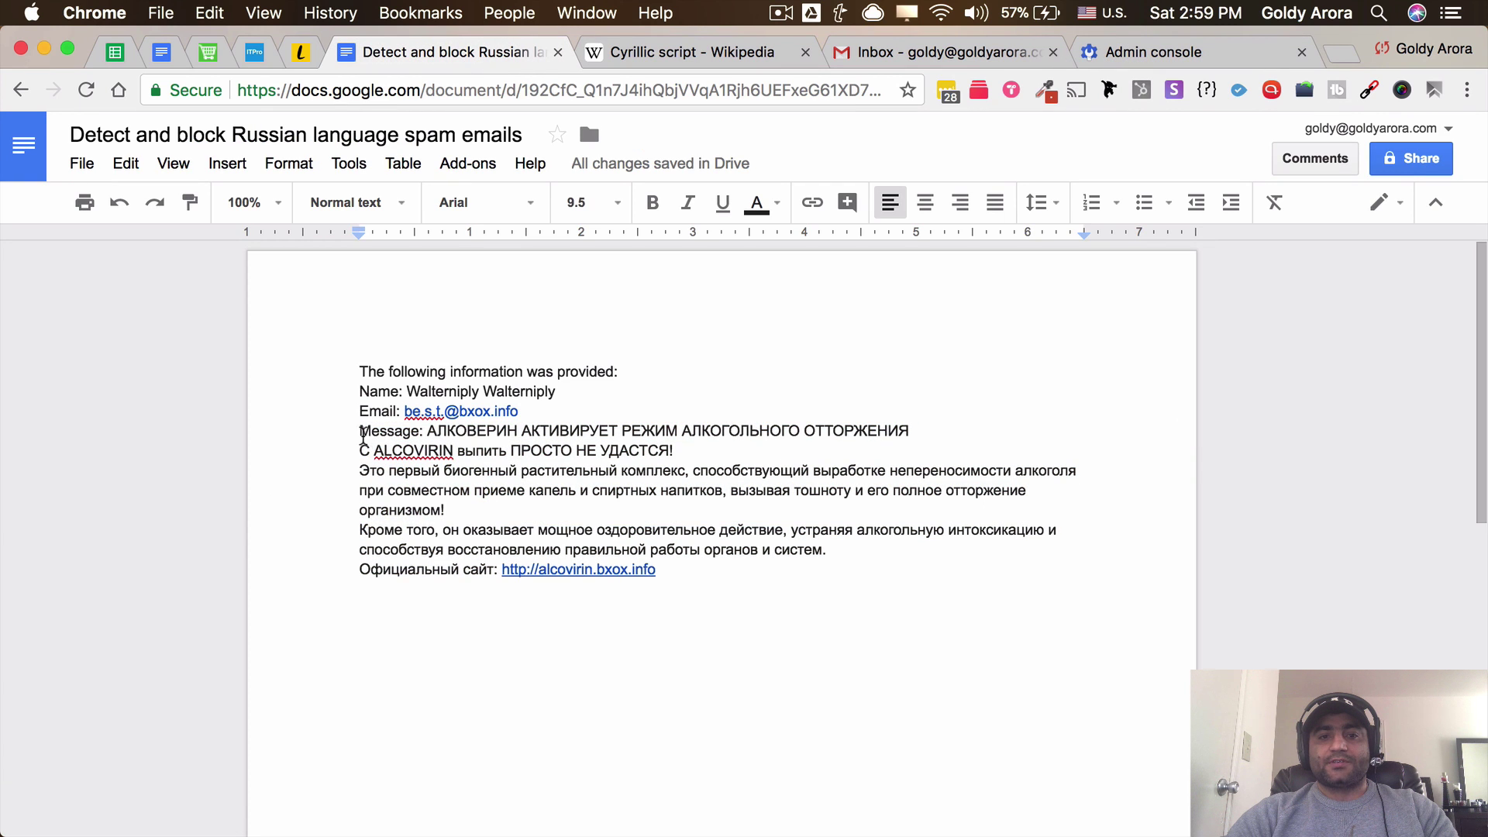
drag(359, 430, 664, 571)
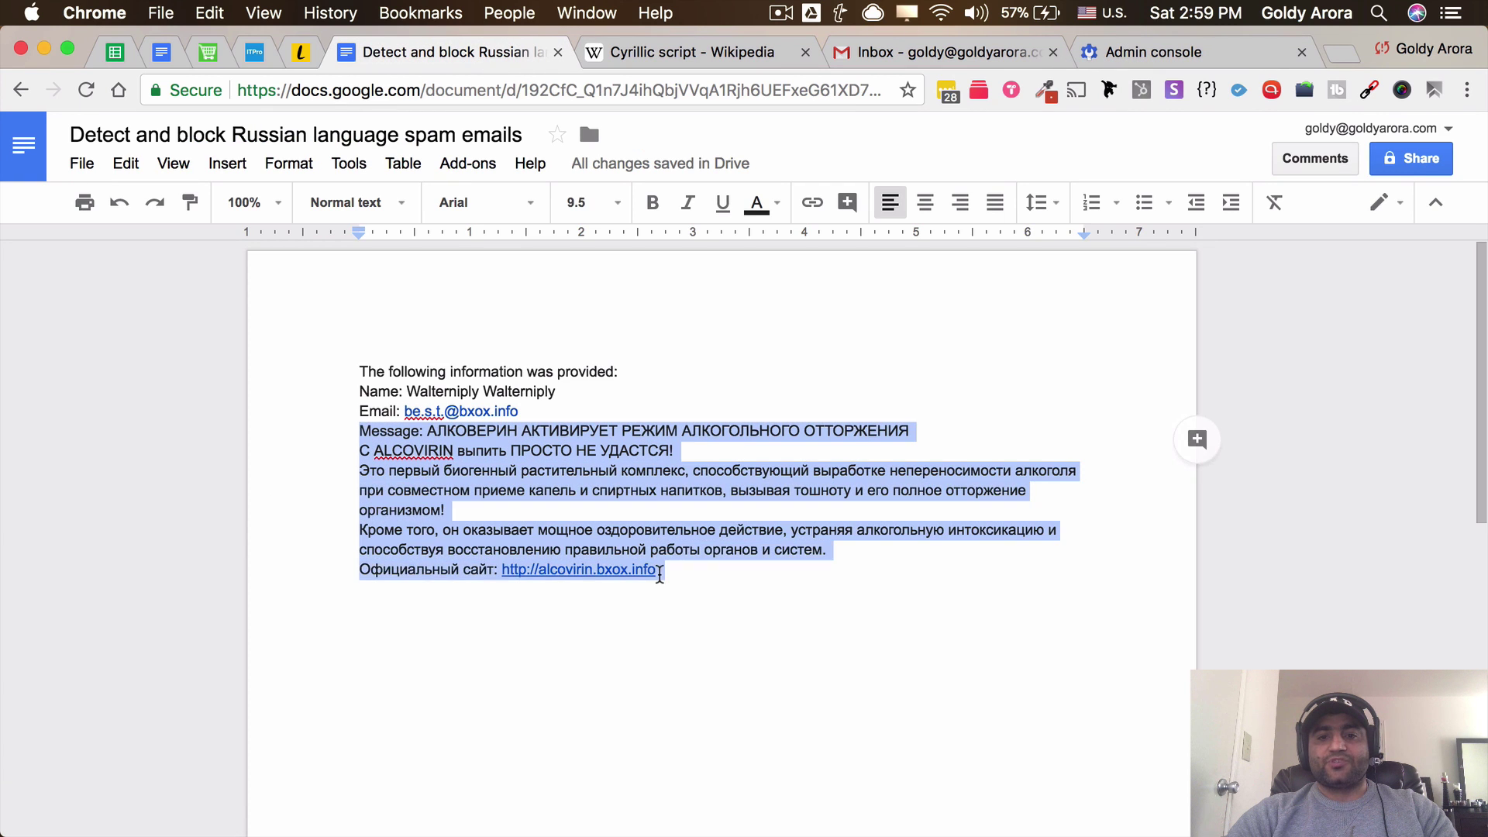
right_click(636, 504)
click(681, 430)
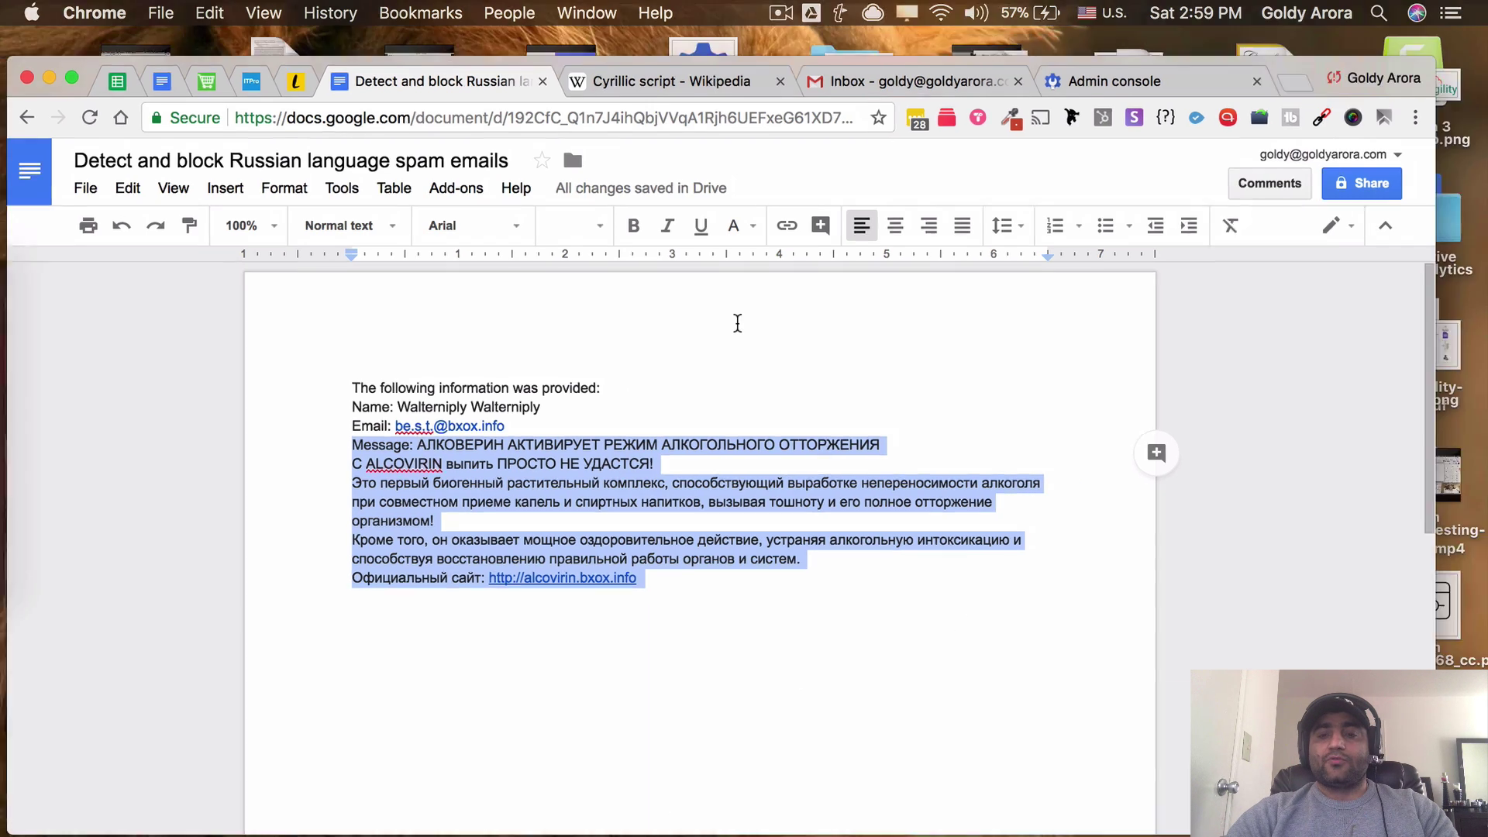
key(ctrl+Up)
Send a 'Lang Test' email with the pasted Russian spam text to the domain account
click(1025, 368)
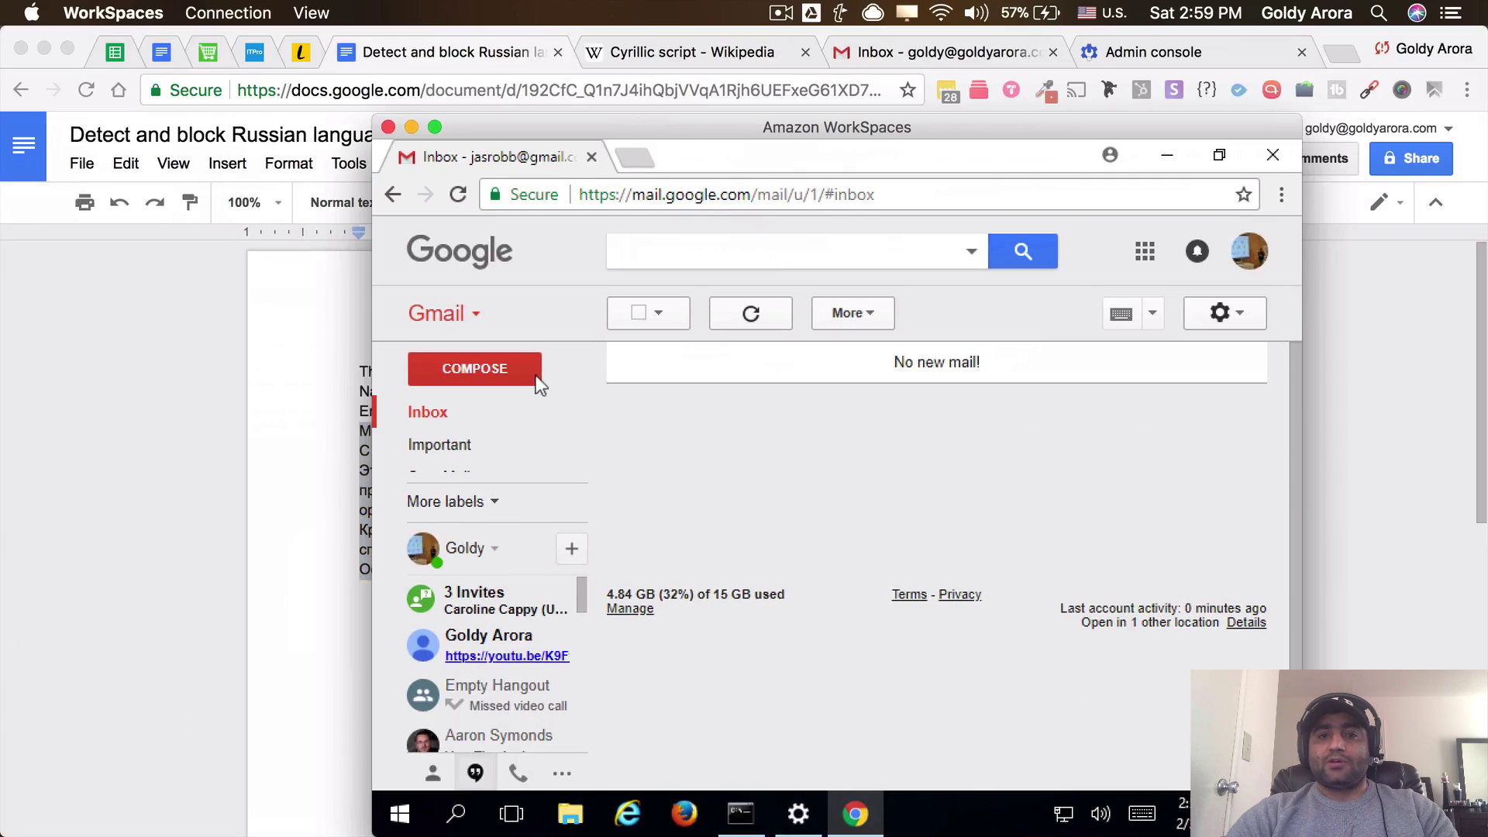
click(511, 375)
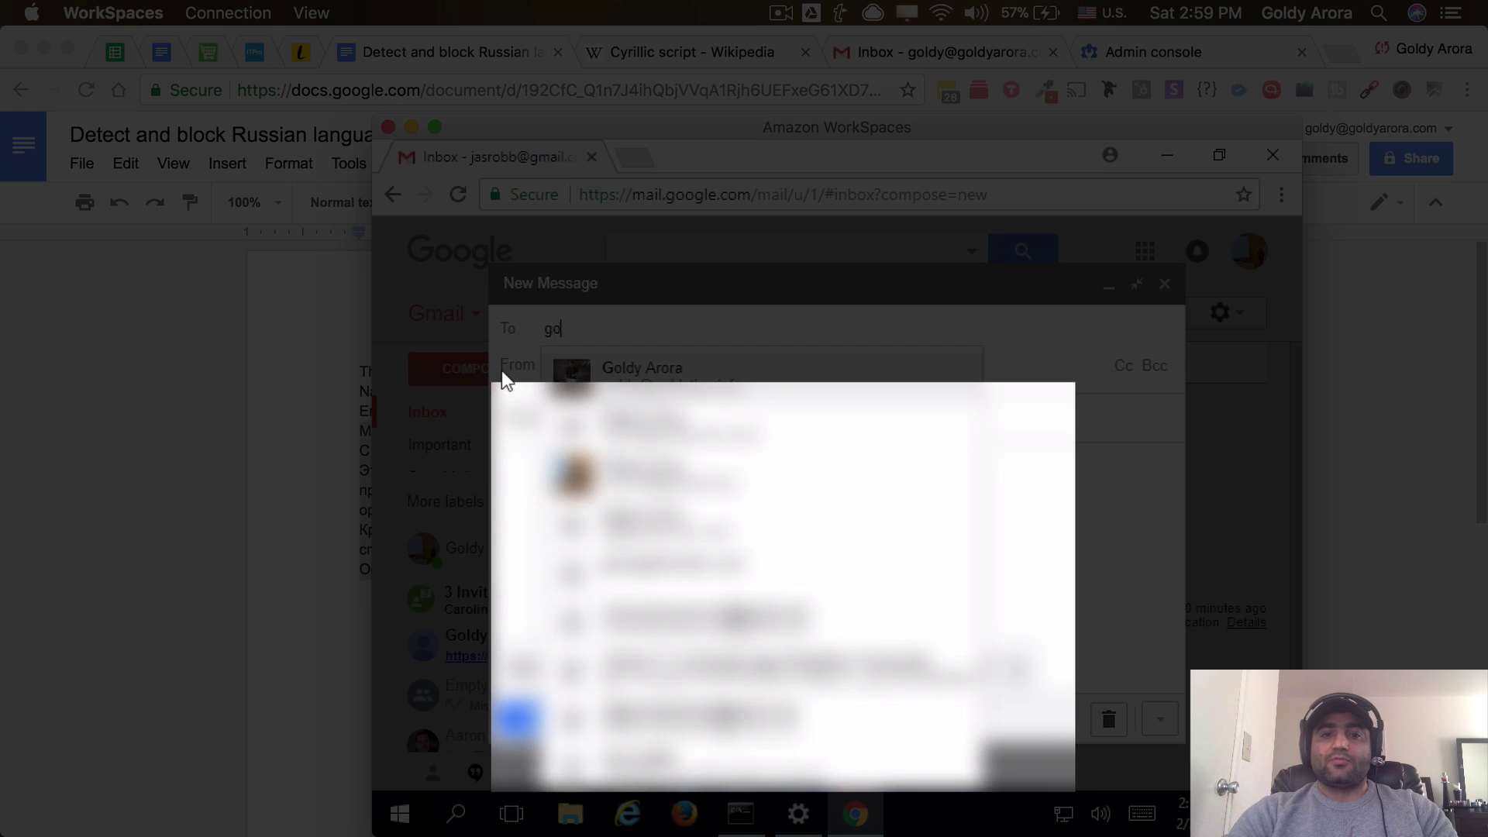
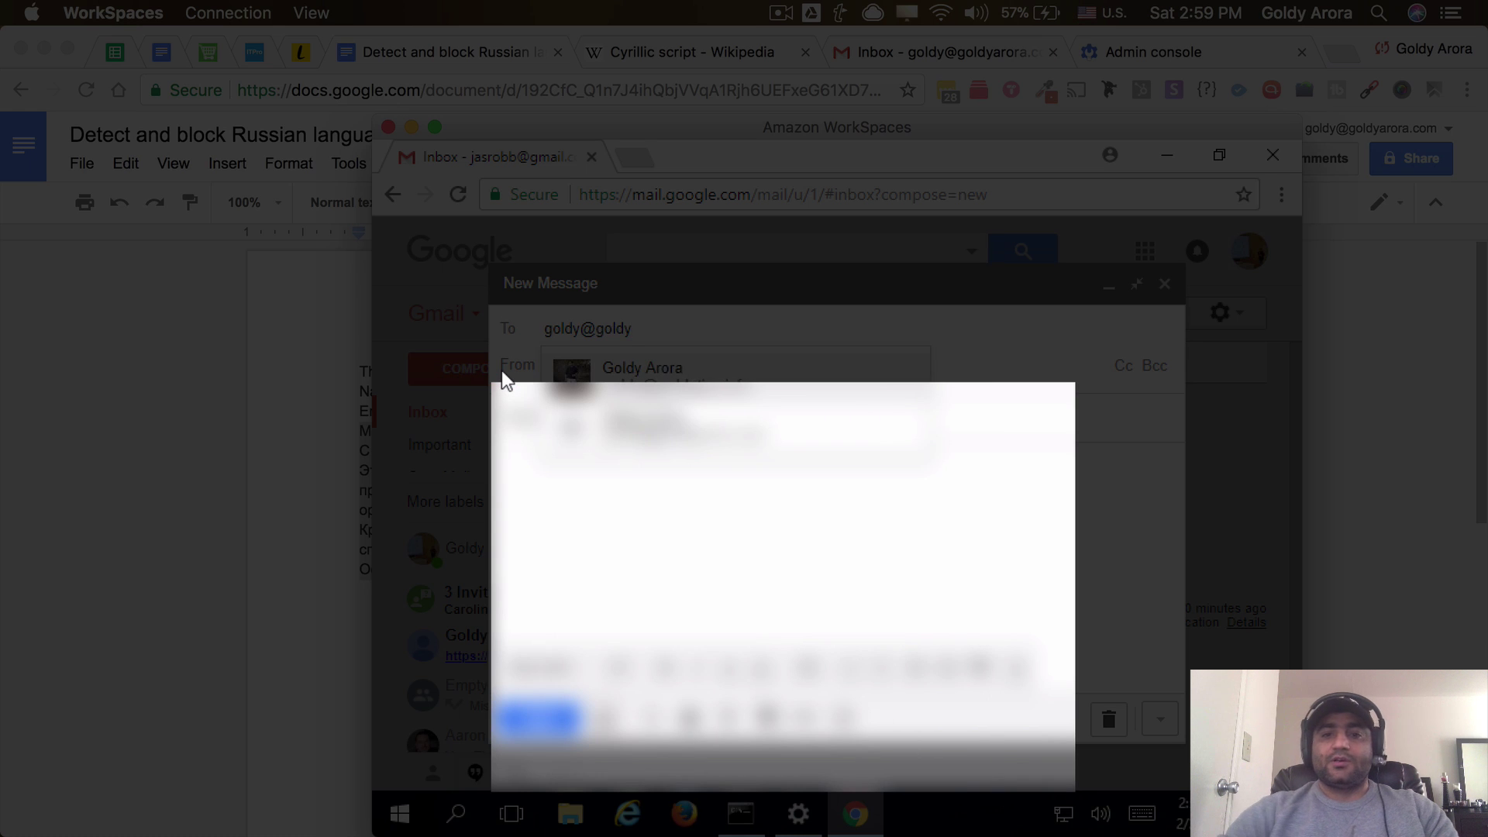
key(Tab)
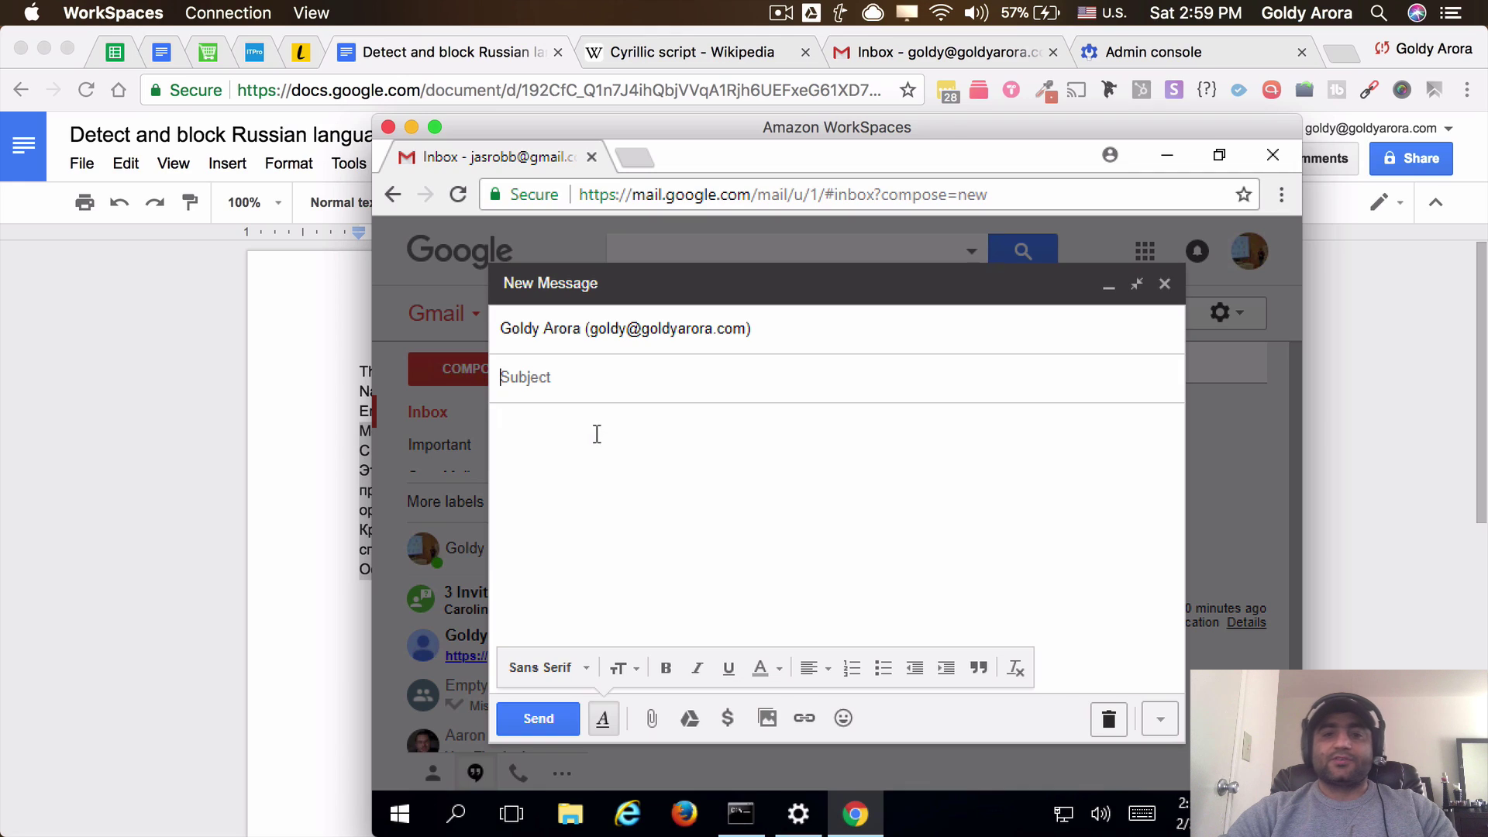
text(Lang)
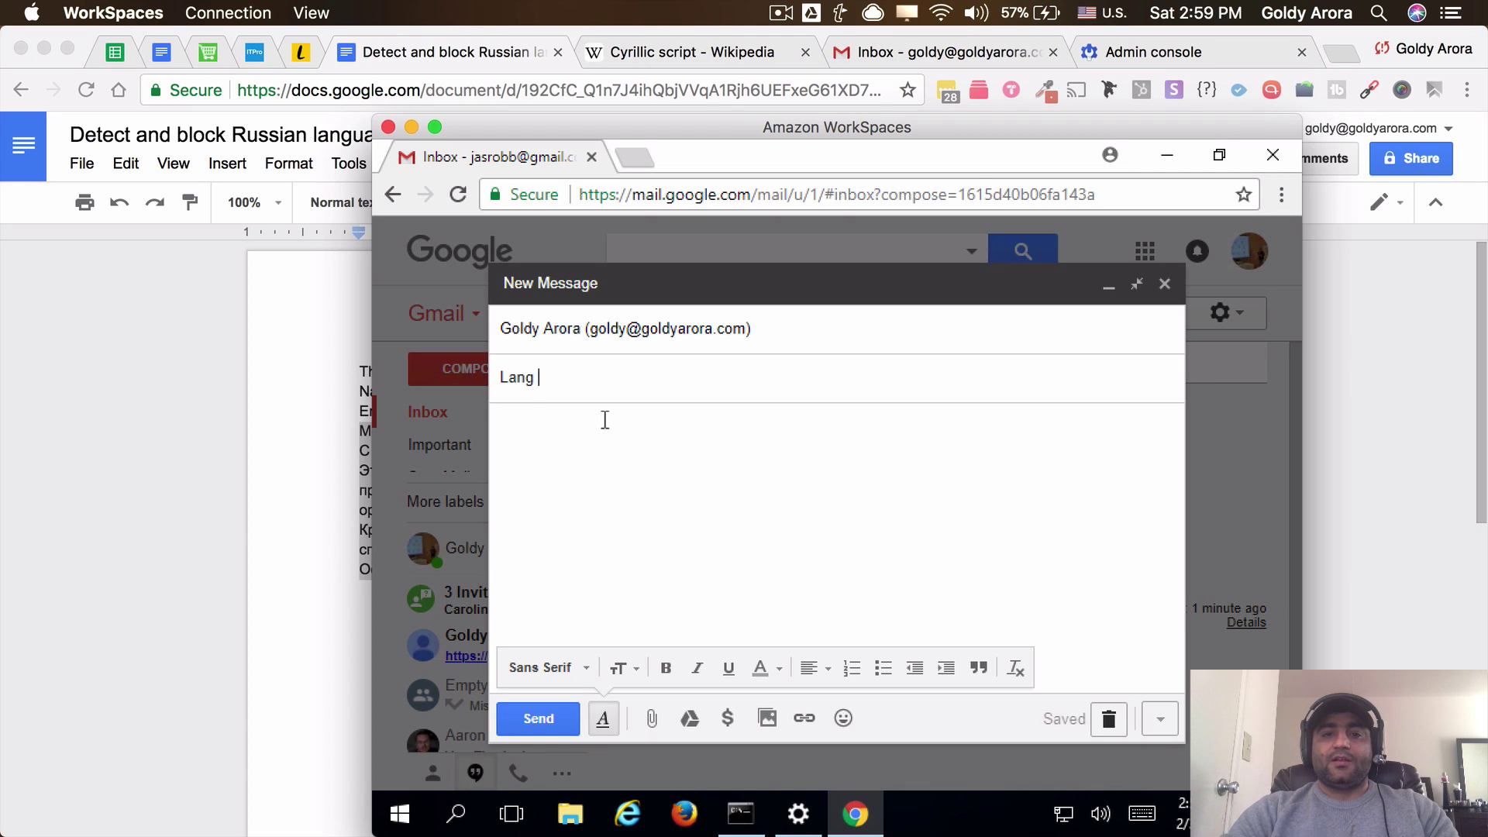
text( Test)
click(597, 458)
right_click(599, 459)
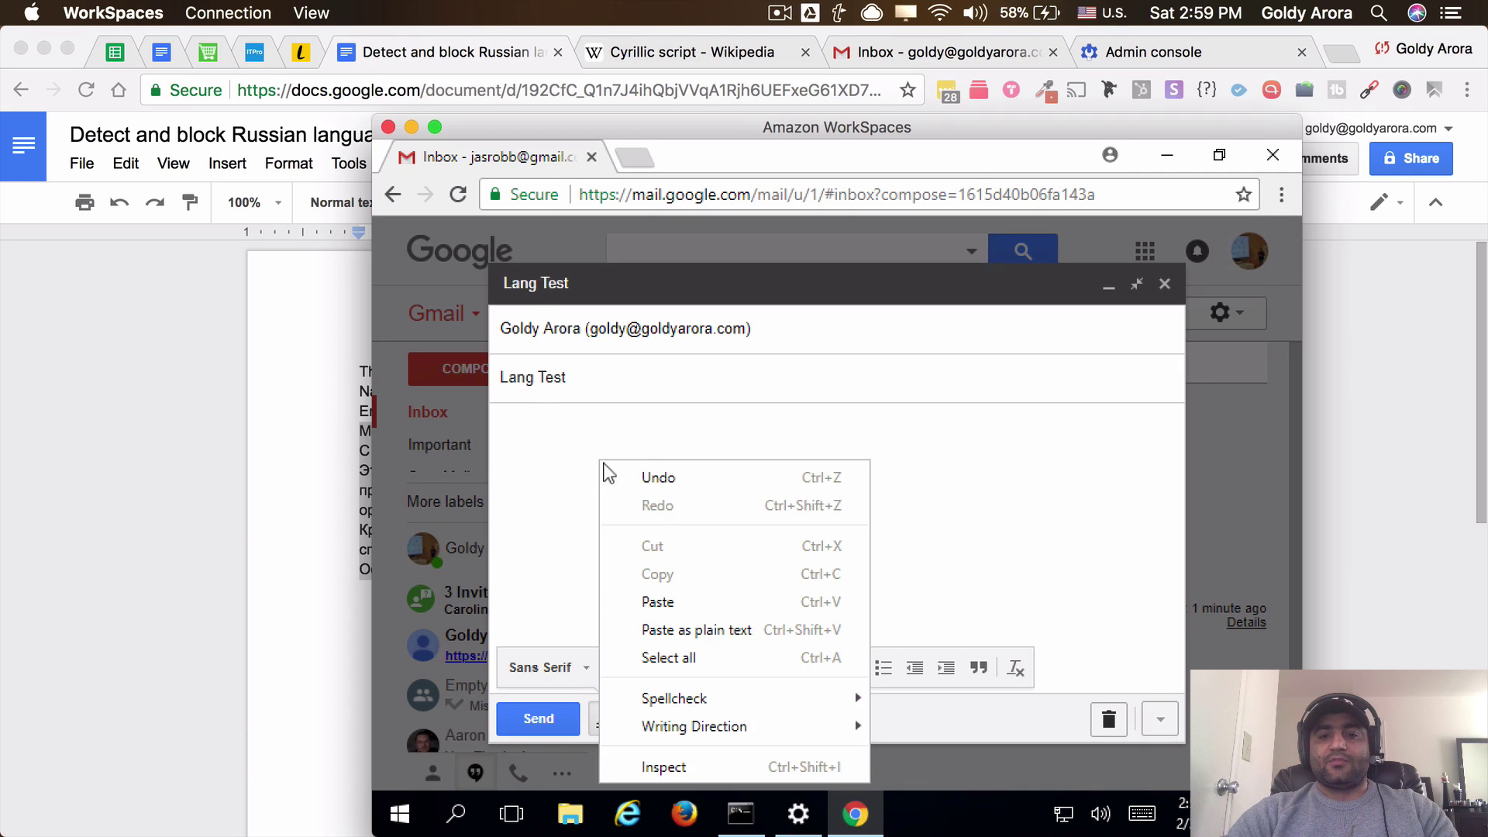
click(659, 601)
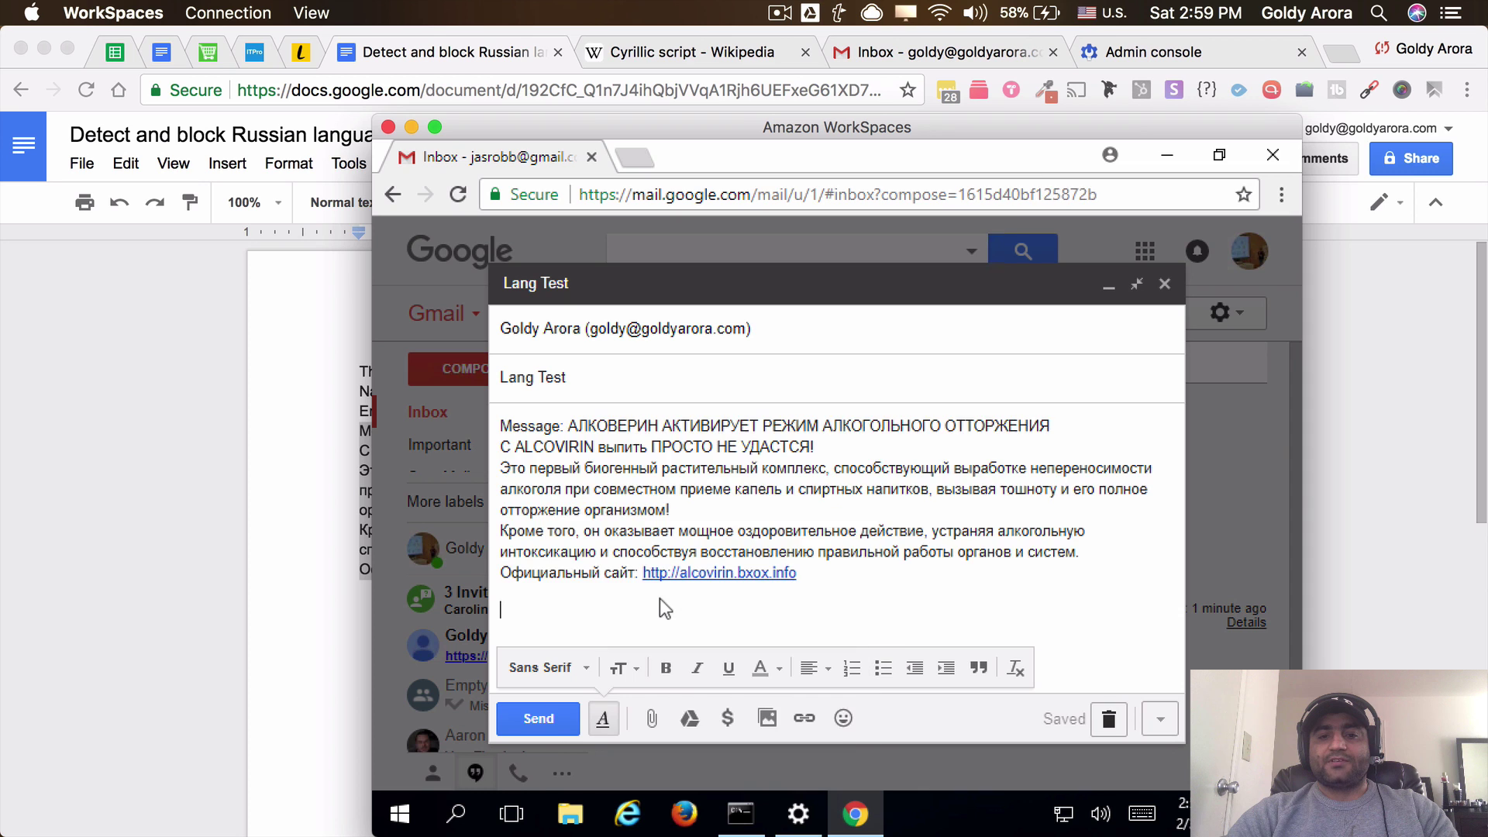
click(547, 725)
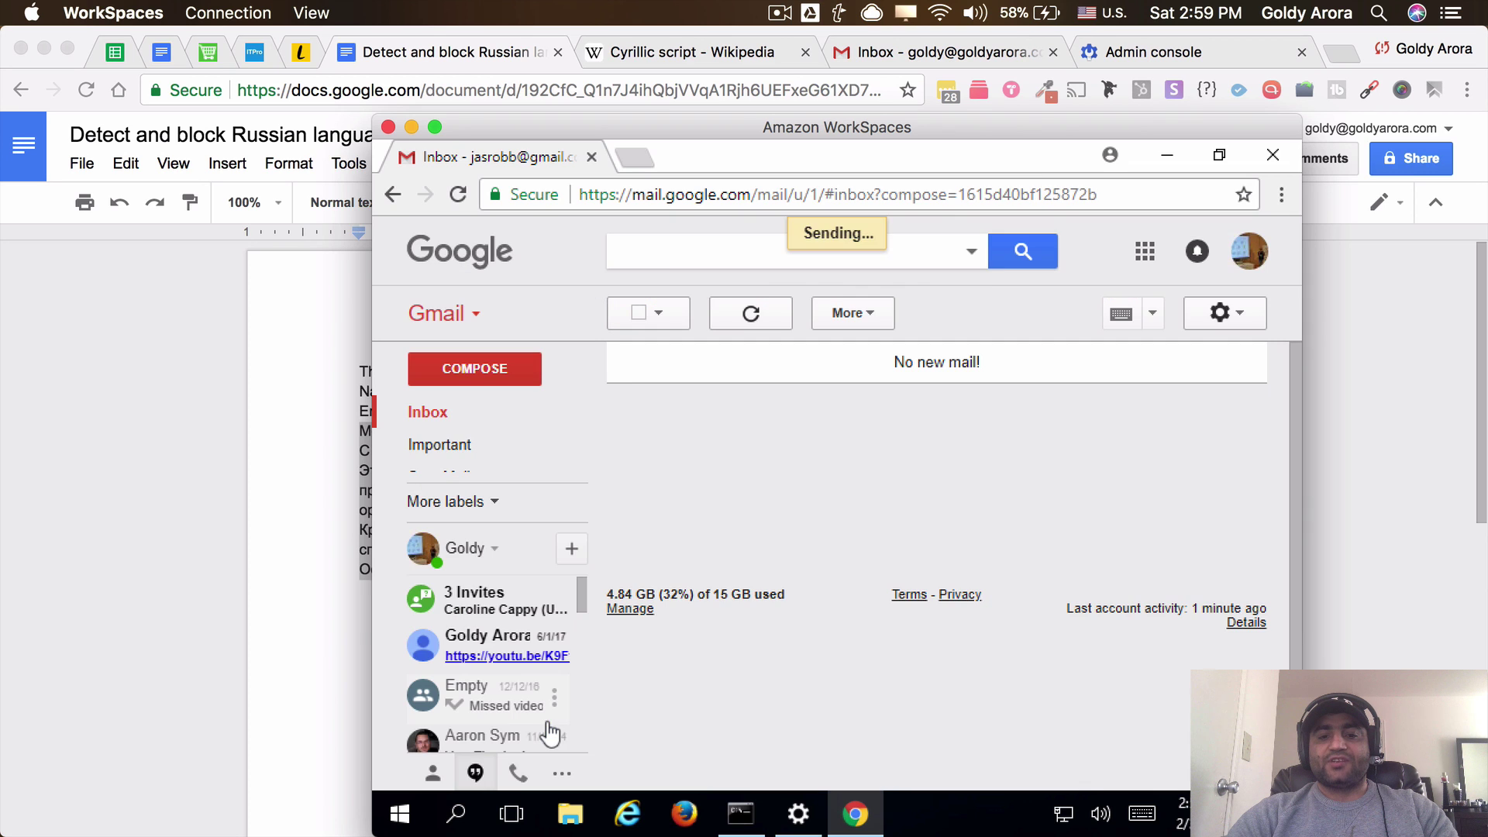
Open the '[Russian Language Emails] Lang Test' email in the work account's Gmail inbox
click(327, 365)
click(862, 55)
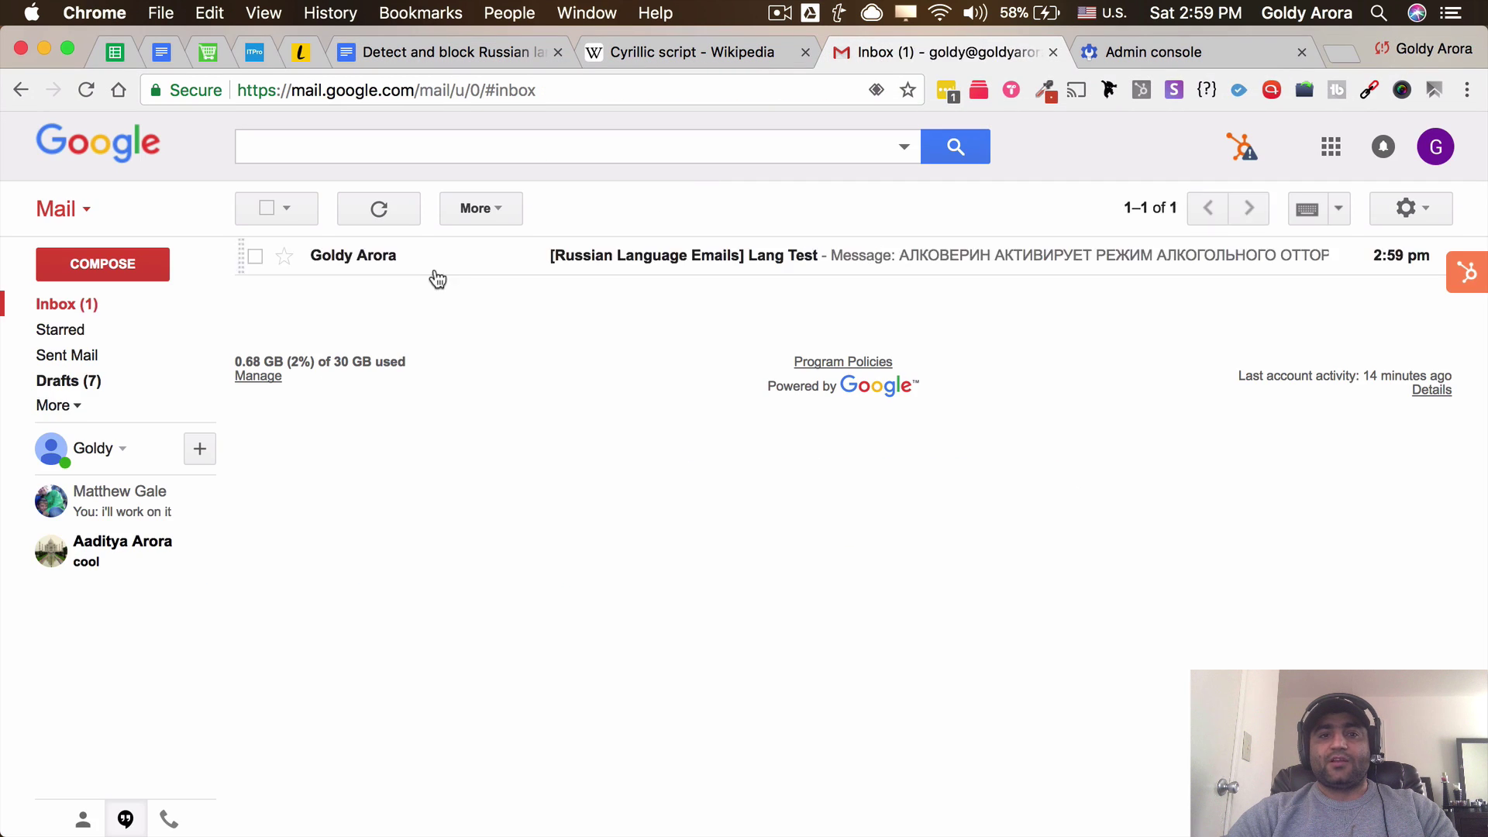
click(572, 265)
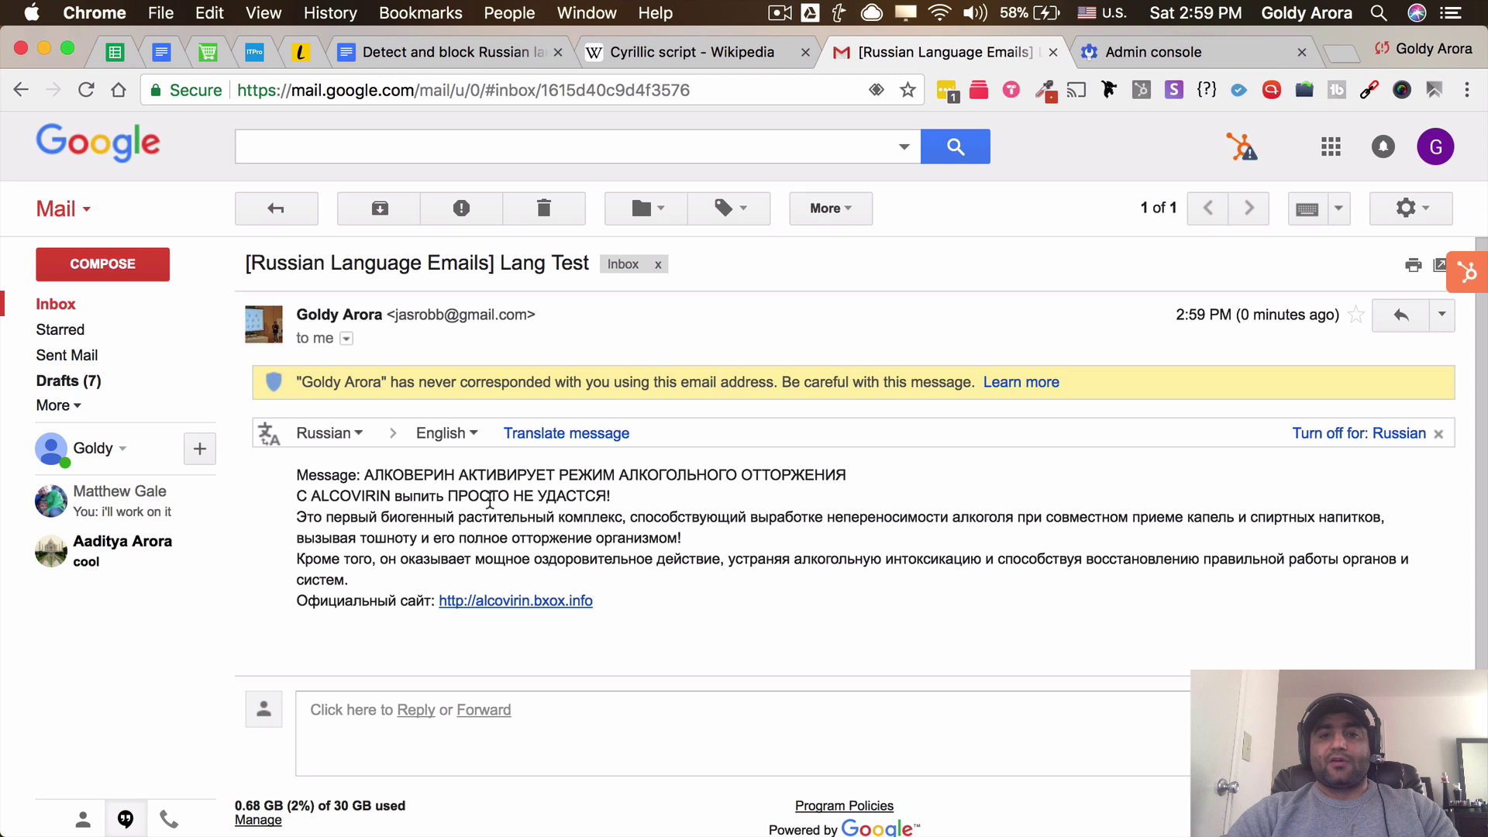
Copy the '[Russian Language Emails]' prefix from the email's subject
drag(246, 263, 494, 260)
right_click(495, 256)
click(517, 307)
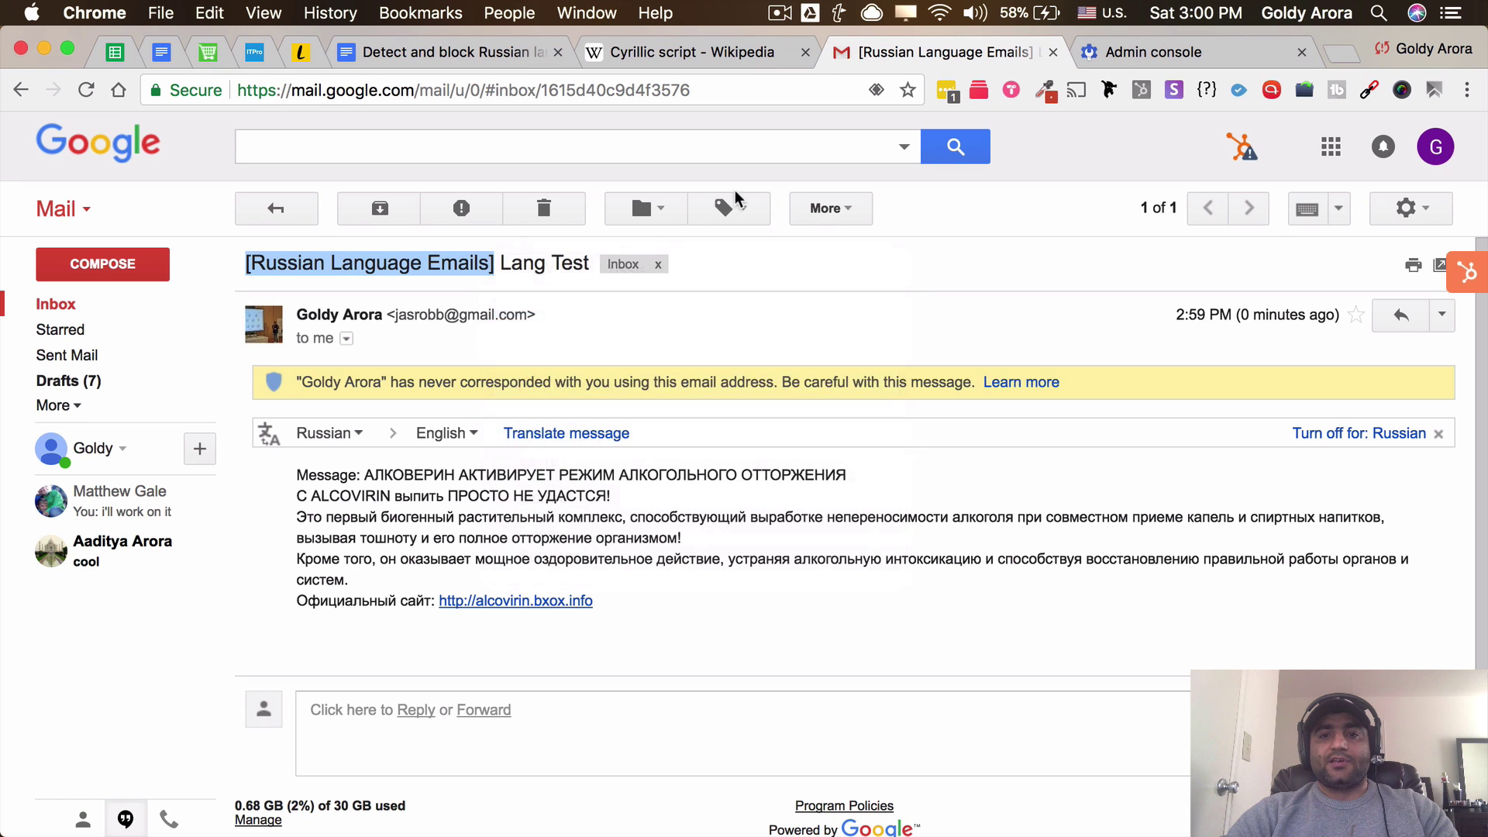
Search for subject '[Russian Language Emails]' and start a filter from that search
click(904, 146)
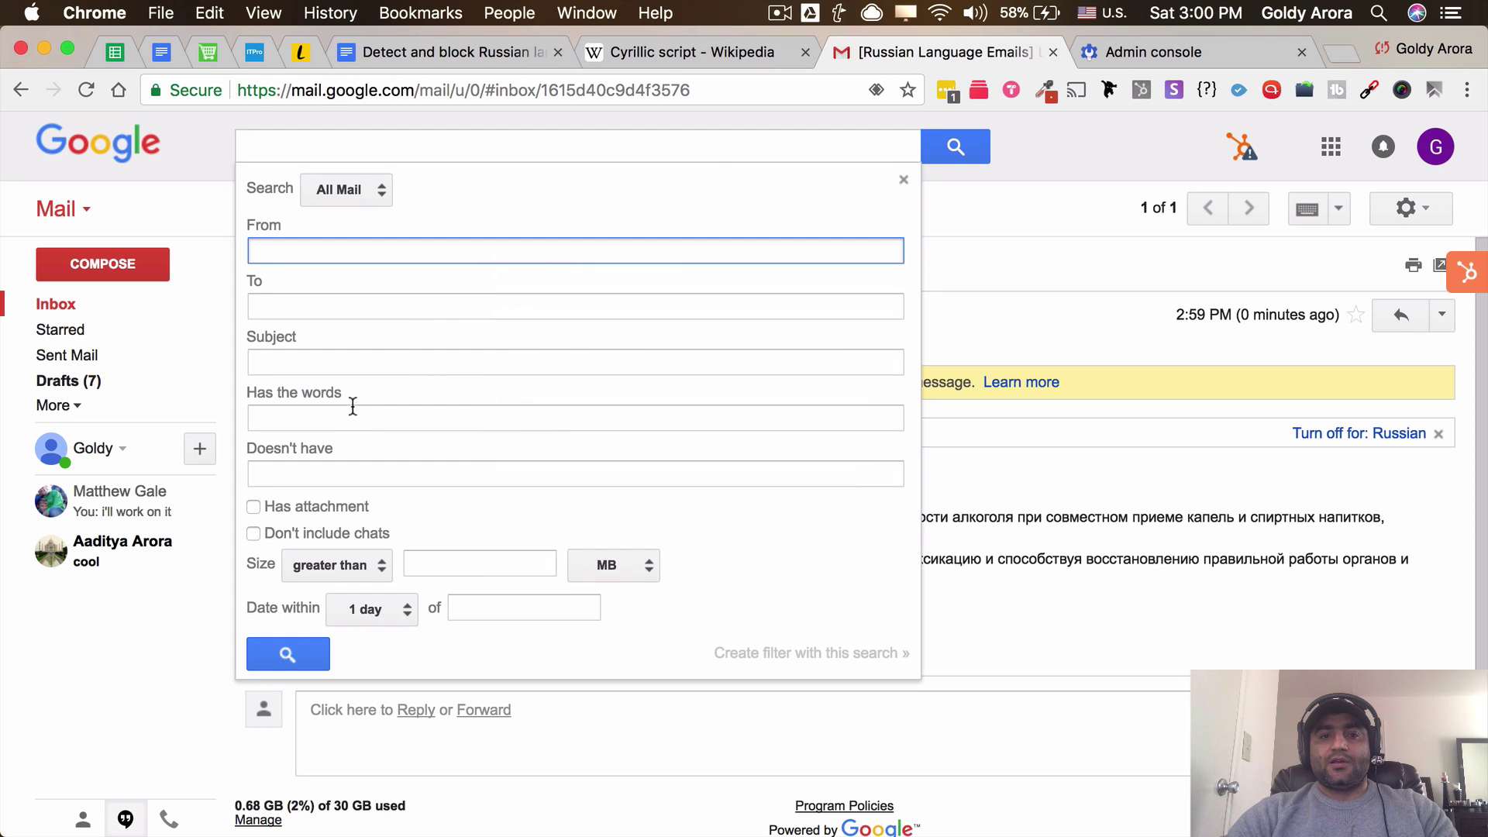
click(331, 362)
key(super+v)
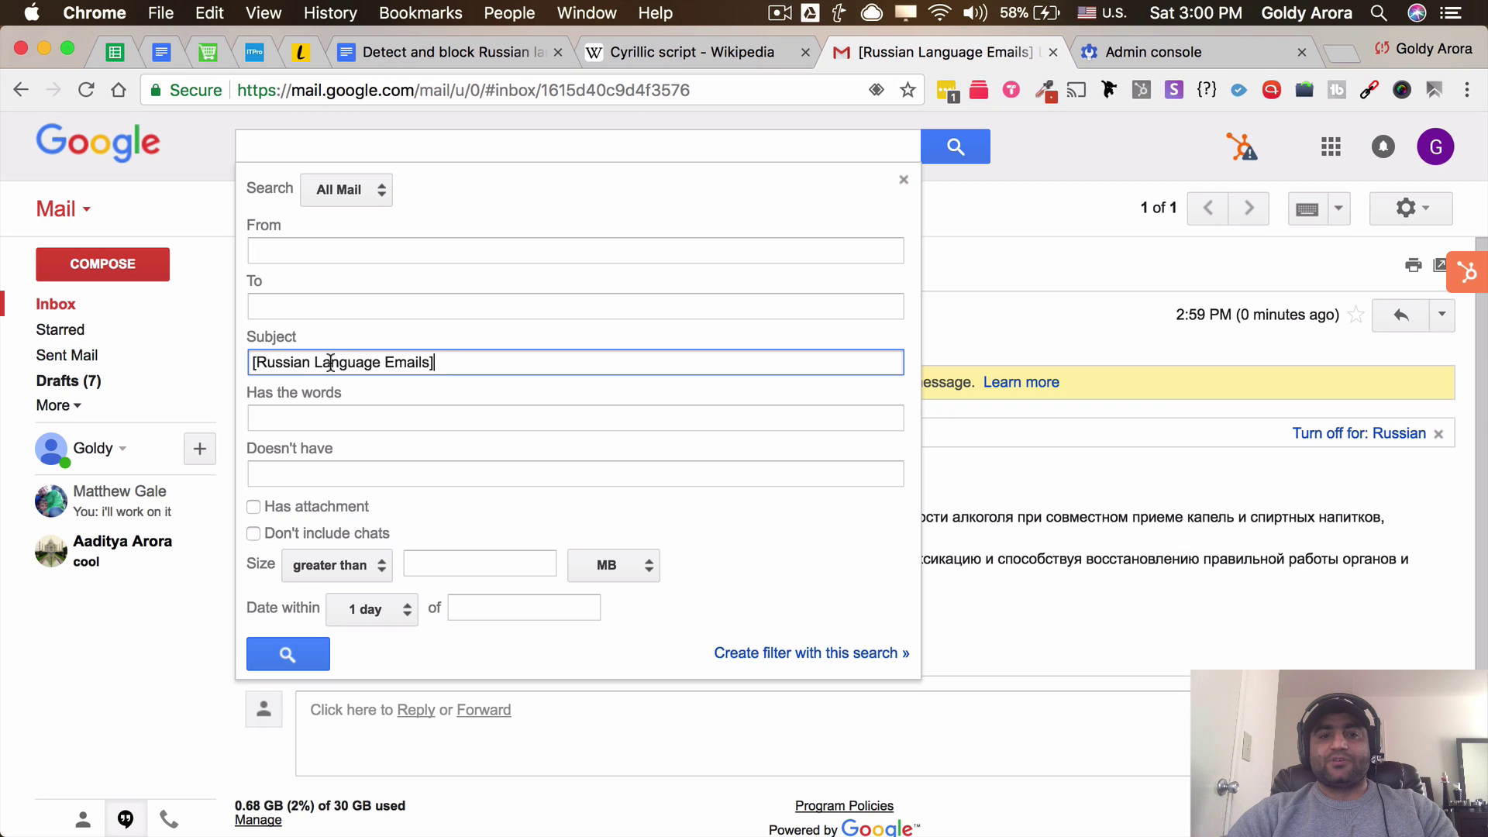
click(773, 655)
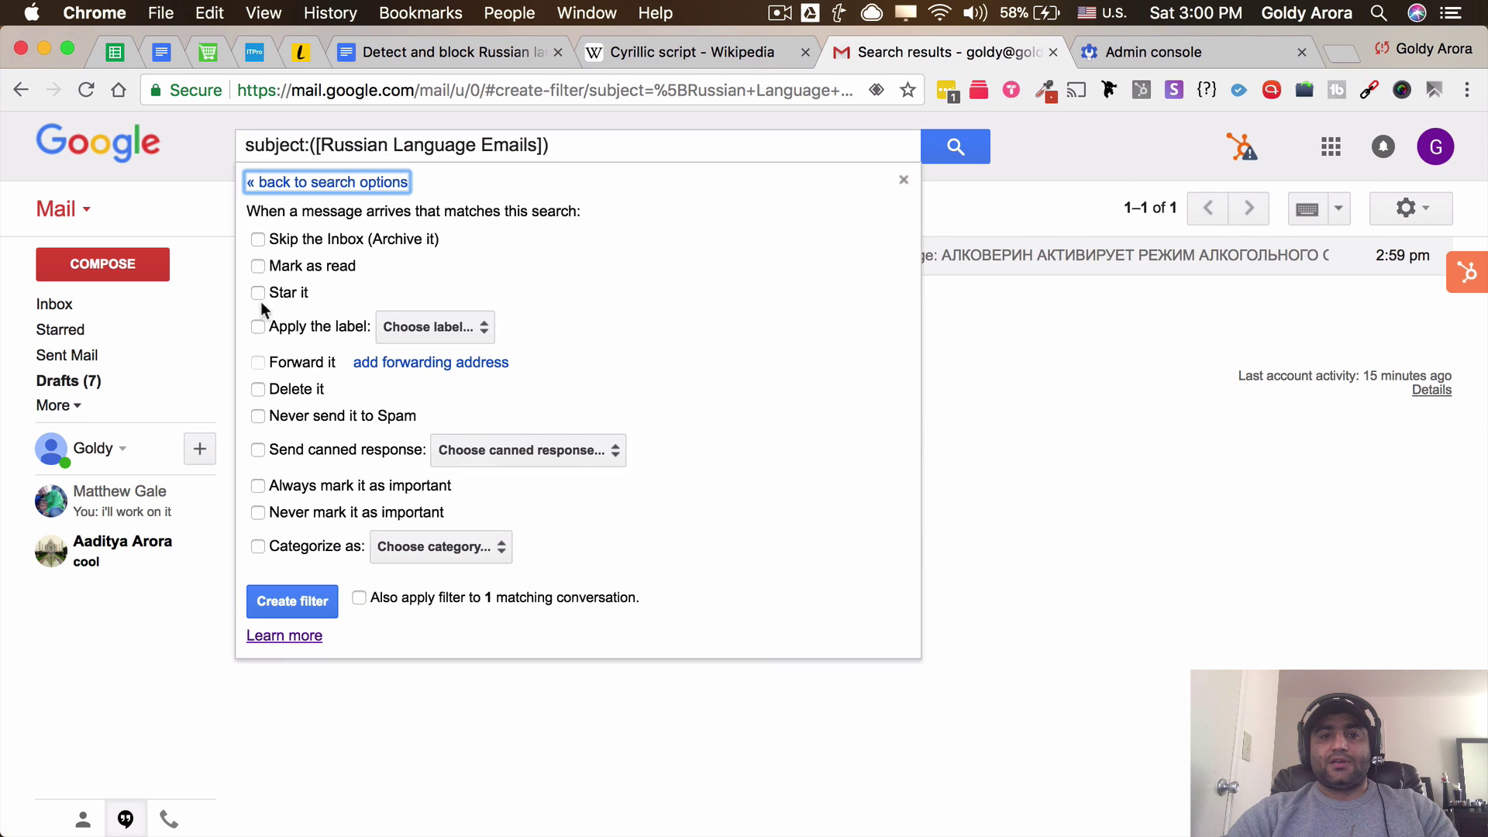
Make the filter skip the Inbox and apply a new 'Russian Language Ones' label, then save it
click(258, 239)
click(257, 327)
click(425, 328)
click(432, 357)
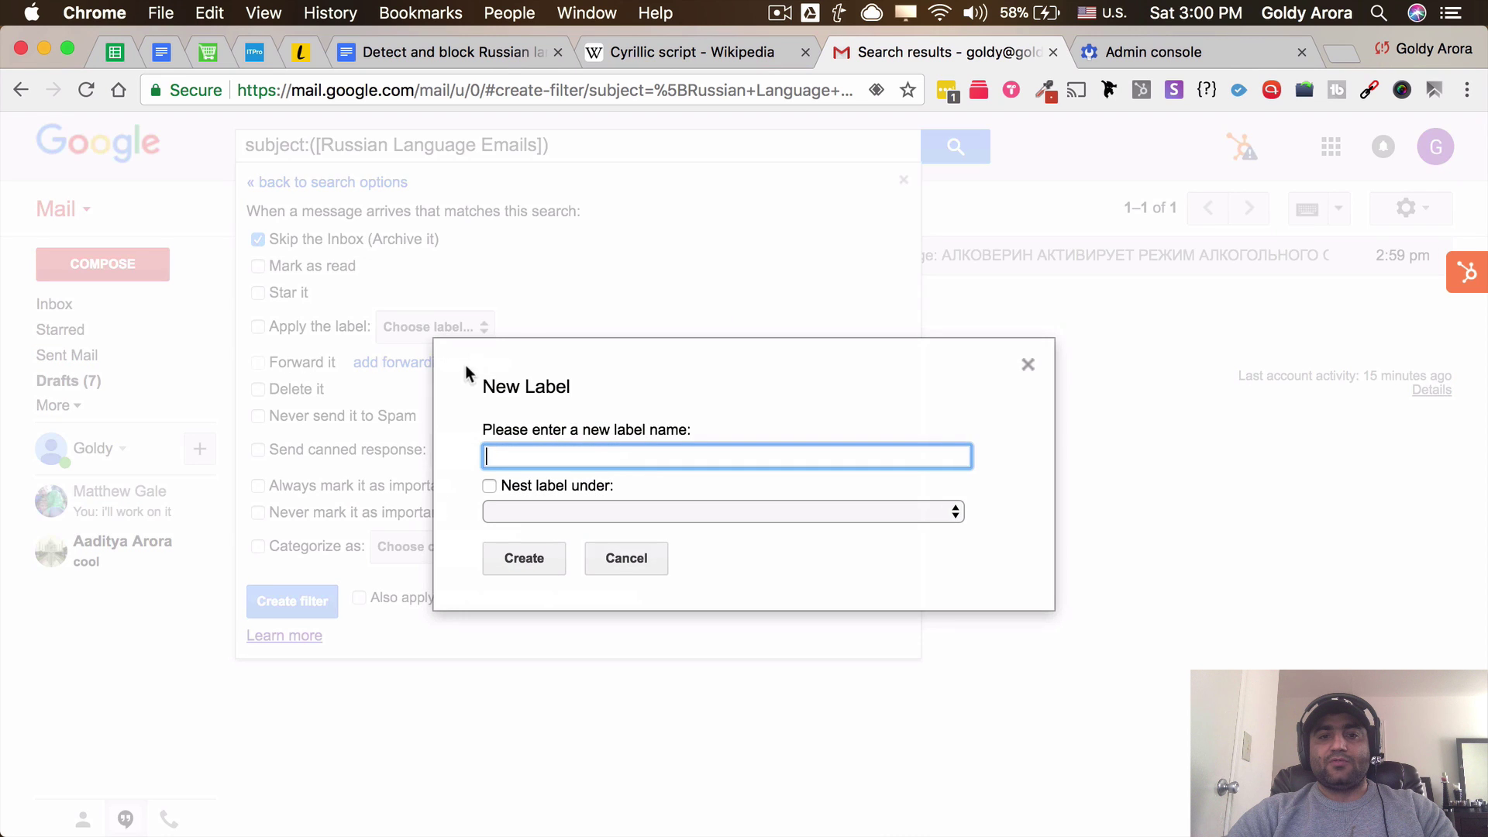
text(Russian)
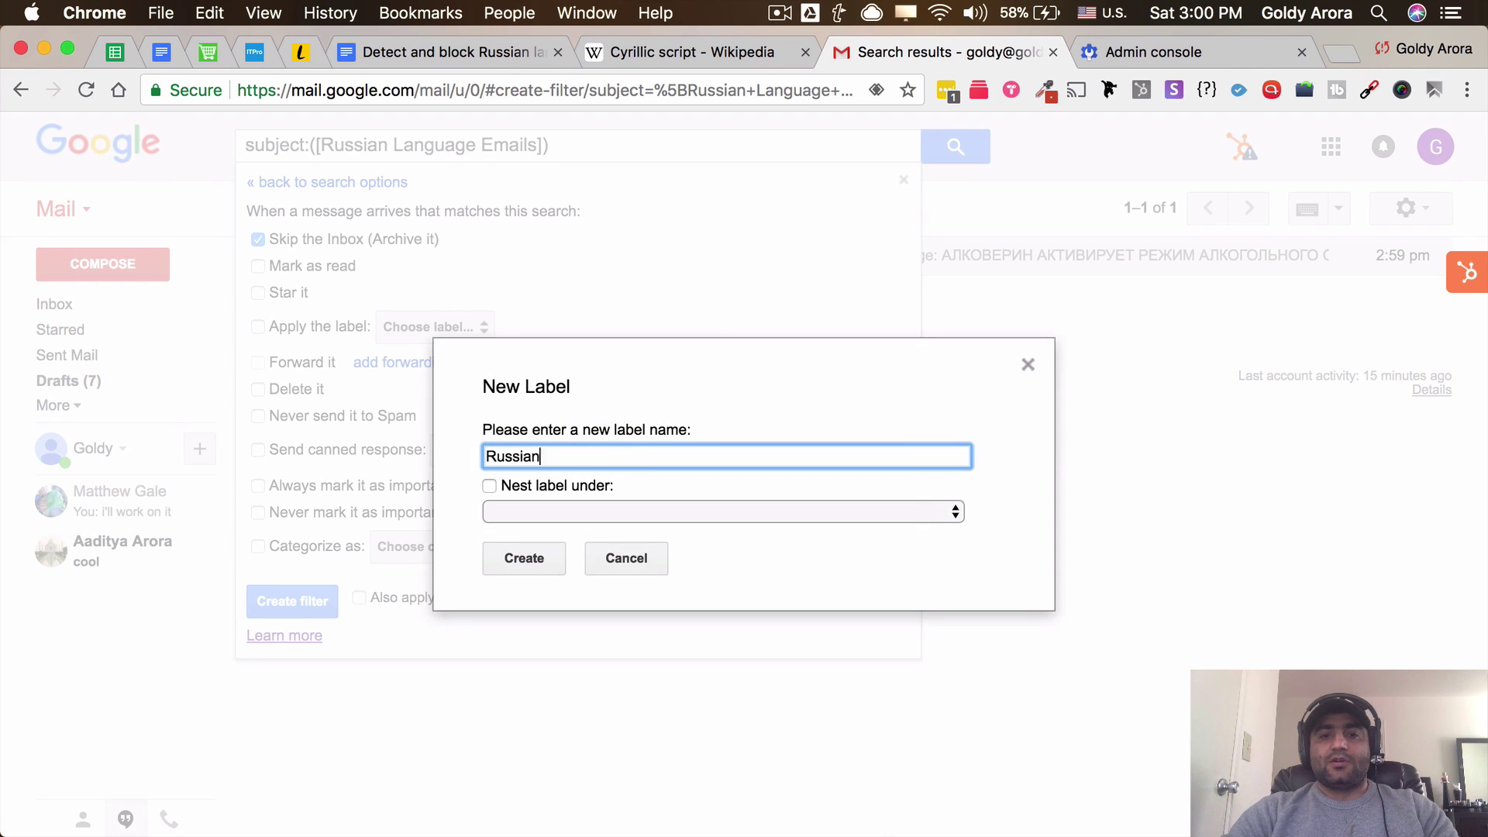
text( Language Ones)
click(551, 561)
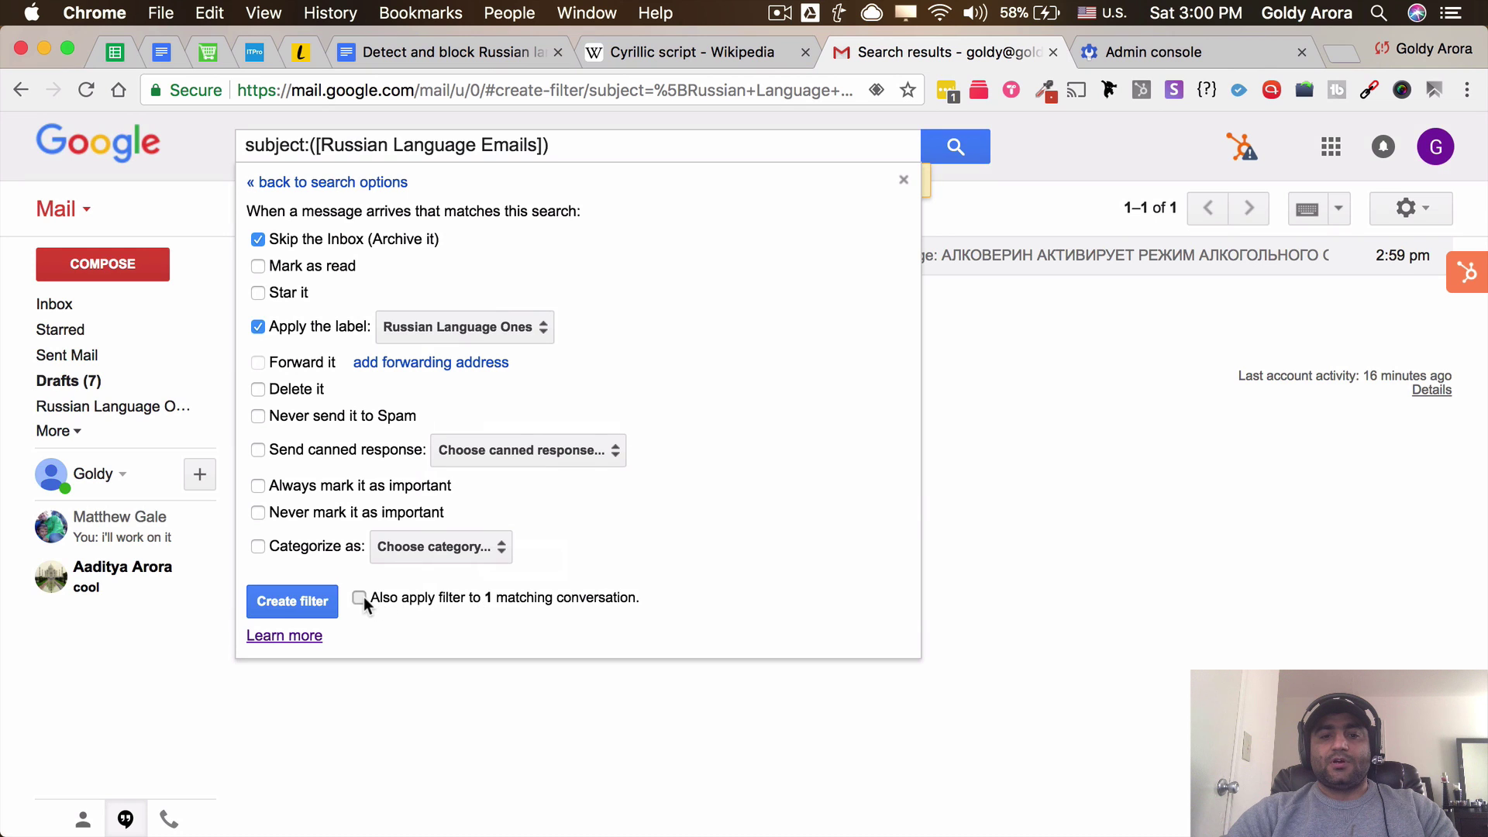
click(330, 600)
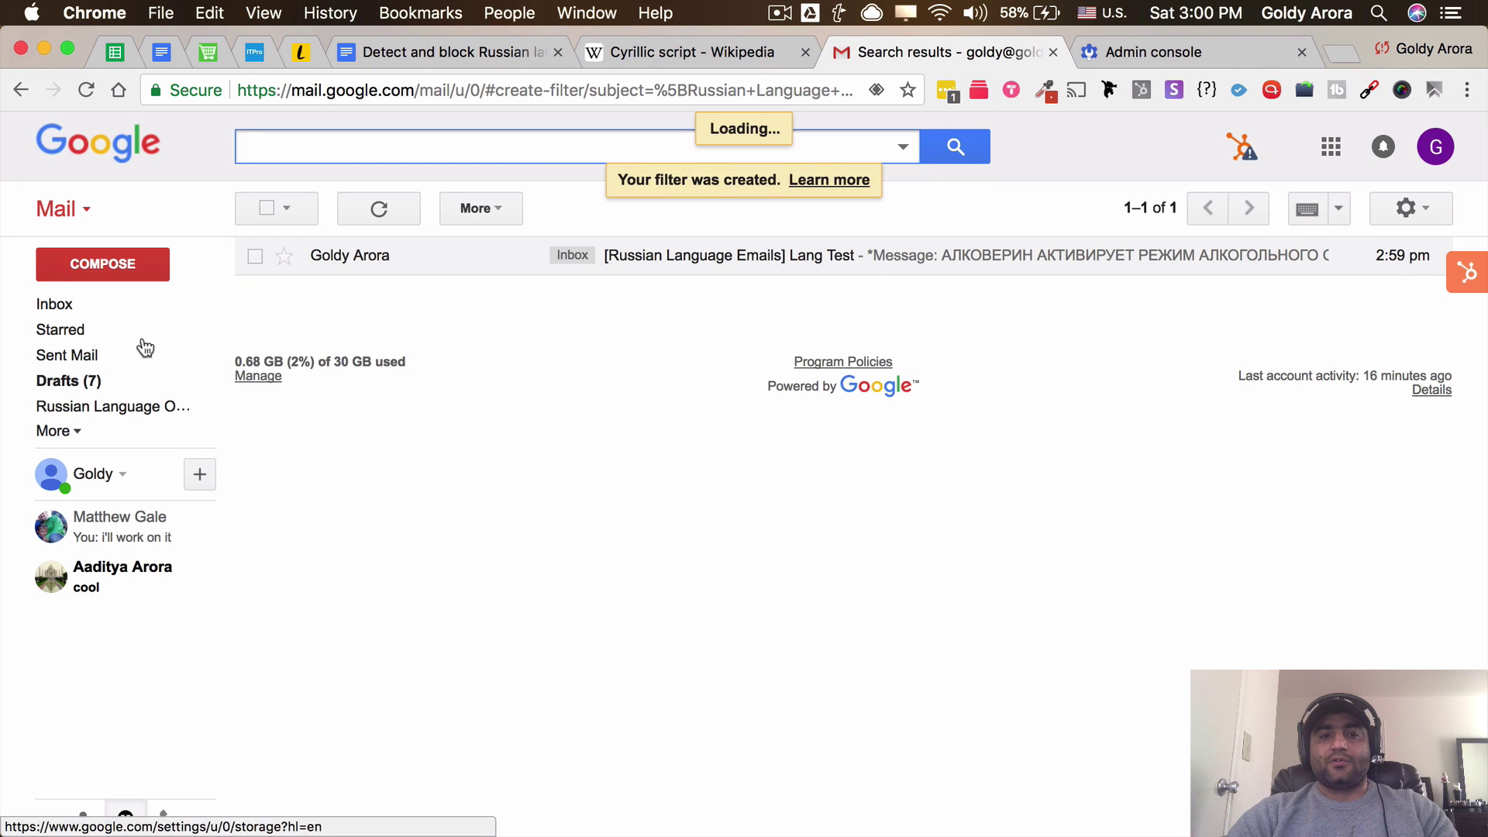
click(76, 307)
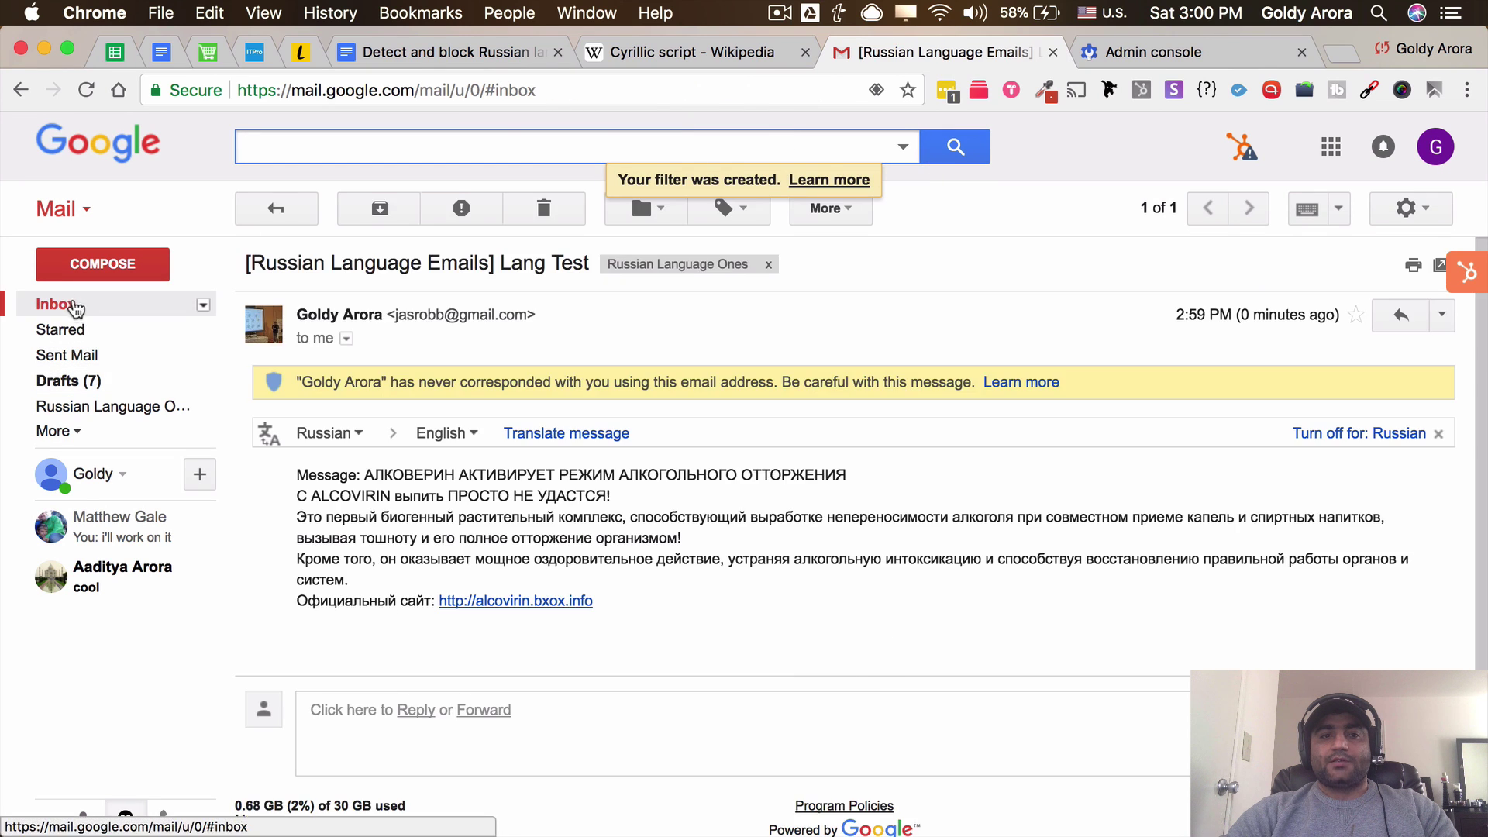
In WorkSpaces Gmail, compose an email to the work account with subject 'anther test'
click(379, 209)
key(ctrl+Up)
click(1085, 365)
click(488, 373)
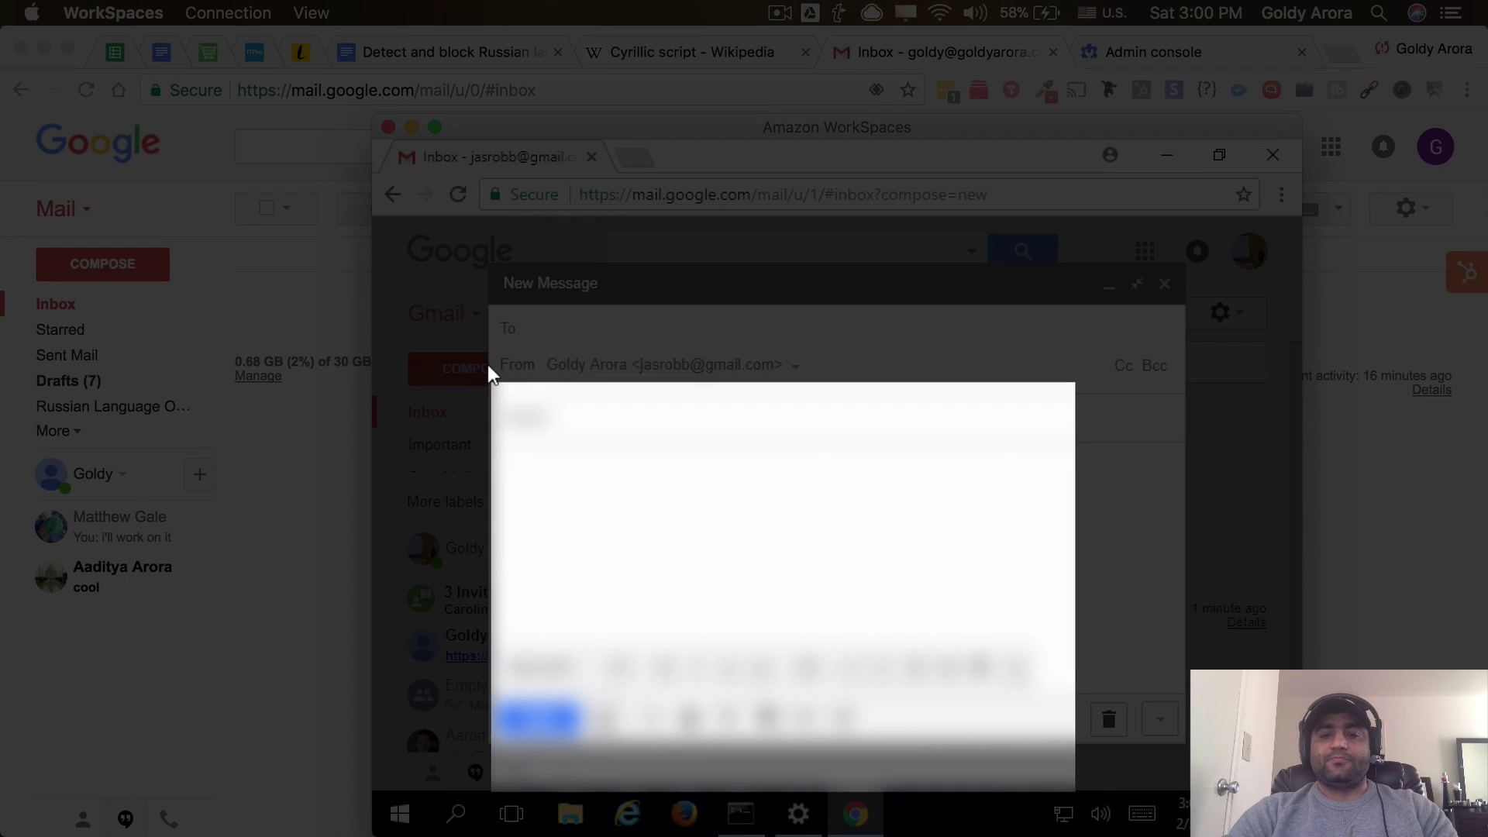
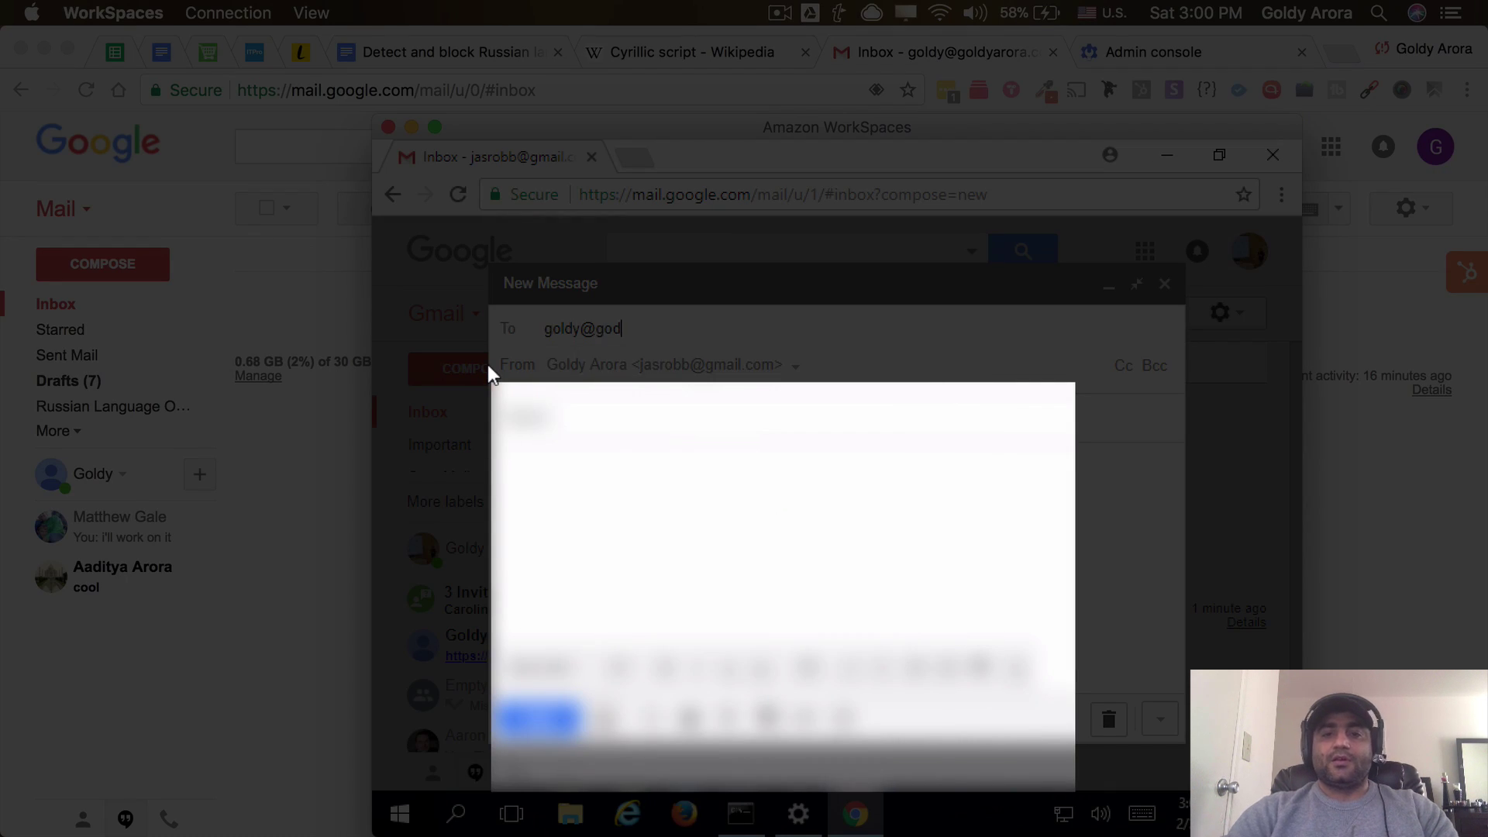
key(Return)
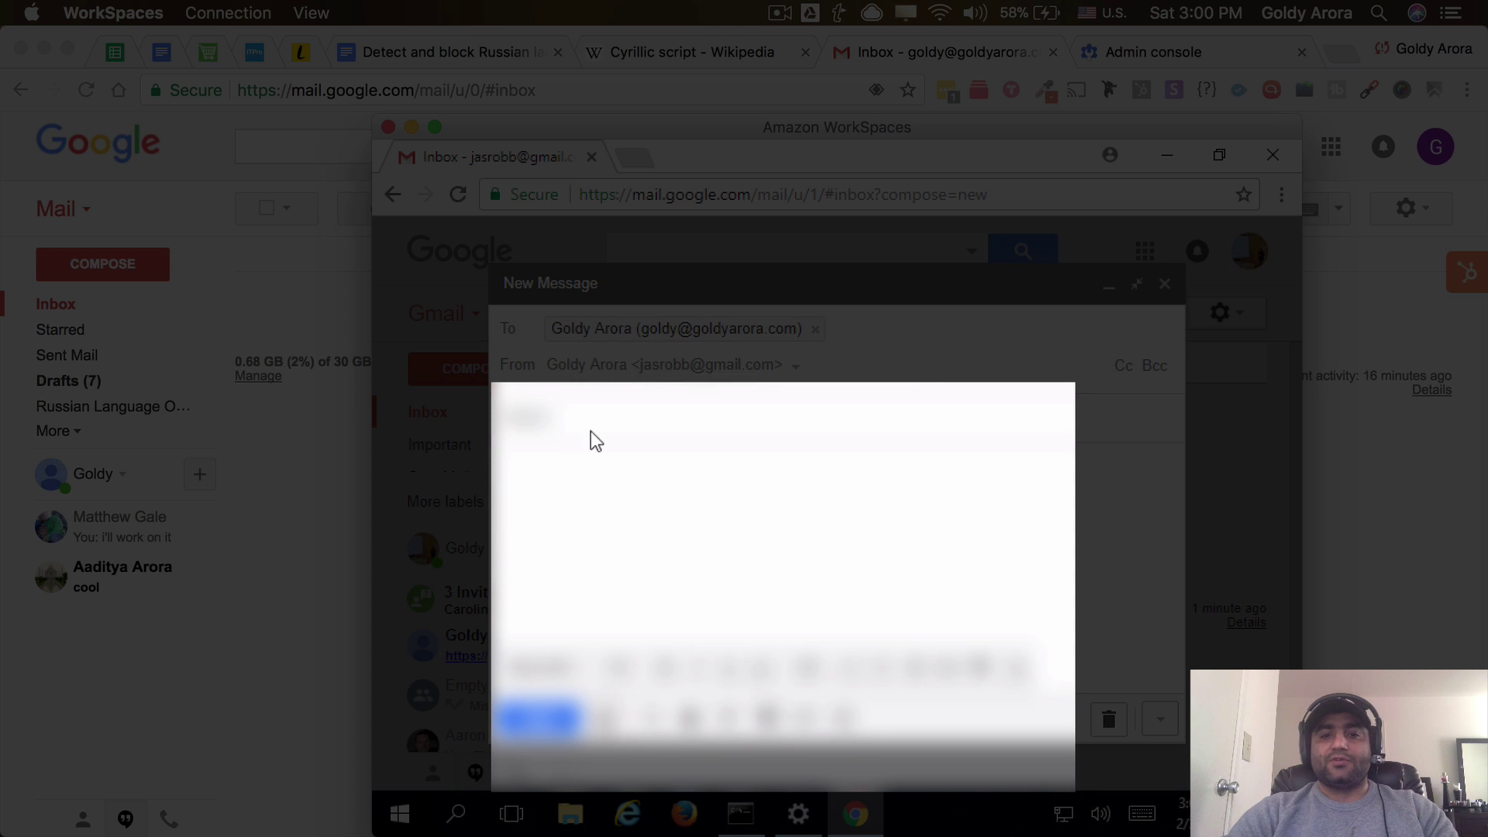
key(Tab)
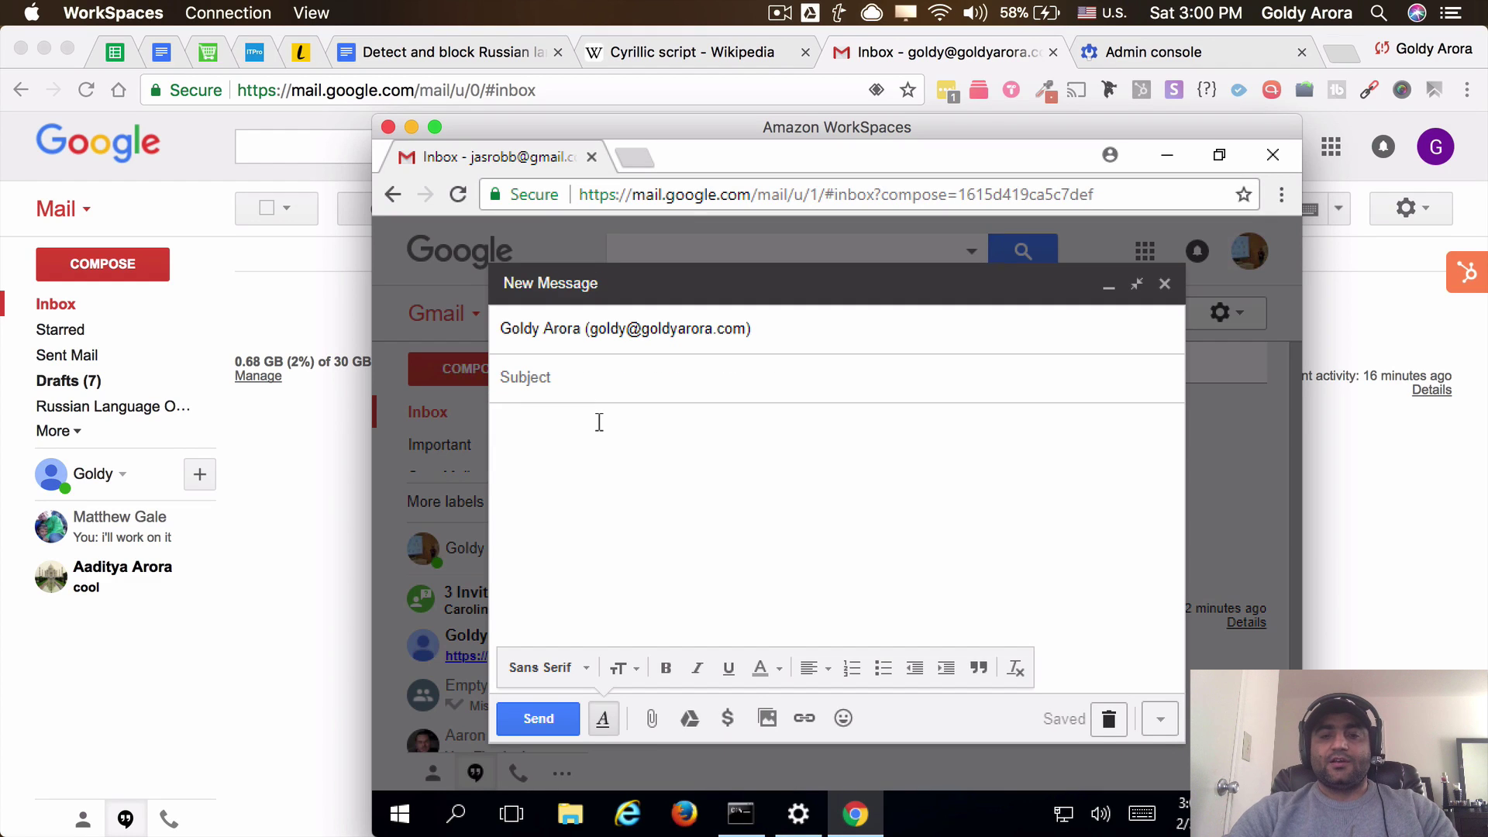
text(anther test)
key(BackSpace)
text(st)
Remove the wrongly pasted subject prefix from the message body
click(610, 457)
right_click(612, 462)
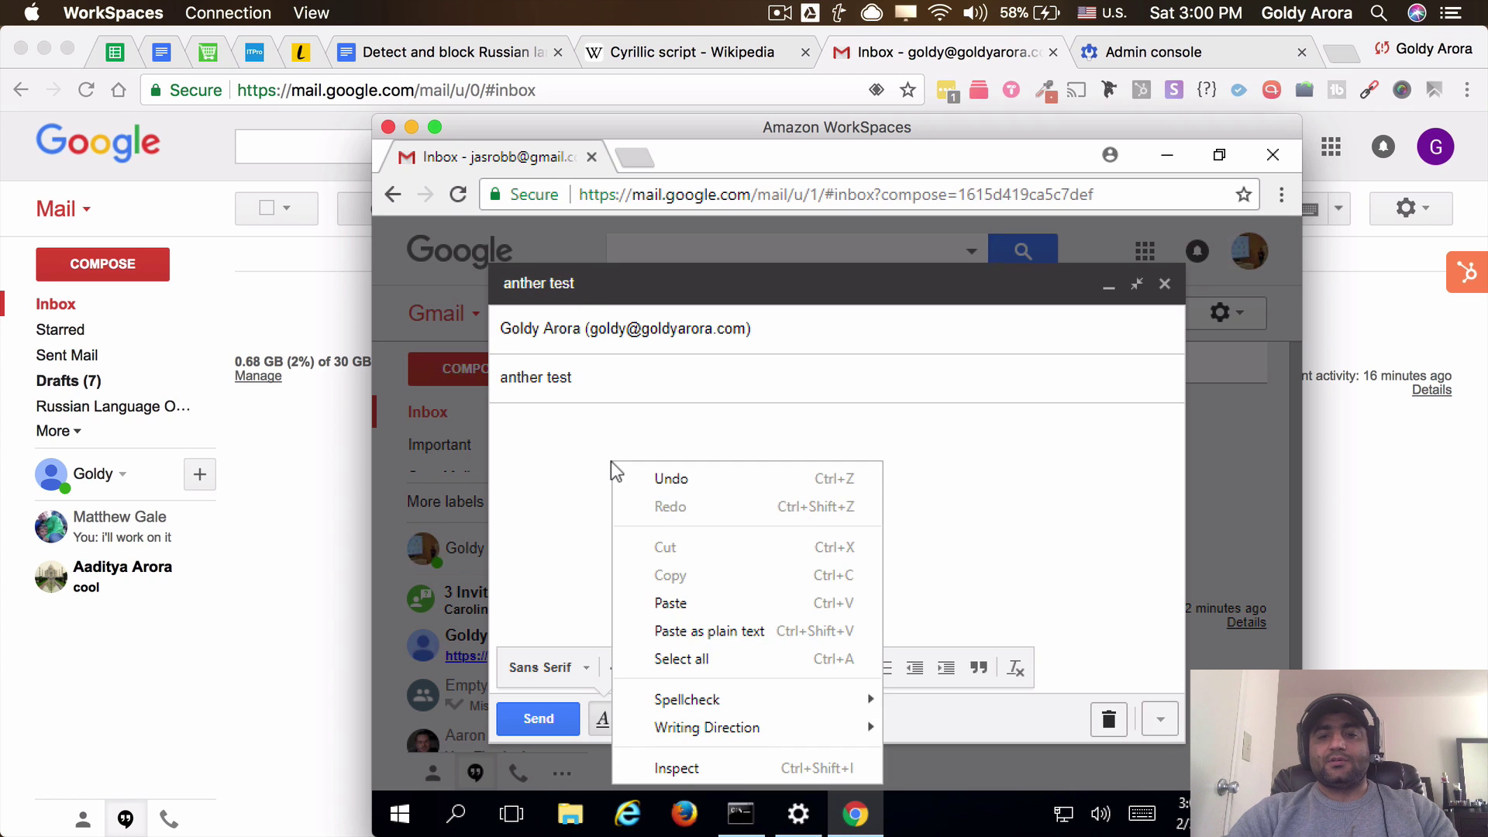
click(680, 597)
key(ctrl+a)
key(BackSpace)
Paste the Russian spam text from the Google Doc into the body and send the email
click(477, 58)
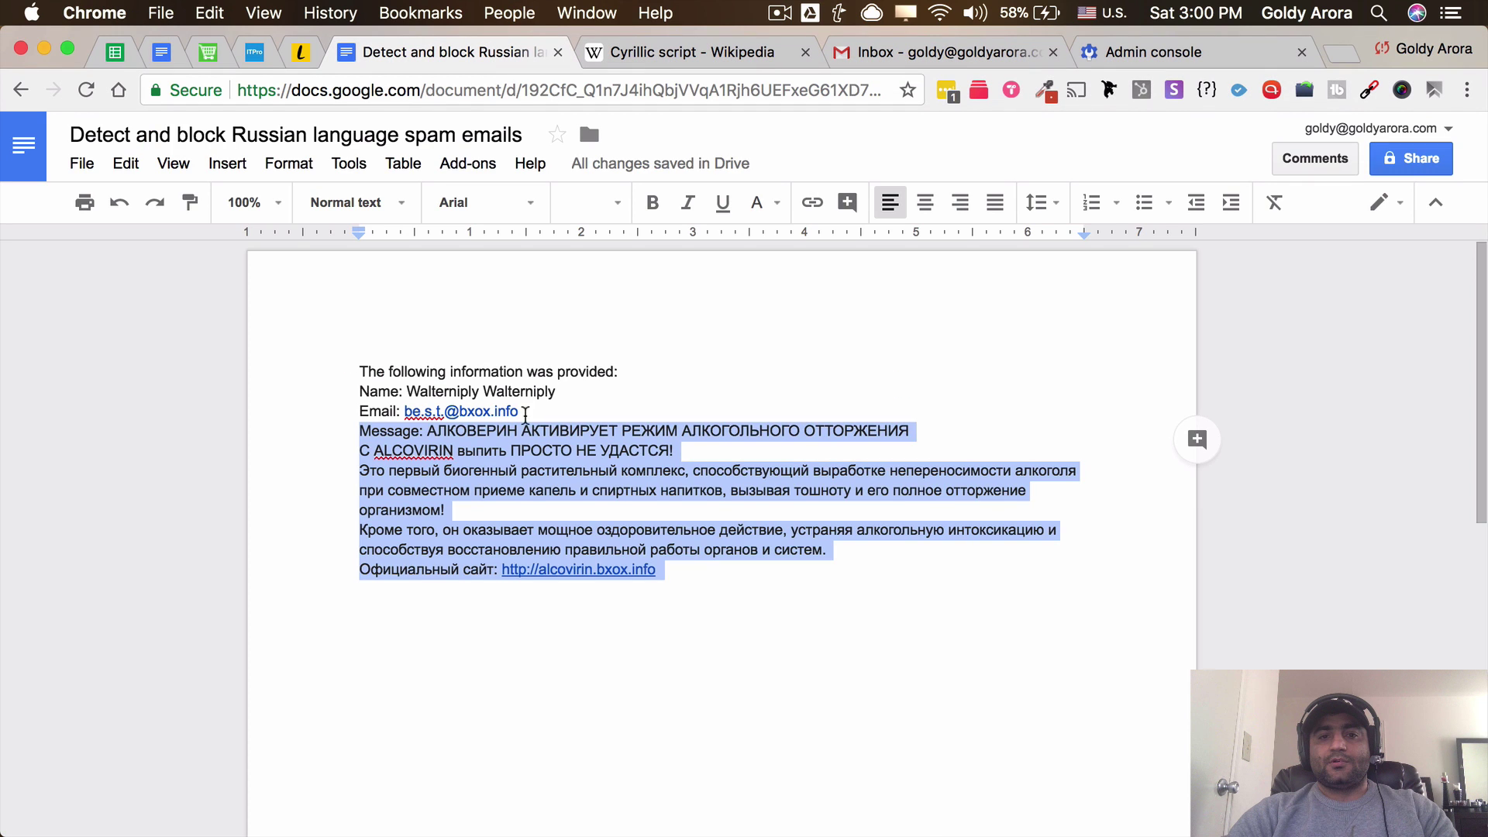
right_click(523, 446)
click(583, 418)
key(ctrl+Up)
click(1119, 315)
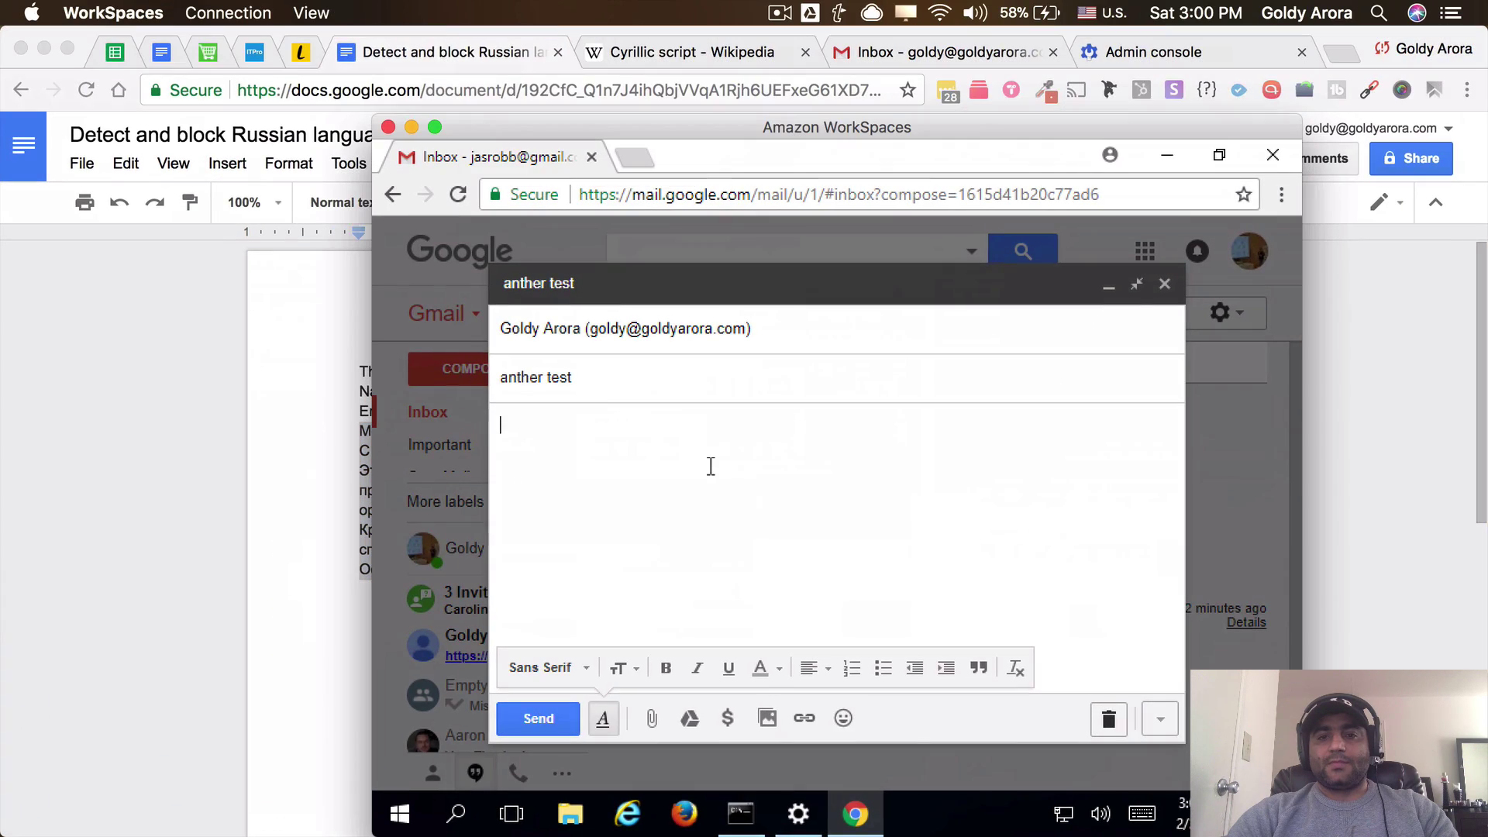
text(Message: АЛКОВЕРИН АКТИВИРУЕТ РЕЖИМ АЛКОГОЛЬНОГО ОТТОРЖЕНИЯ С ALCOVIRIN выпить ПРОСТО НЕ УДАСТСЯ! Это первый биогенный растительный комплекс, способствующий выработке непереносимости алкоголя при совместном приеме капель и спиртных напитков, вызывая тошноту и его полное отторжение организмом! Кроме того, он оказывает мощное оздоровительное действие, устраняя алкогольную интоксикацию и способствуя восстановлению правильной работы органов и систем. Официальный сайт: http://alcovirin.bxox.info)
click(563, 717)
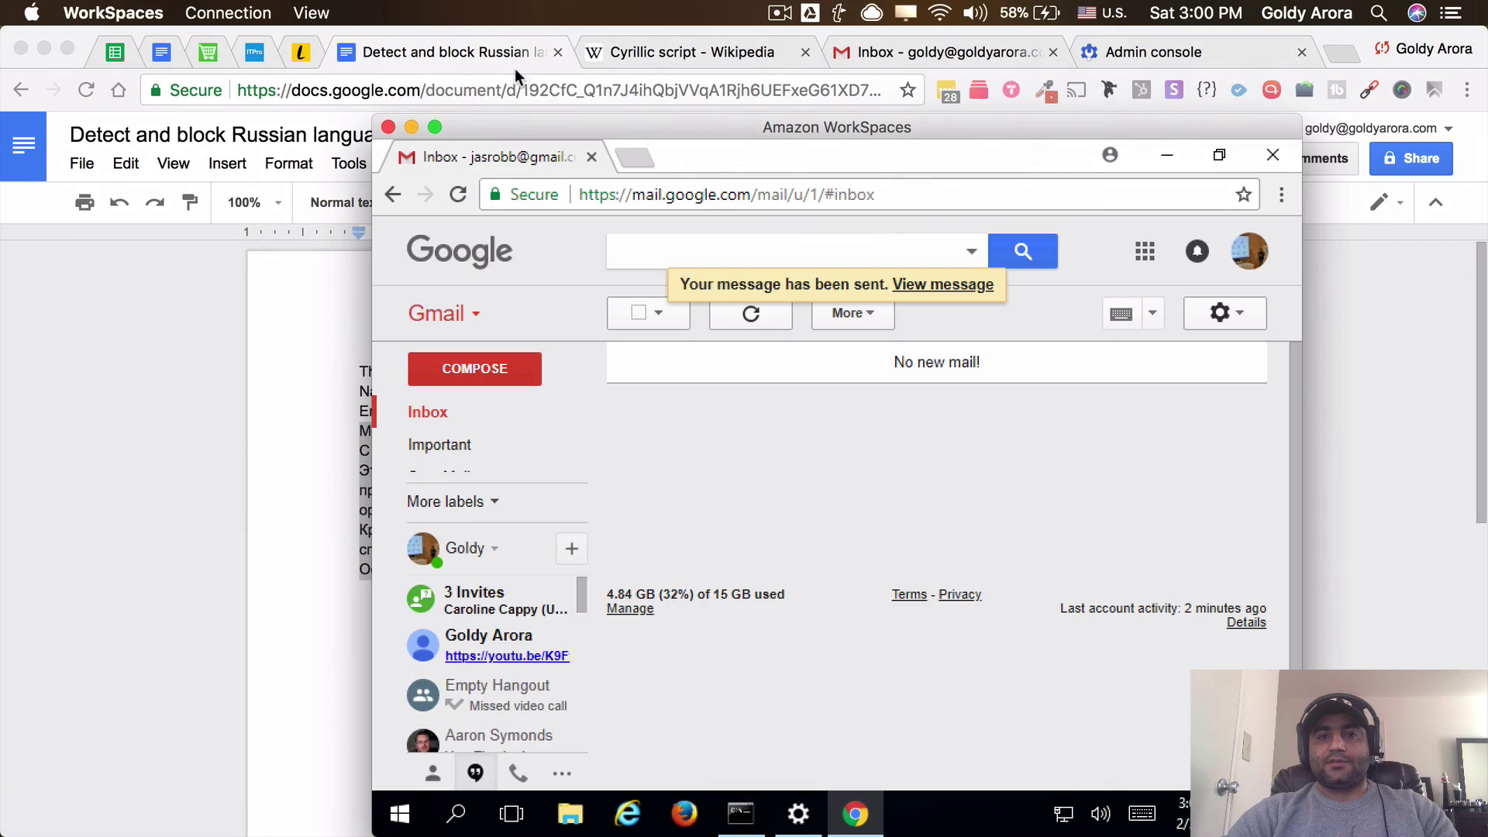
click(822, 83)
View the Russian Language Ones label holding both prefixed test emails, glancing at the Cyrillic Wikipedia tab
click(877, 53)
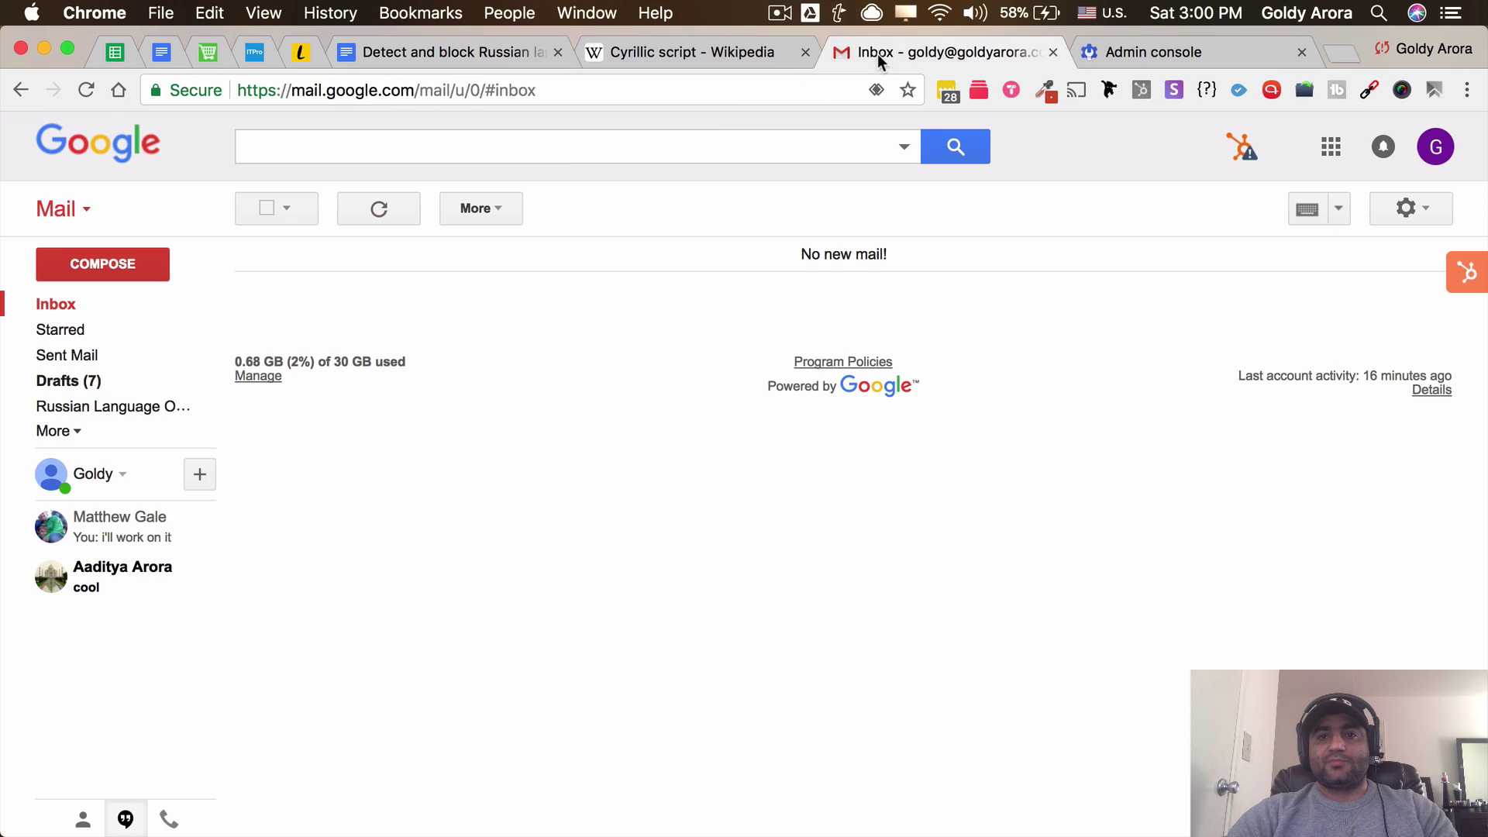
click(128, 408)
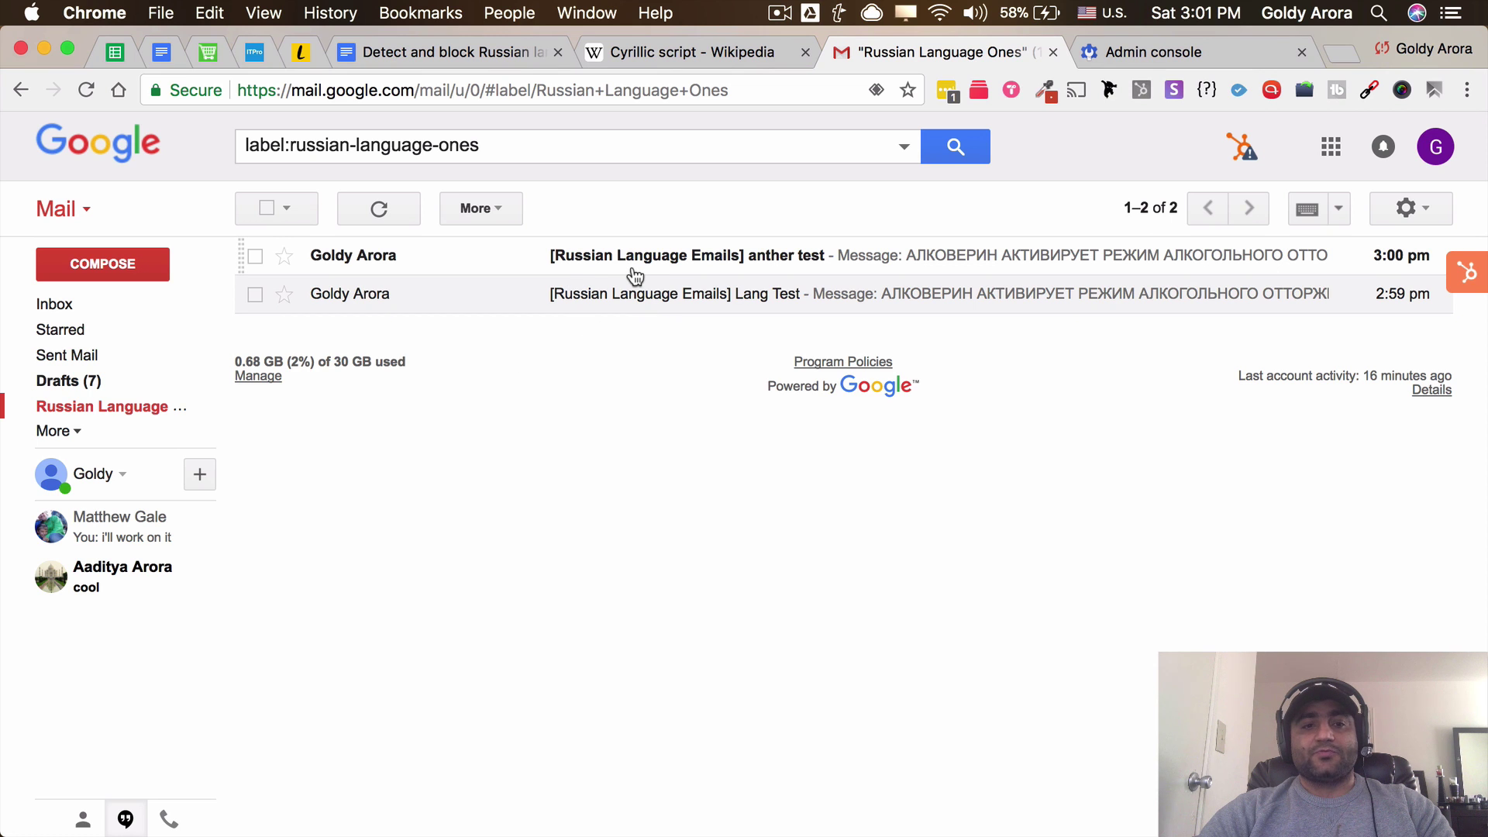
click(671, 53)
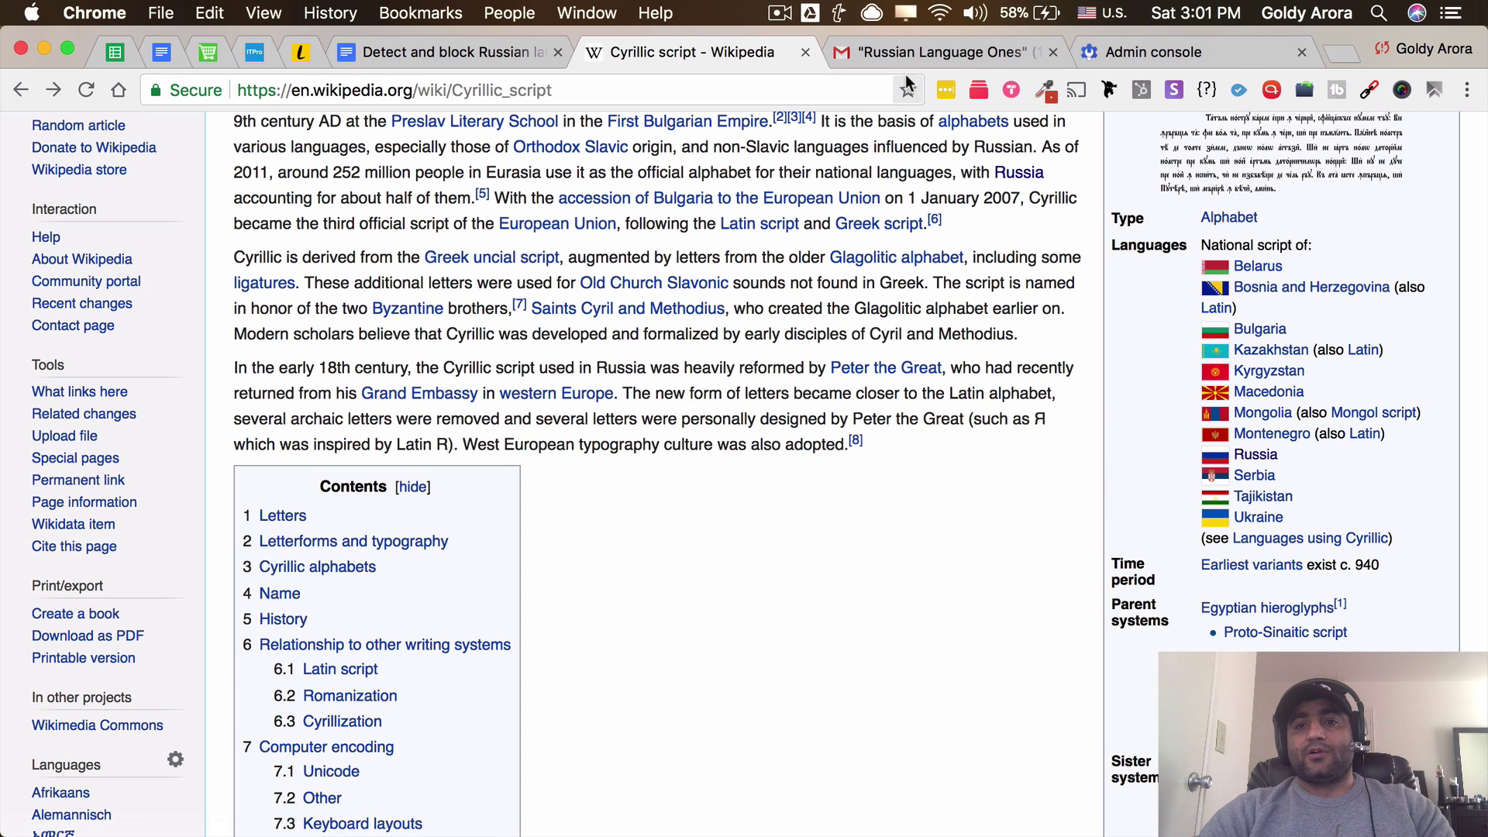
click(908, 51)
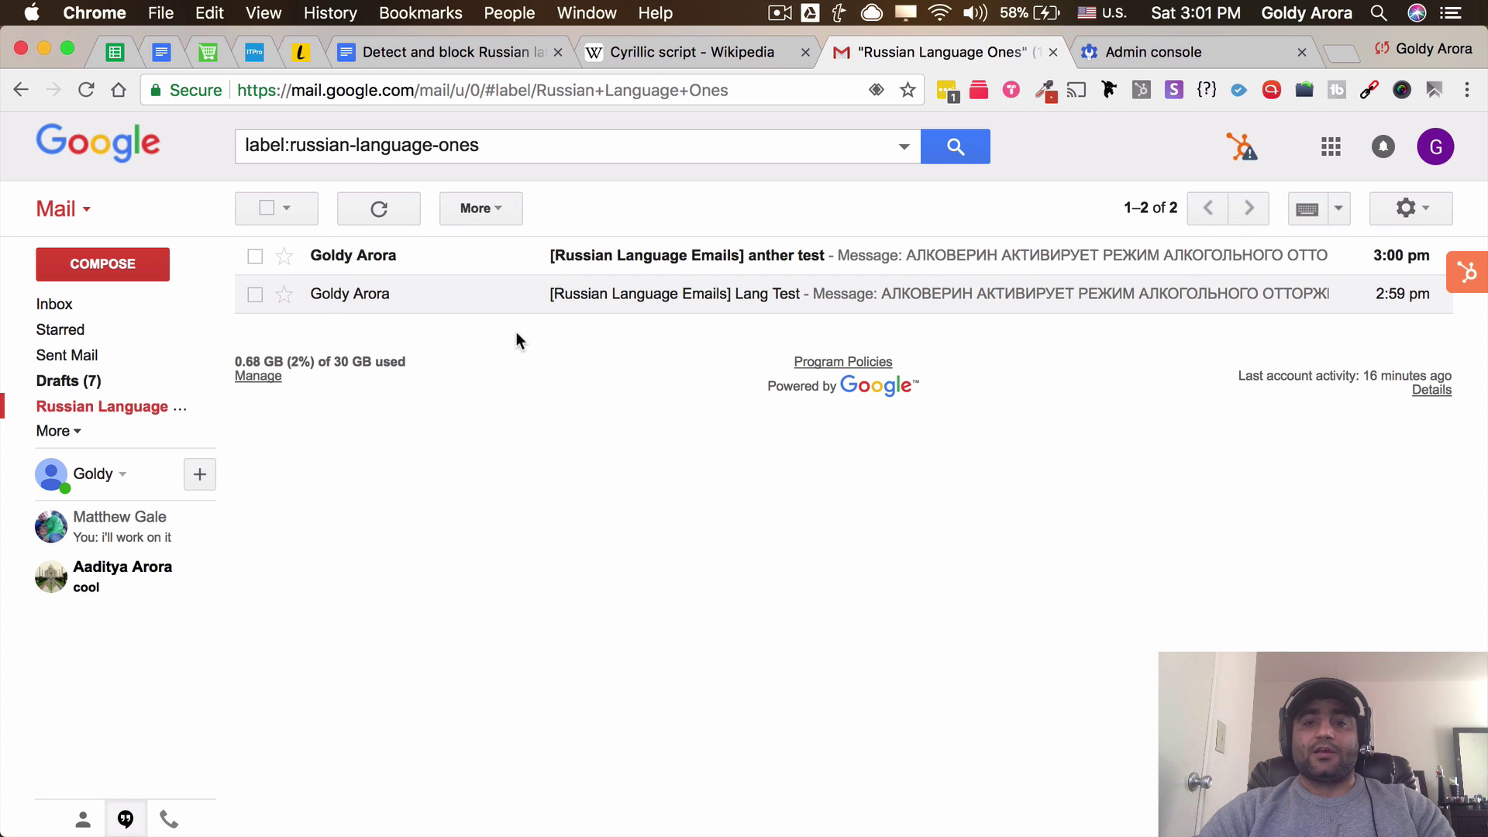